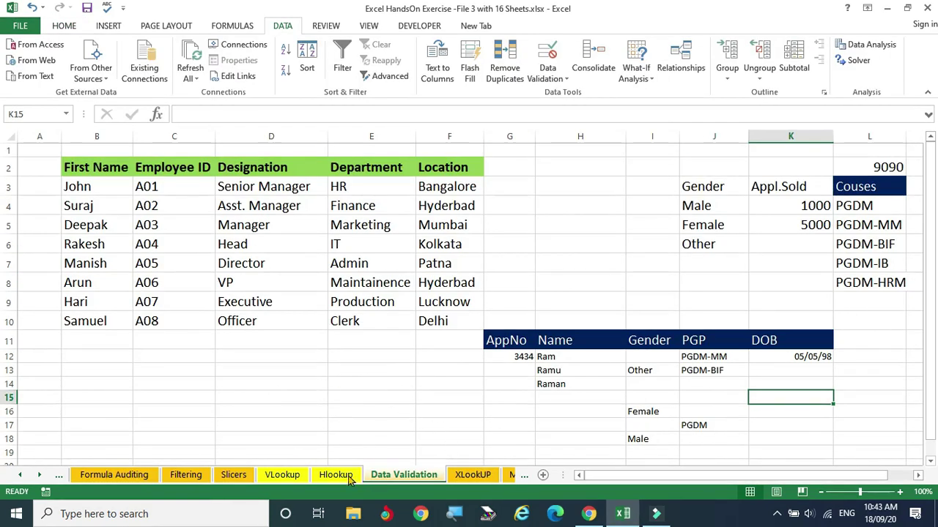
Switch to the VLookup sheet.
click(273, 476)
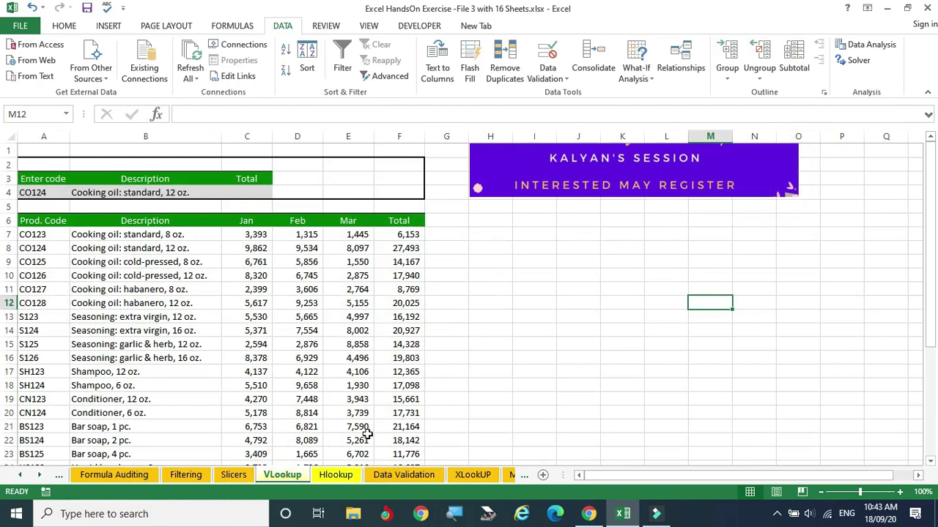
click(608, 335)
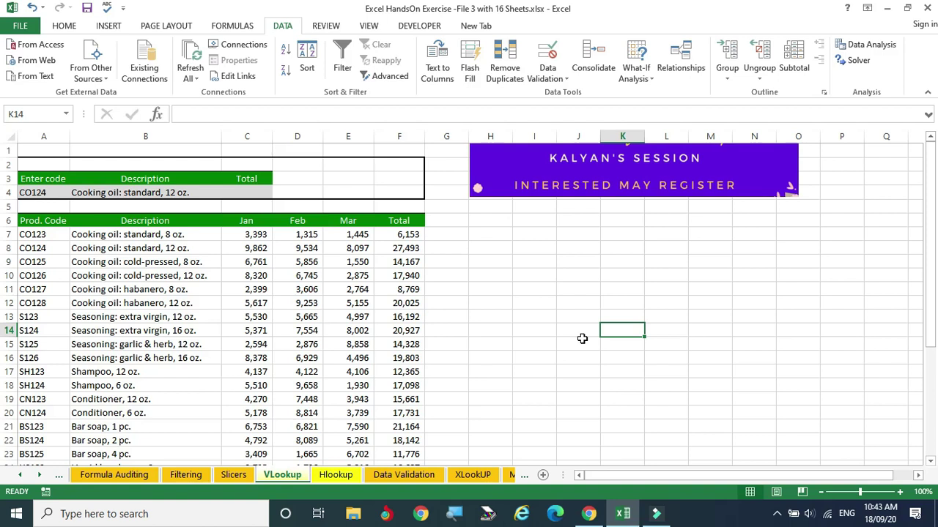
click(297, 136)
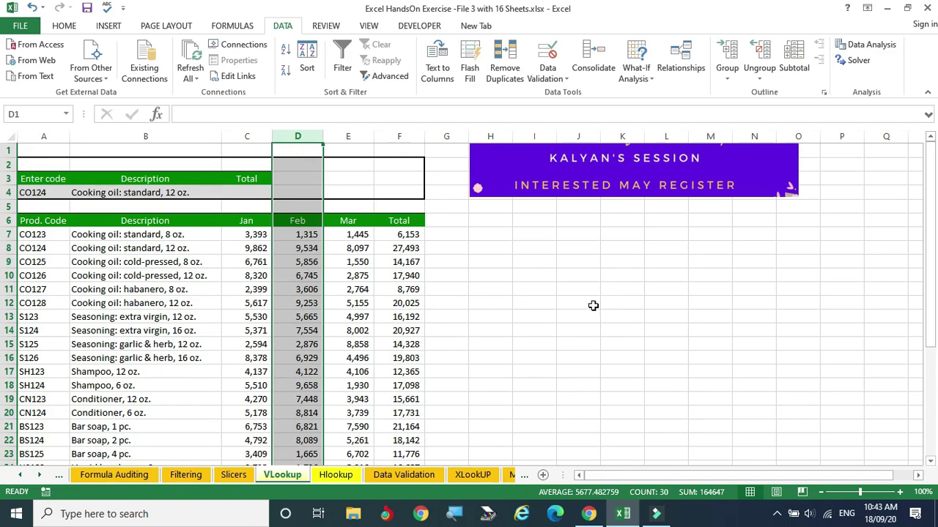
click(569, 291)
Look through the product table from its first to its last row, including the full record for BS124.
scroll(287, 290, down, 5)
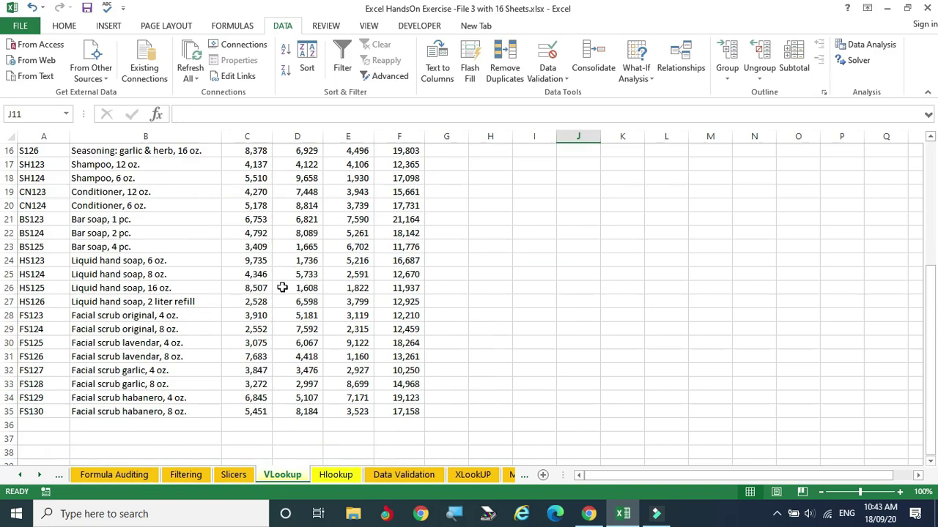
scroll(282, 288, up, 5)
scroll(282, 288, down, 6)
scroll(282, 288, up, 6)
scroll(233, 288, down, 4)
drag(44, 276, 410, 271)
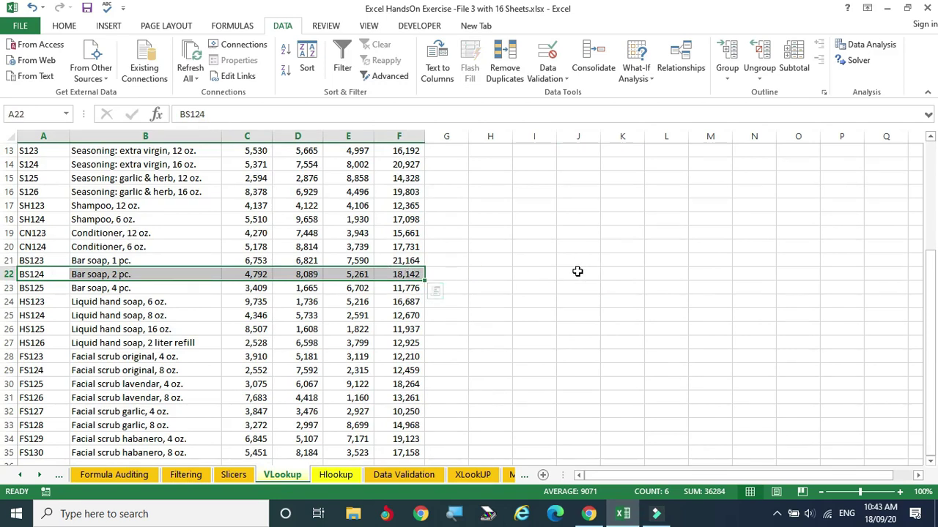
click(580, 274)
scroll(582, 269, up, 4)
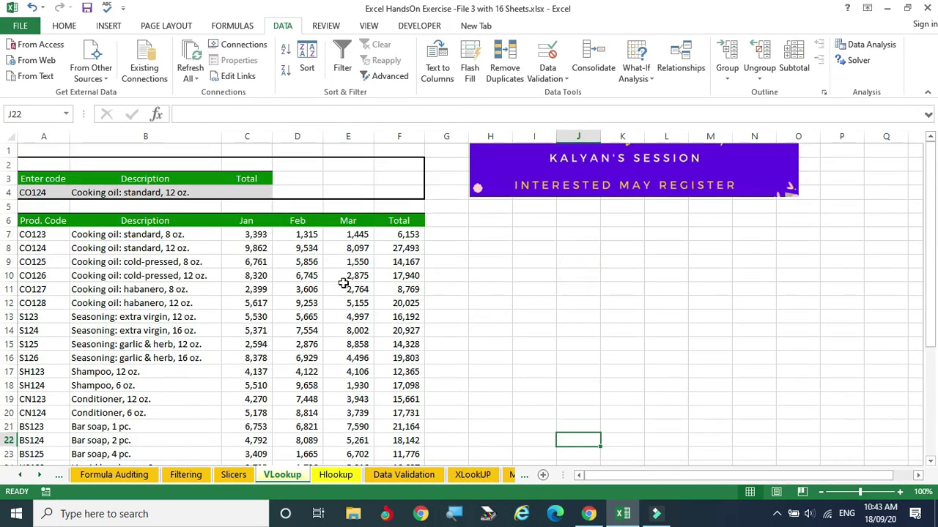
Inspect the S126 record cell by cell: product code, description, Jan, Feb and Mar sales, and the total.
click(35, 359)
click(154, 358)
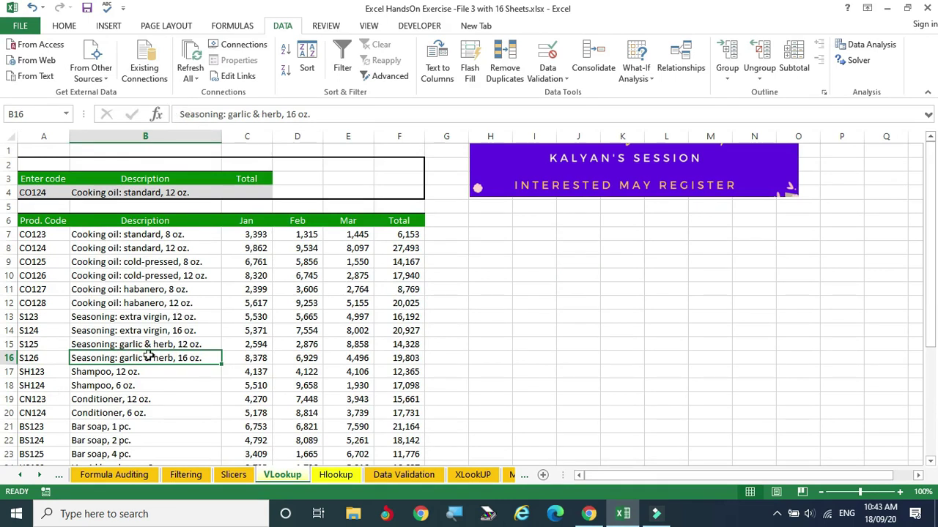
click(33, 358)
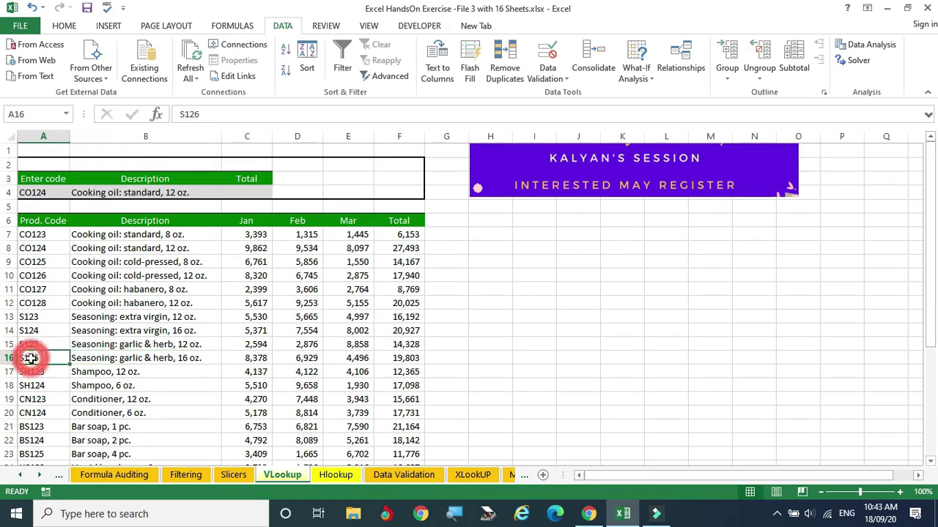
click(255, 358)
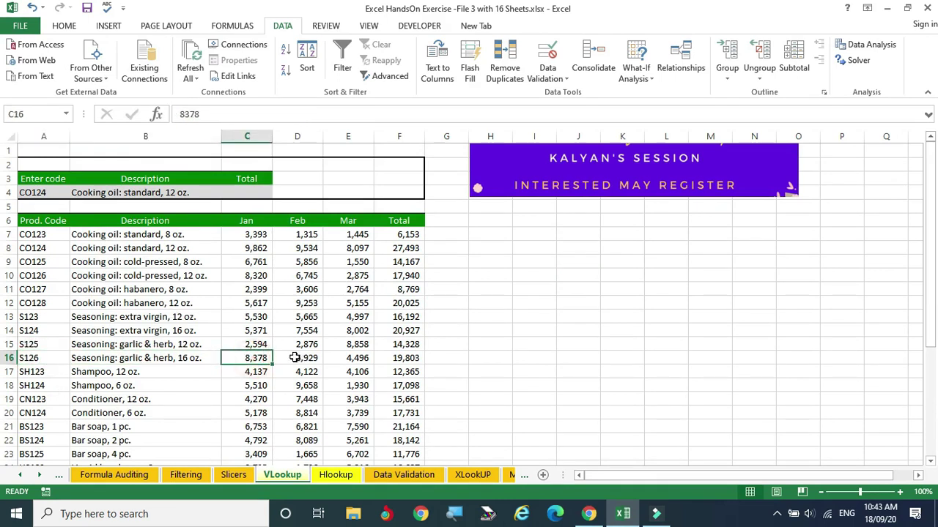
click(303, 359)
click(348, 358)
click(401, 358)
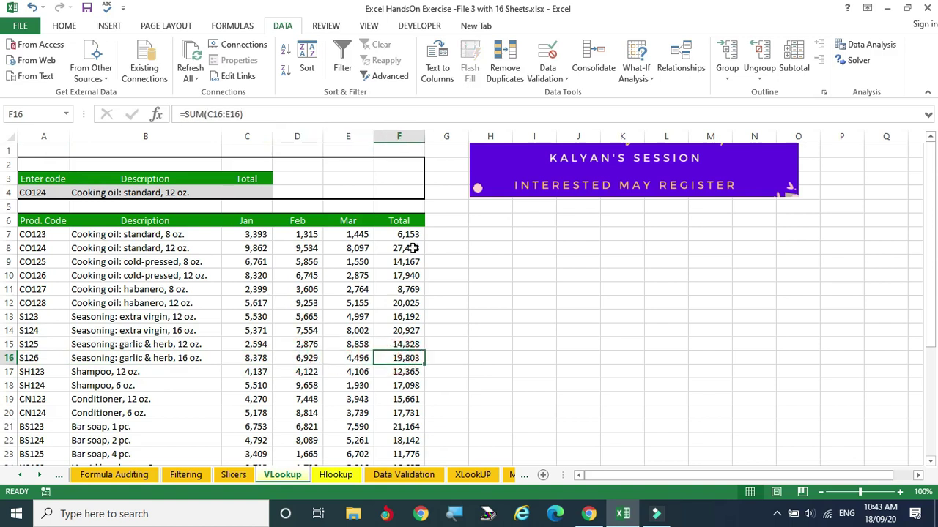
Inspect the table's columns: product code, description, Jan, Feb, Mar and Total.
drag(534, 262, 783, 304)
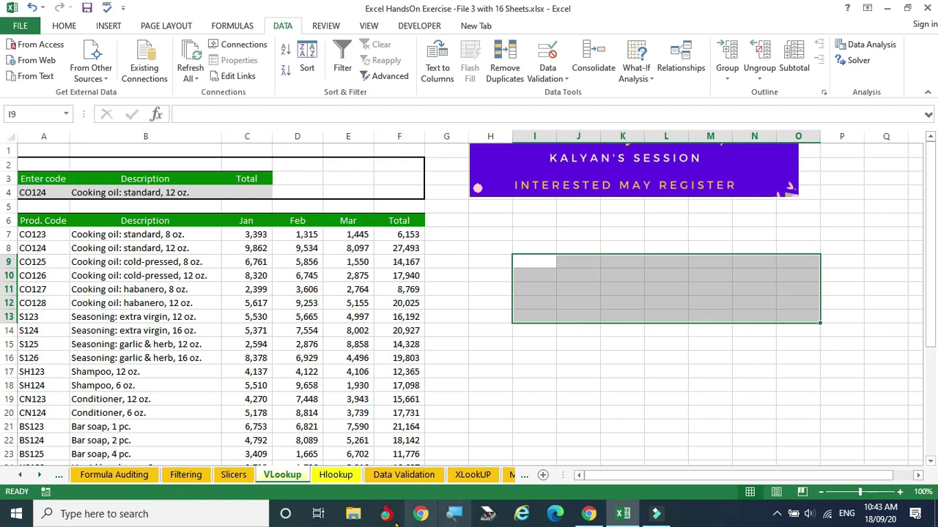
click(198, 130)
click(247, 137)
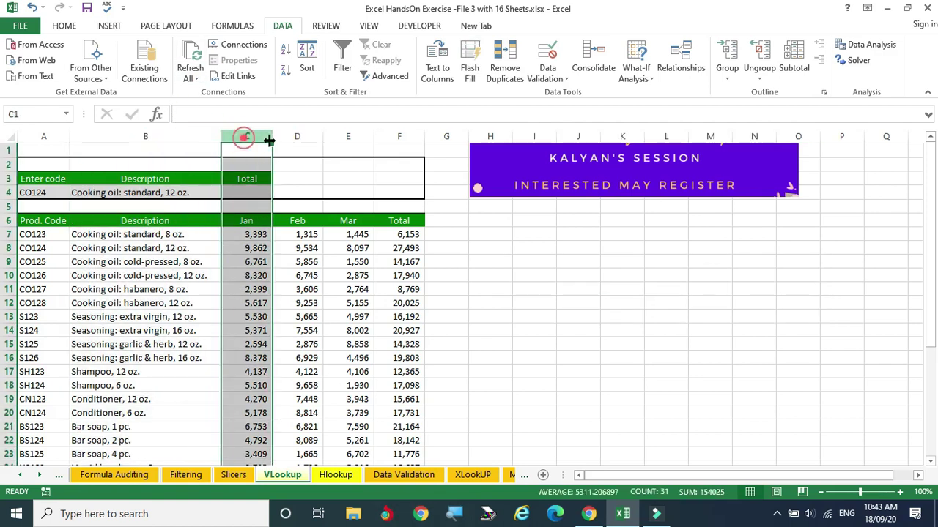
click(305, 139)
click(346, 137)
click(398, 136)
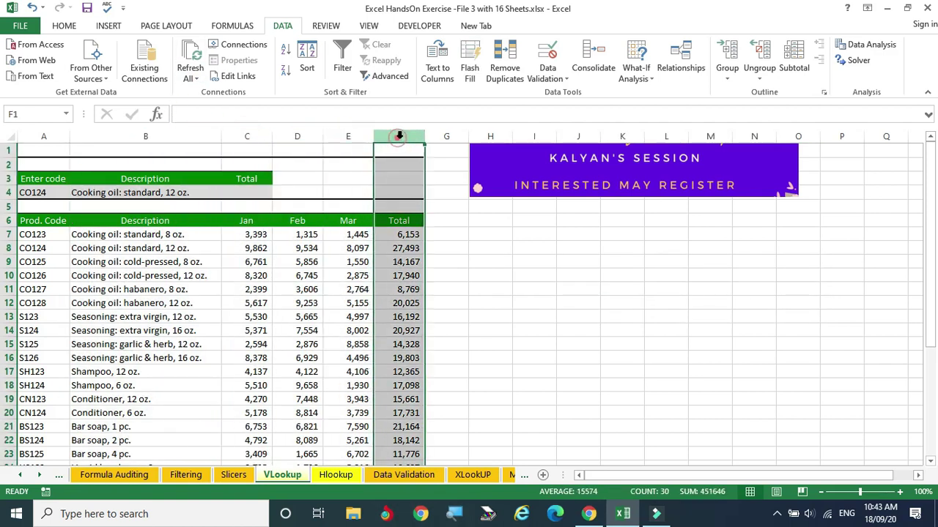
click(131, 137)
click(45, 136)
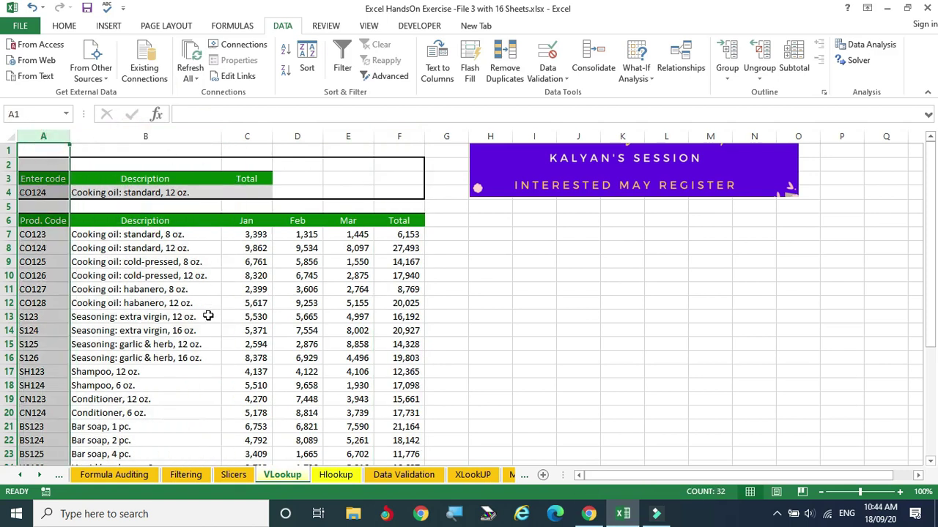
Examine how far the product table extends down and across, checking the Prod. Code heading and the Jan sales of SH123.
scroll(211, 309, down, 4)
scroll(211, 309, up, 4)
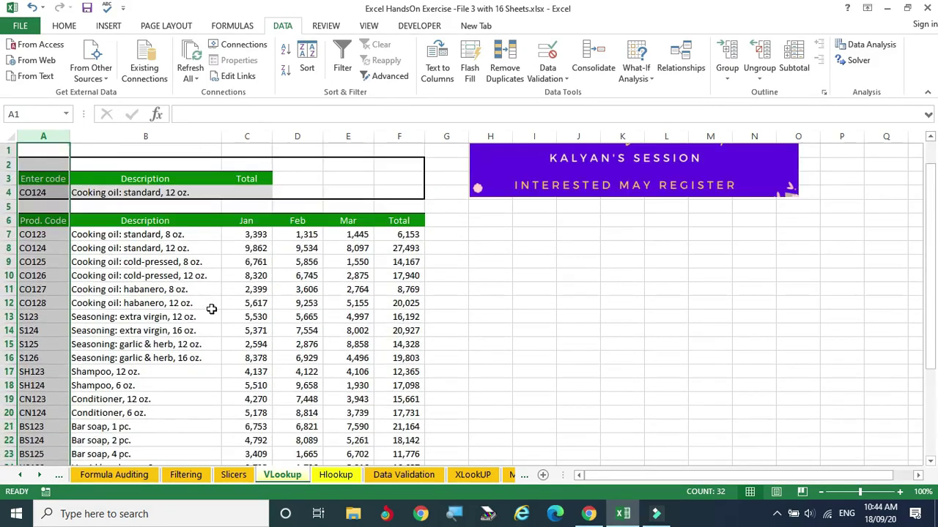
drag(781, 475, 866, 481)
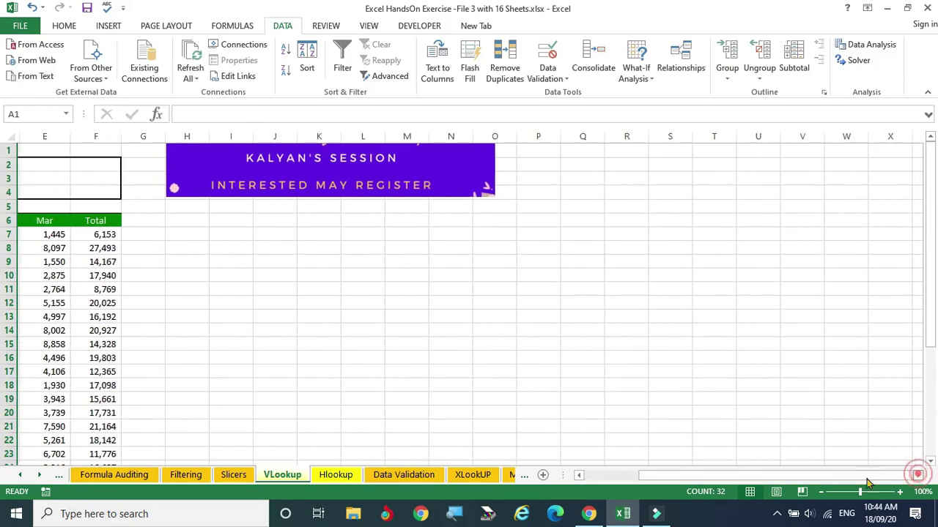
click(579, 476)
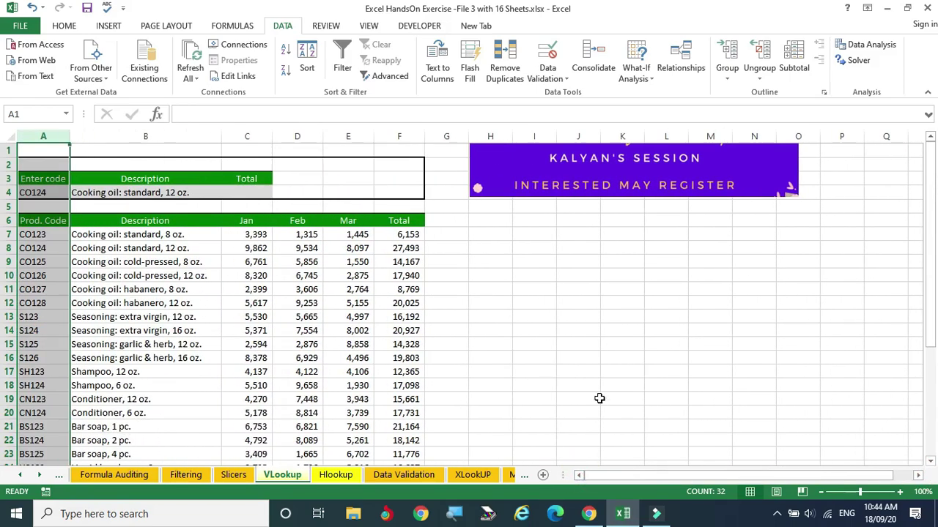
scroll(186, 243, down, 4)
scroll(187, 243, up, 4)
click(471, 260)
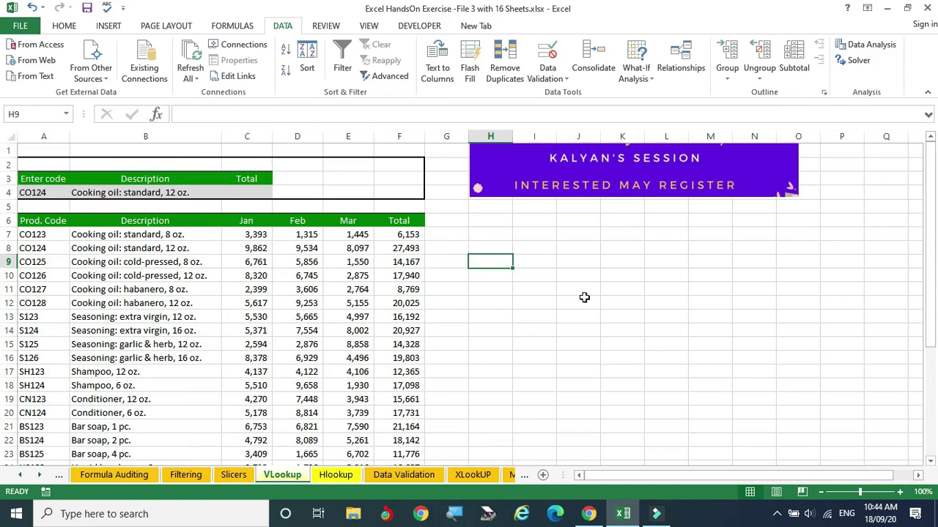
click(38, 221)
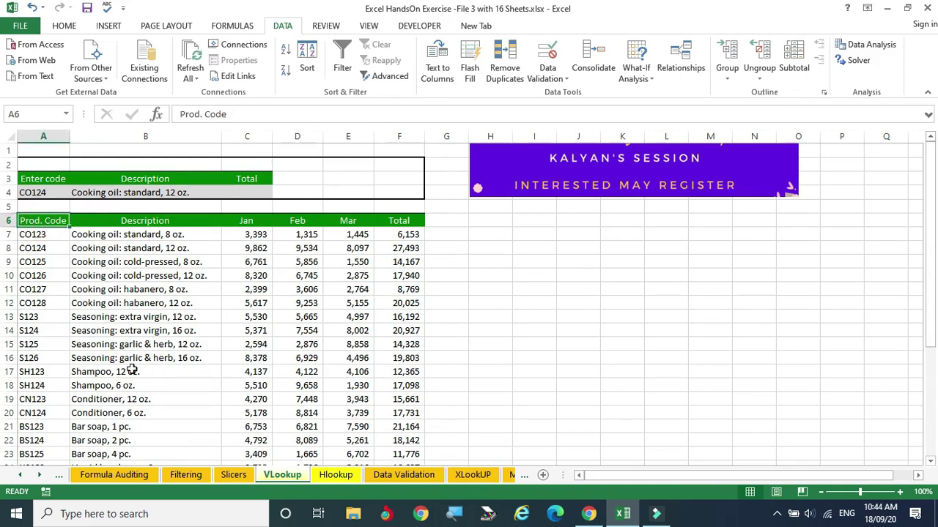
click(258, 372)
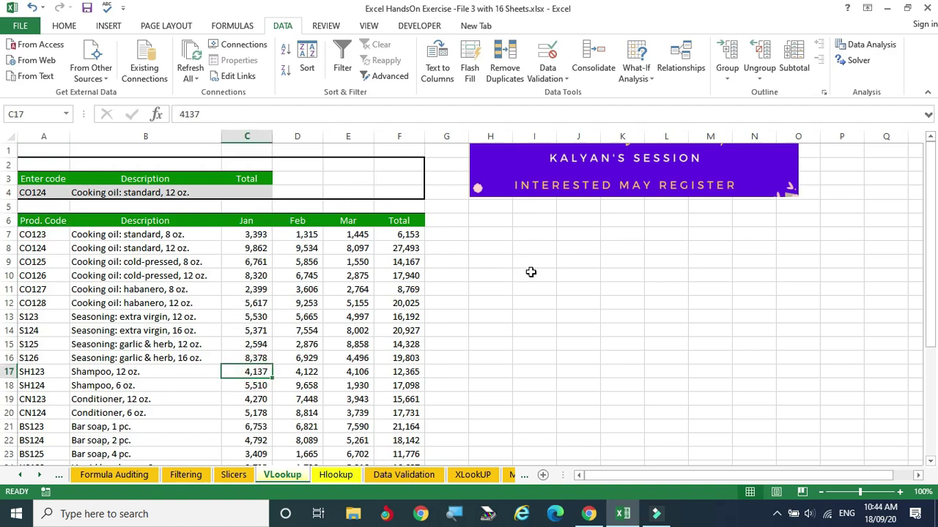
click(496, 301)
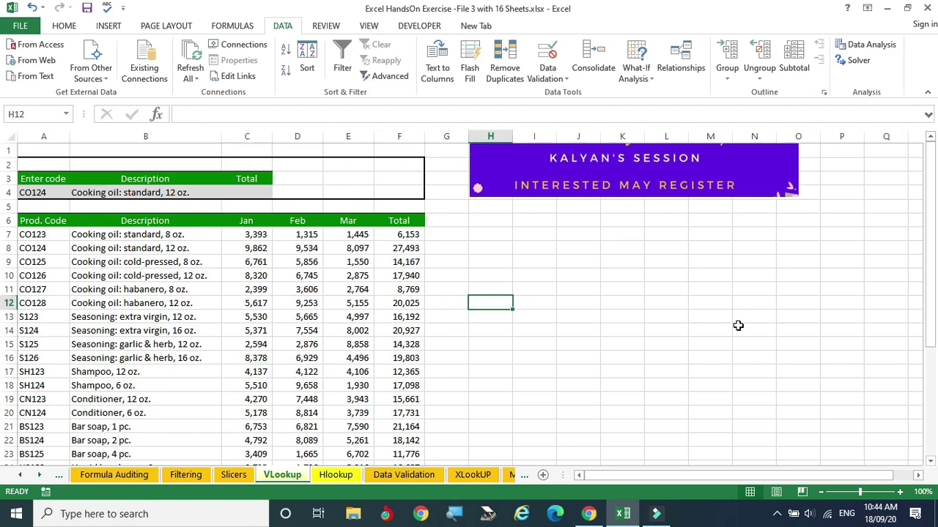
text(=vlook)
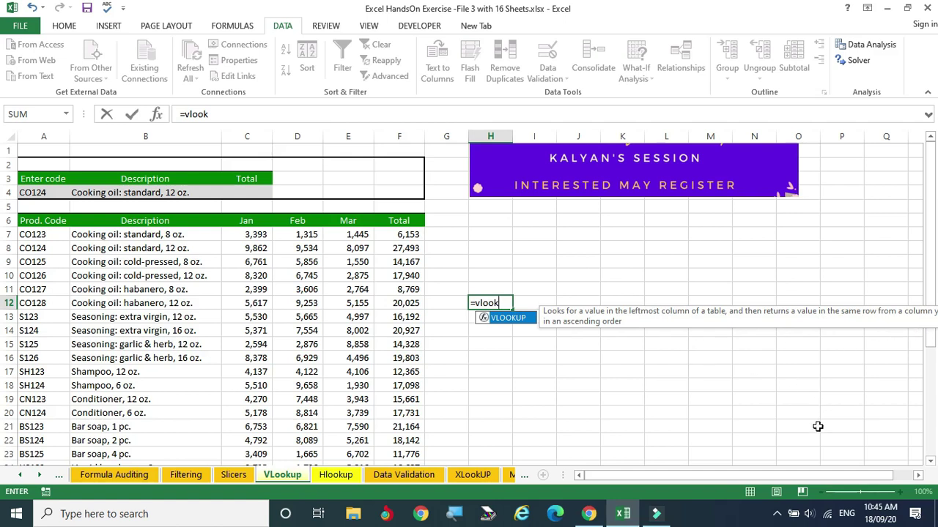
mouse_move(700, 479)
mouse_down()
mouse_move(750, 484)
mouse_move(688, 485)
mouse_up()
double_click(510, 320)
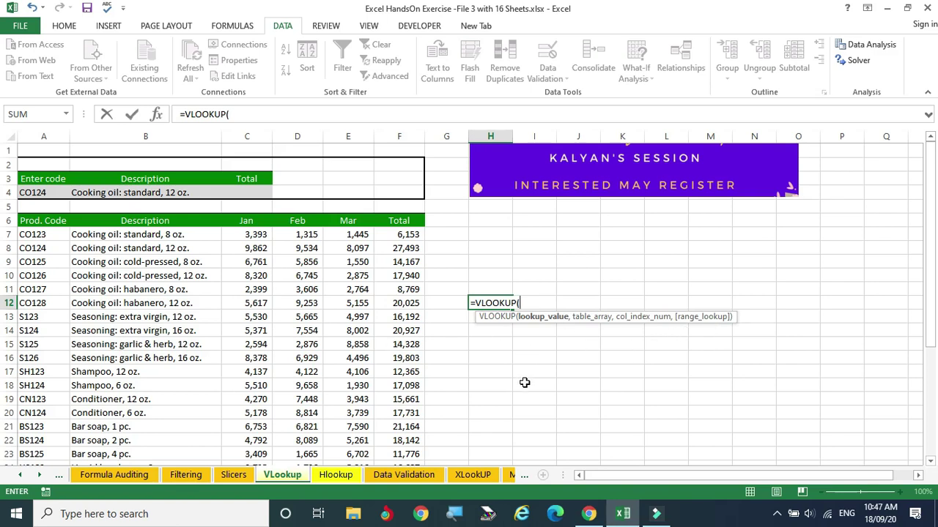
key(Escape)
click(538, 410)
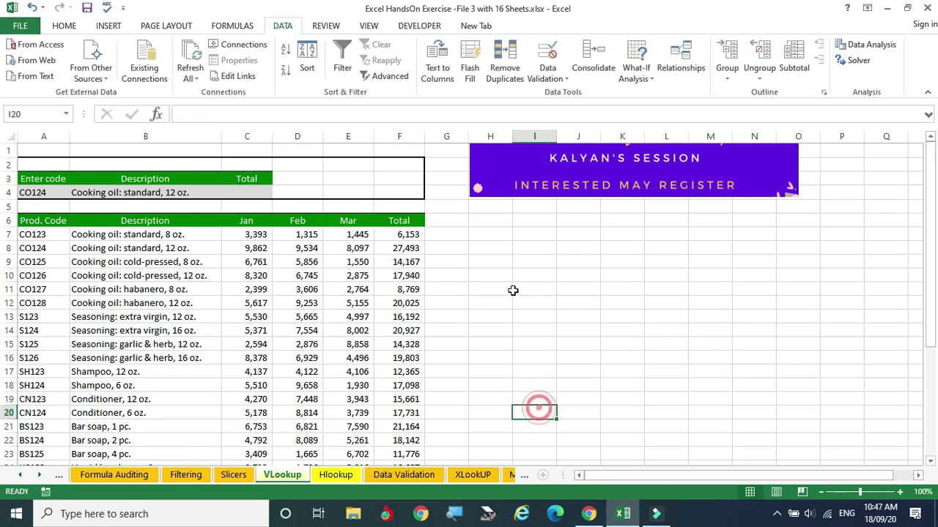
Enter the label Lookupfor in cell I9 and widen column I to fit it.
click(534, 259)
text(Lookupfor)
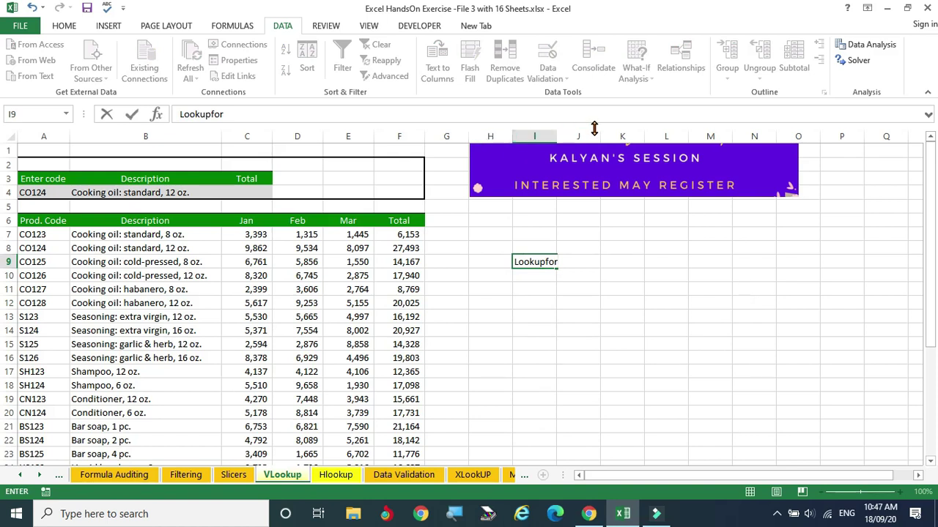
click(554, 138)
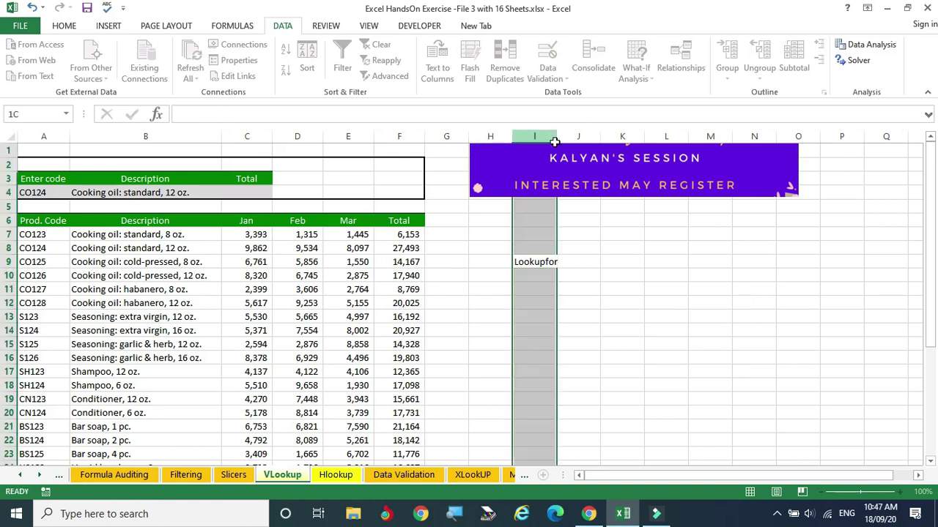
click(692, 238)
drag(556, 137, 578, 137)
Enter the lookup code s124 in cell J9, beside the Lookupfor label.
click(596, 261)
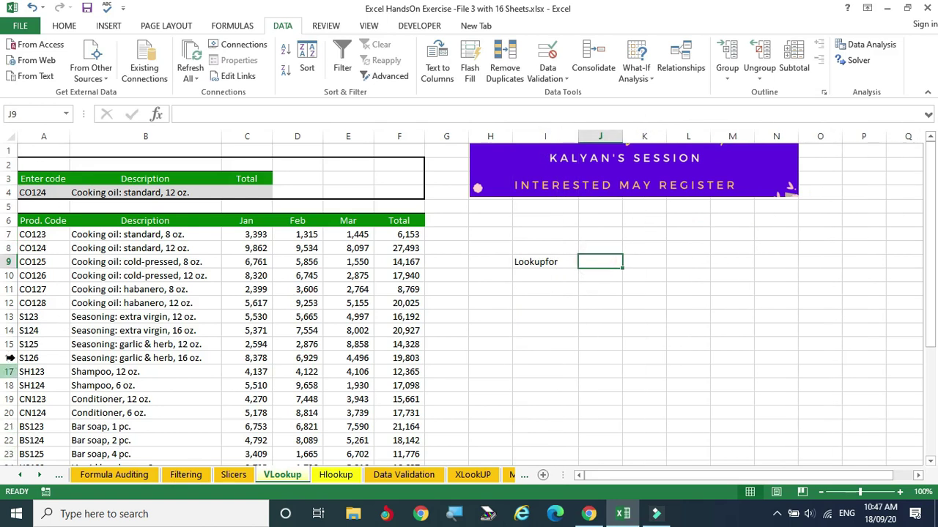
text(s124)
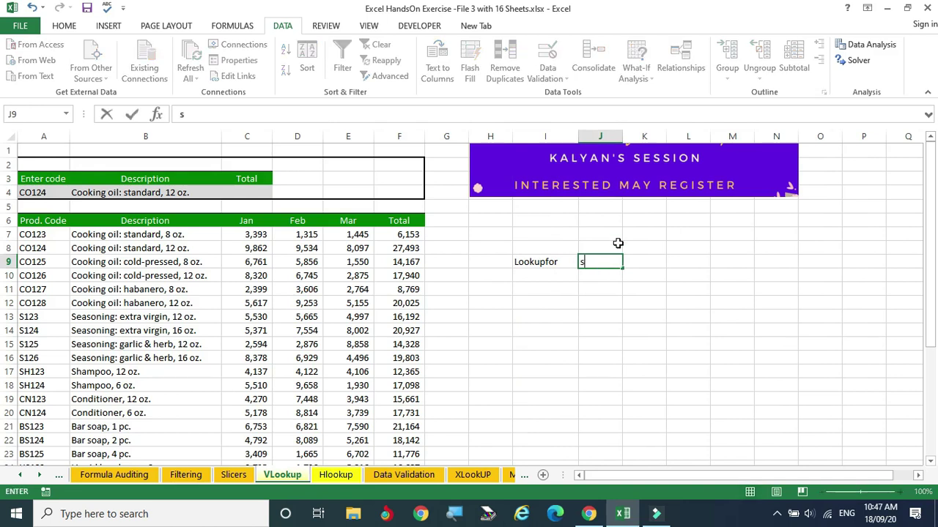
click(27, 331)
Highlight the S124 record in A14:F14 with a light gold fill.
drag(27, 330, 401, 335)
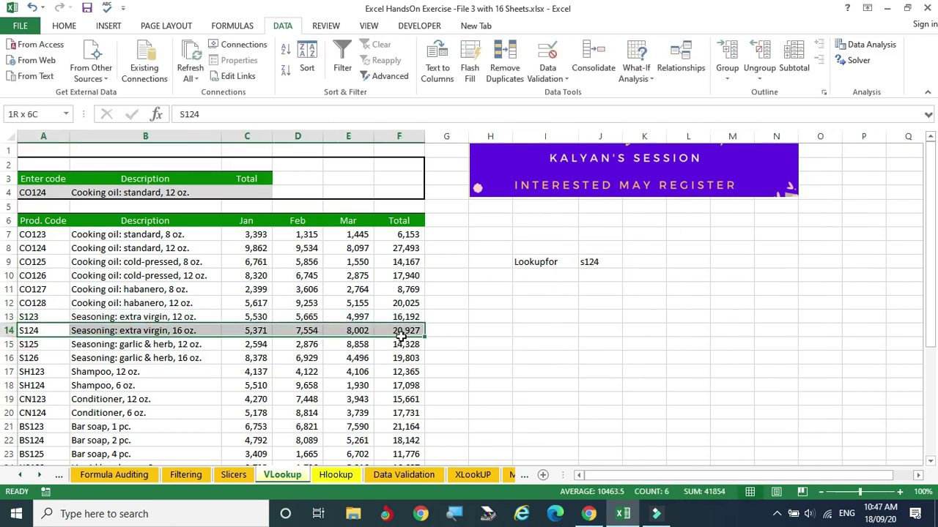
click(57, 28)
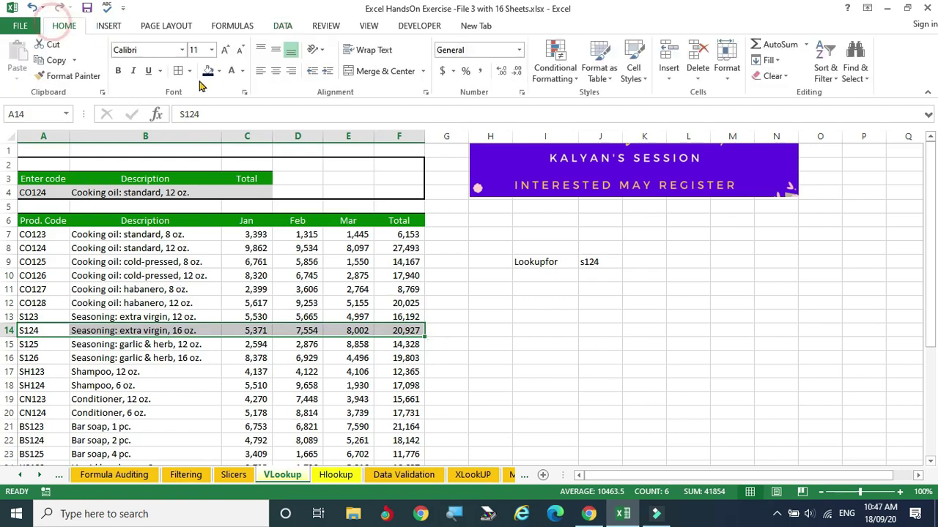
click(218, 71)
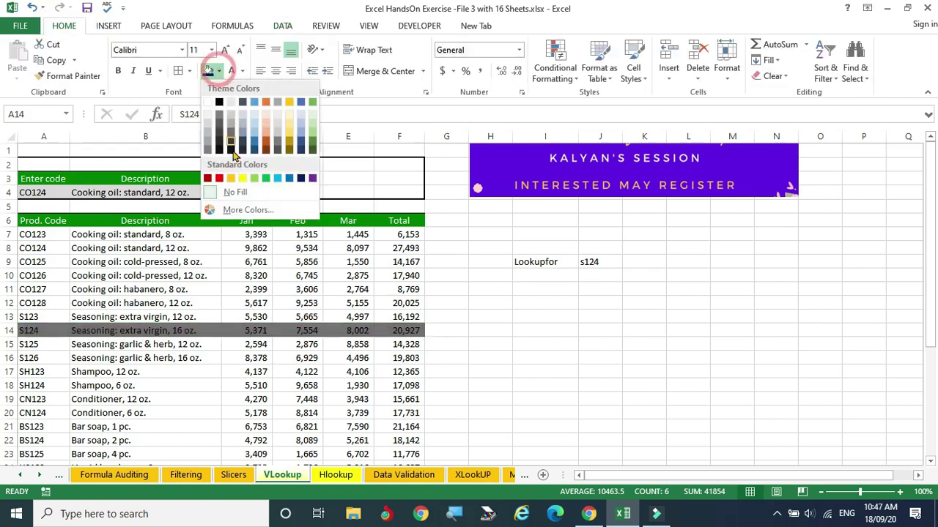
click(288, 136)
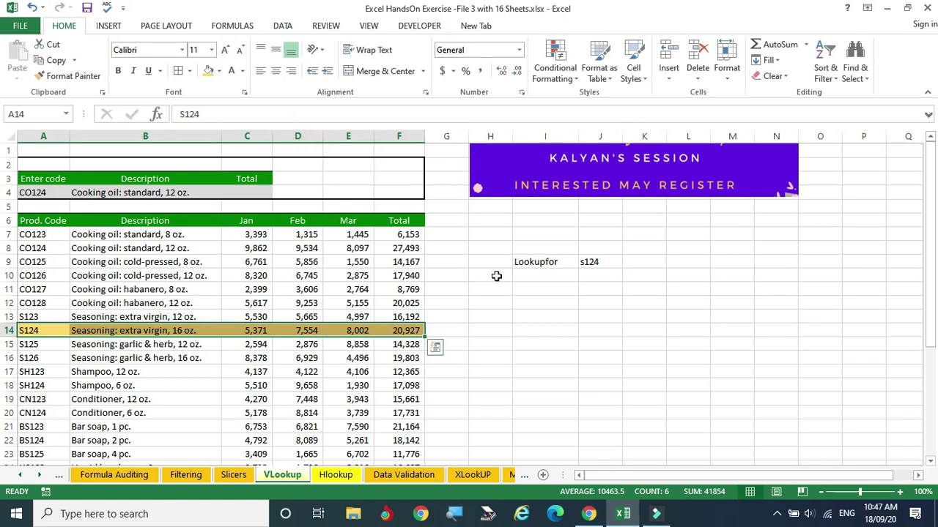
Enter the label Jan Sold Amt in cell I10, below the Lookupfor label.
click(520, 276)
click(50, 330)
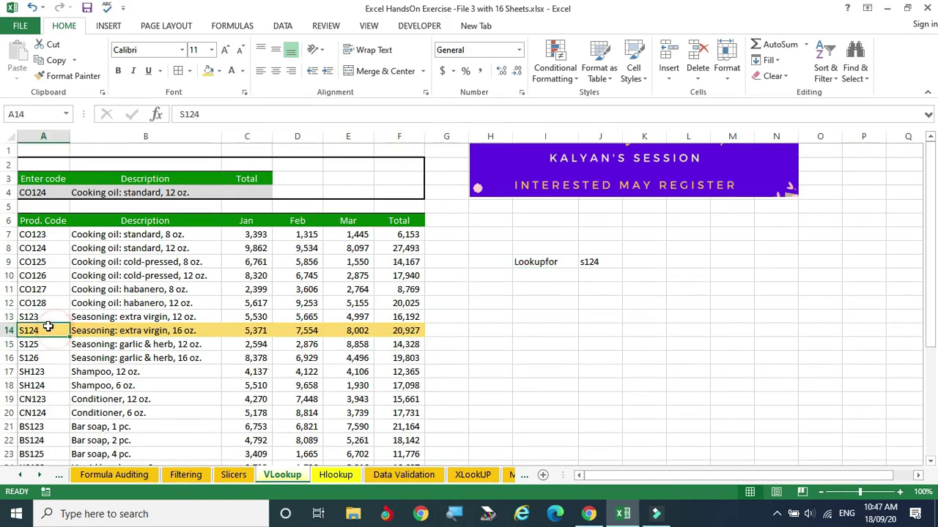
click(551, 275)
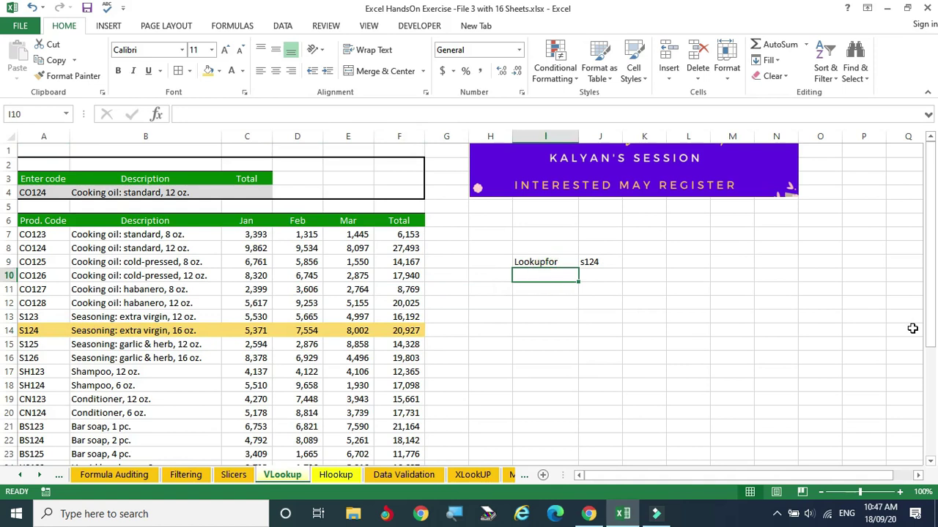
text(Jan Sold A)
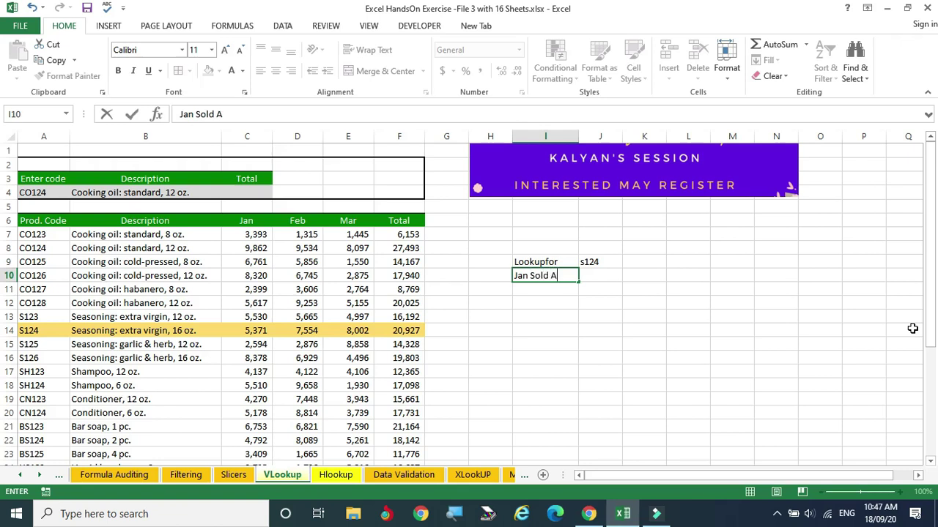
text(mt)
key(Return)
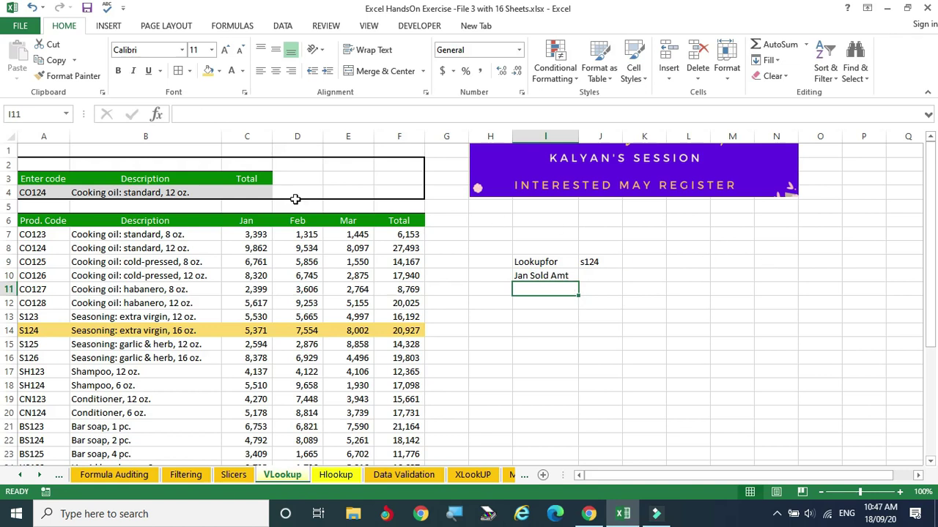
Highlight the Jan column of the product table, C6:C35, with a light blue fill.
click(247, 219)
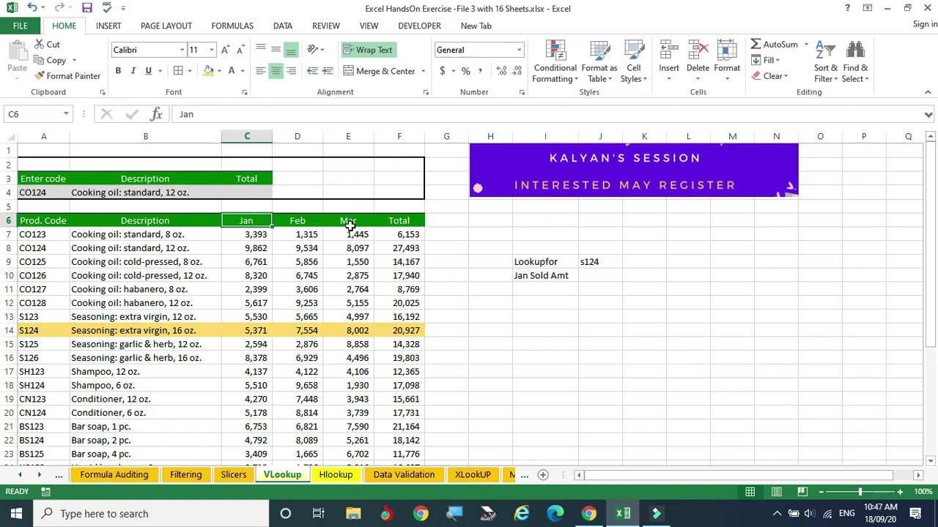
key(ctrl+shift+Down)
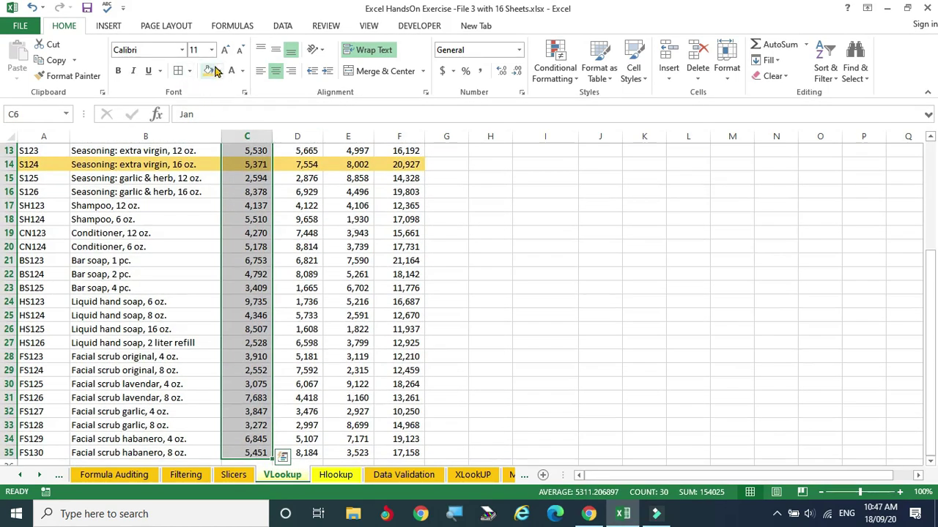
click(218, 71)
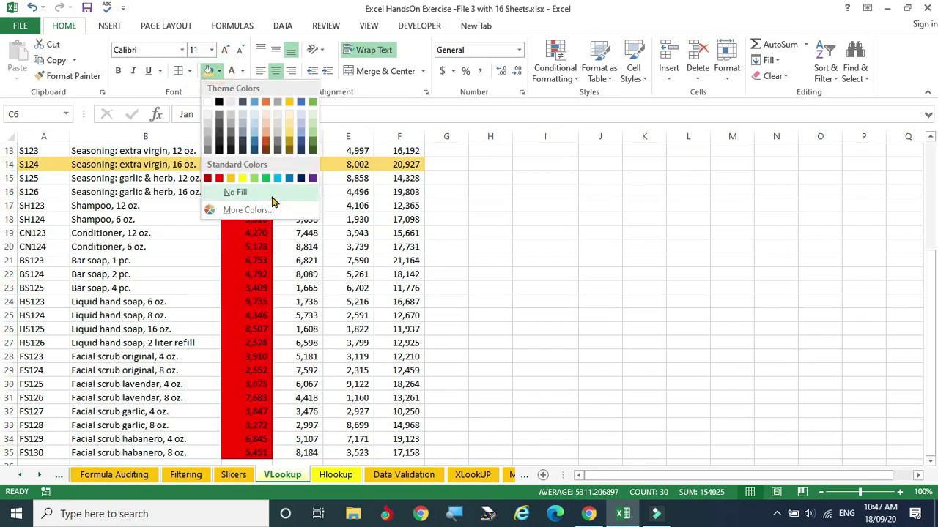
click(300, 125)
scroll(300, 124, up, 4)
click(557, 307)
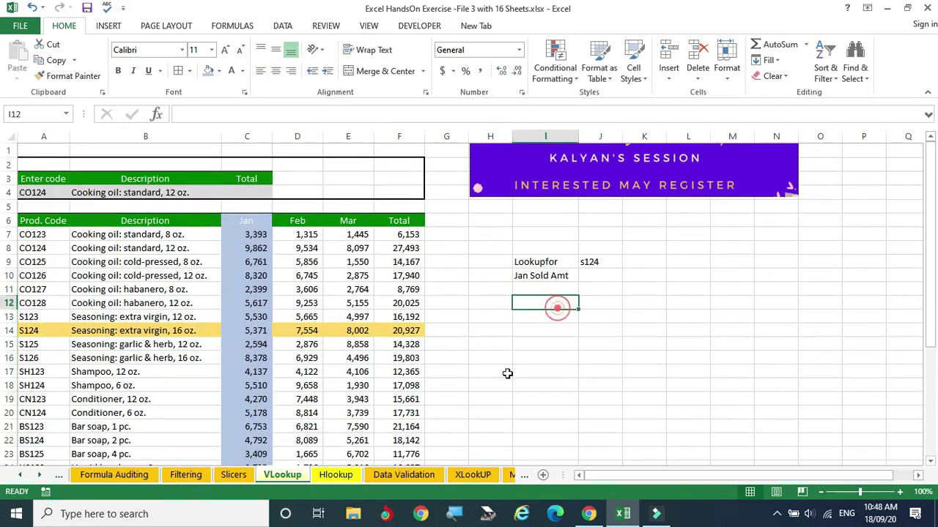
Add a border around cell C14, where the S124 row meets the Jan column.
click(247, 330)
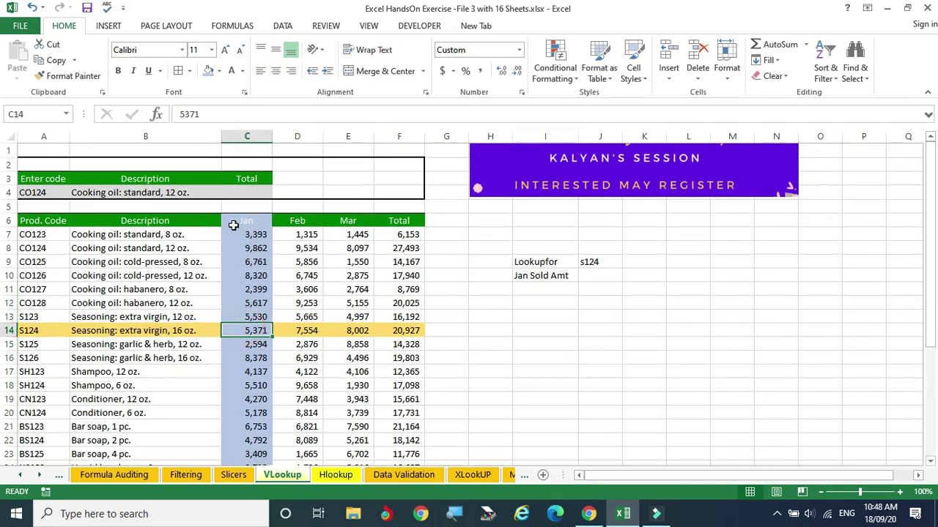
click(187, 71)
click(211, 185)
click(632, 395)
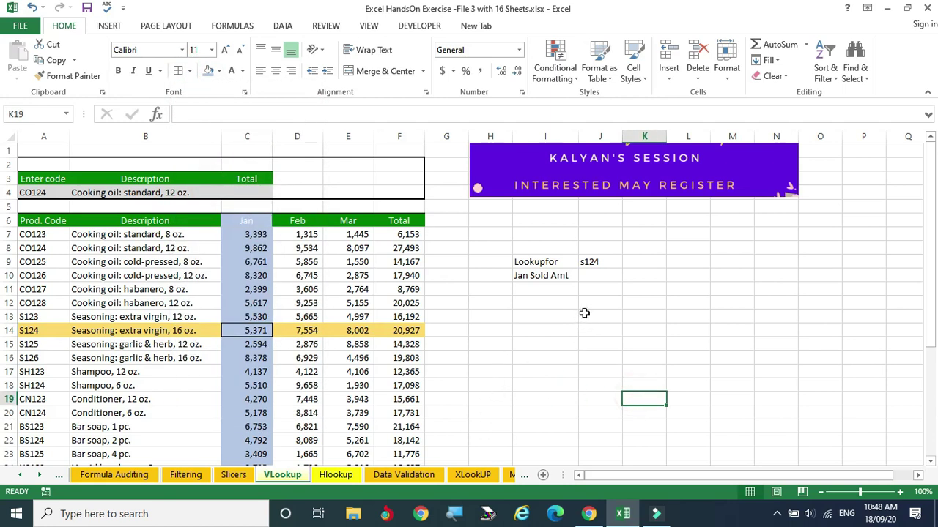
Examine how code S124, the Jan column and the product table relate to the empty result cell J10.
click(599, 276)
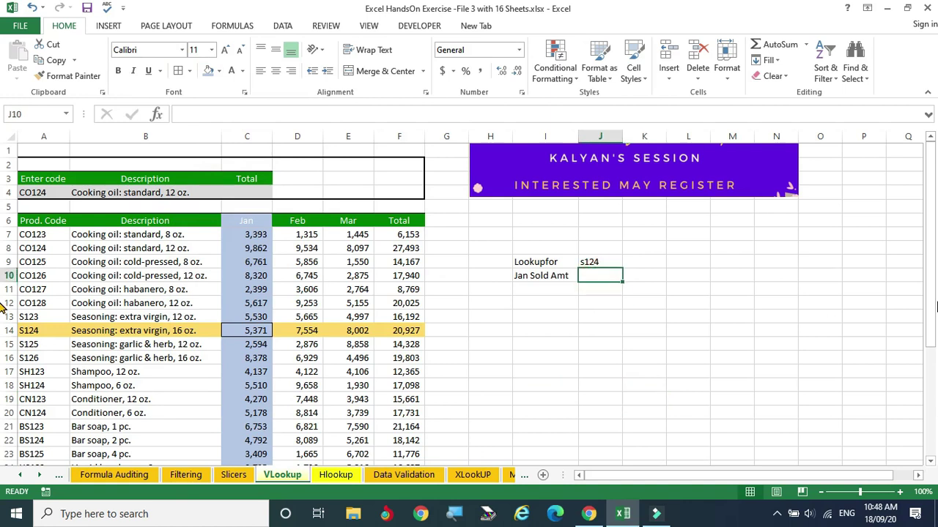
click(34, 331)
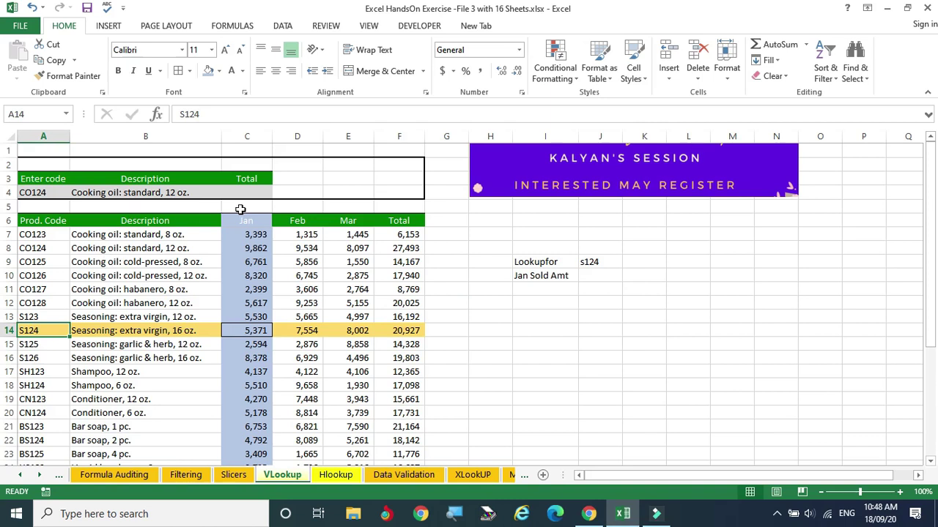
click(257, 137)
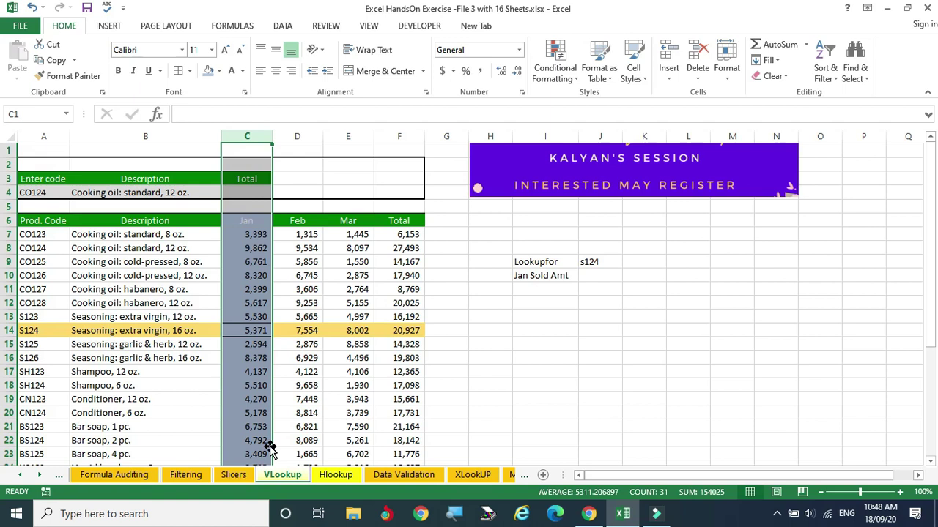
click(527, 365)
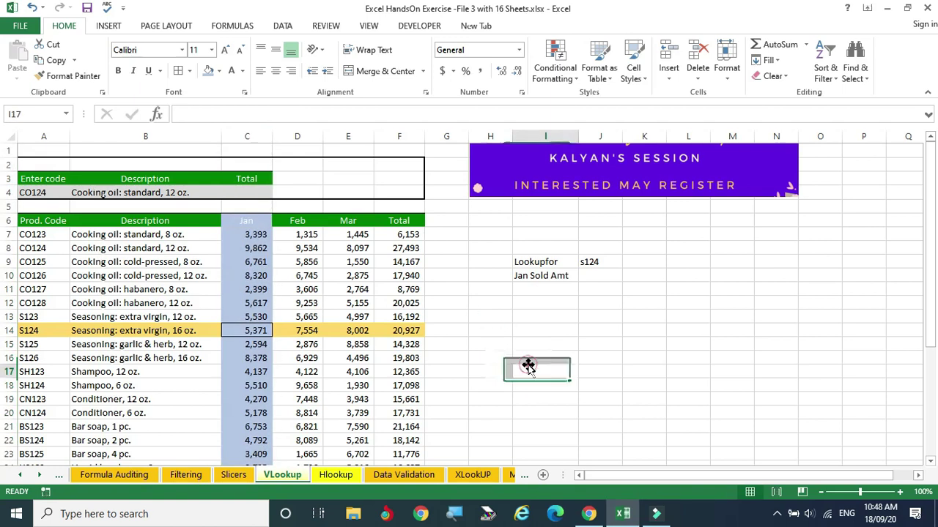
drag(33, 225, 182, 441)
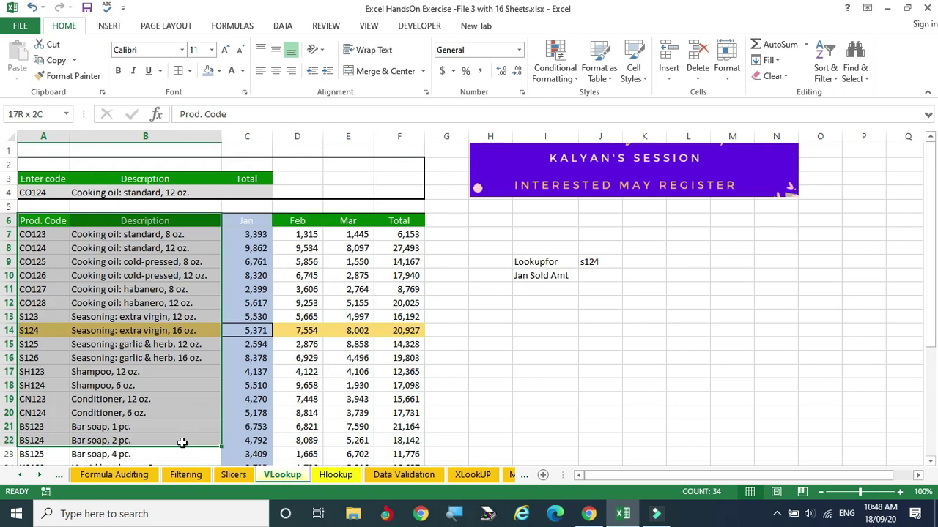
click(247, 137)
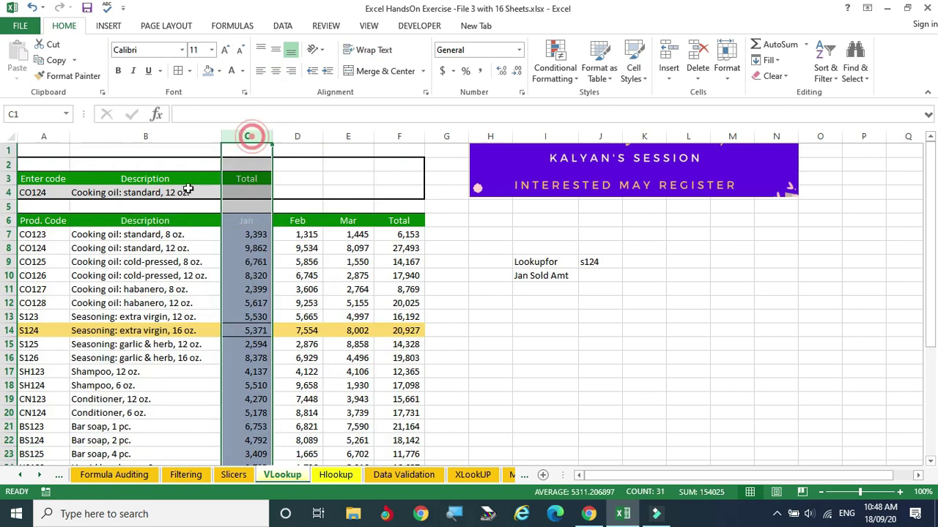
drag(38, 216, 222, 422)
scroll(613, 272, up, 2)
Enter =VLOOKUP(J9,A7:E35,3,False) in cell J10 to retrieve the January sales for the lookup code.
click(611, 277)
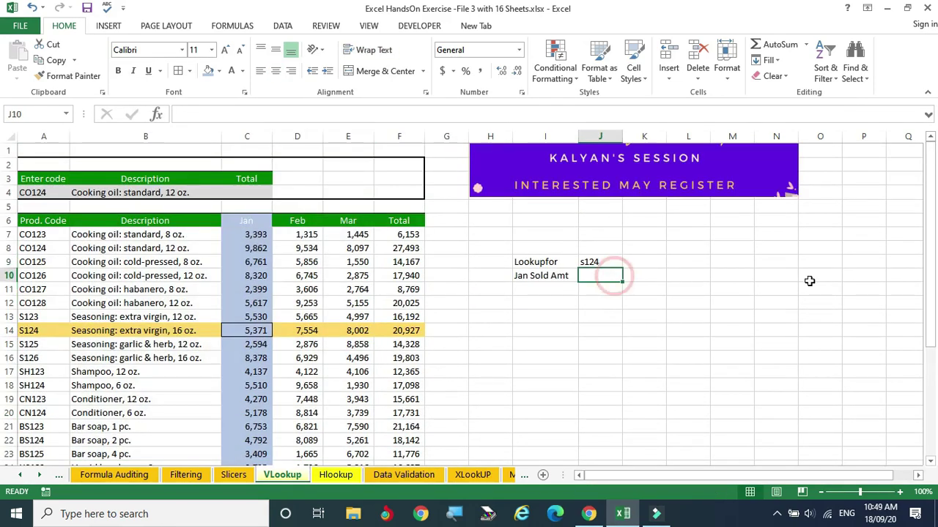
text(=vl)
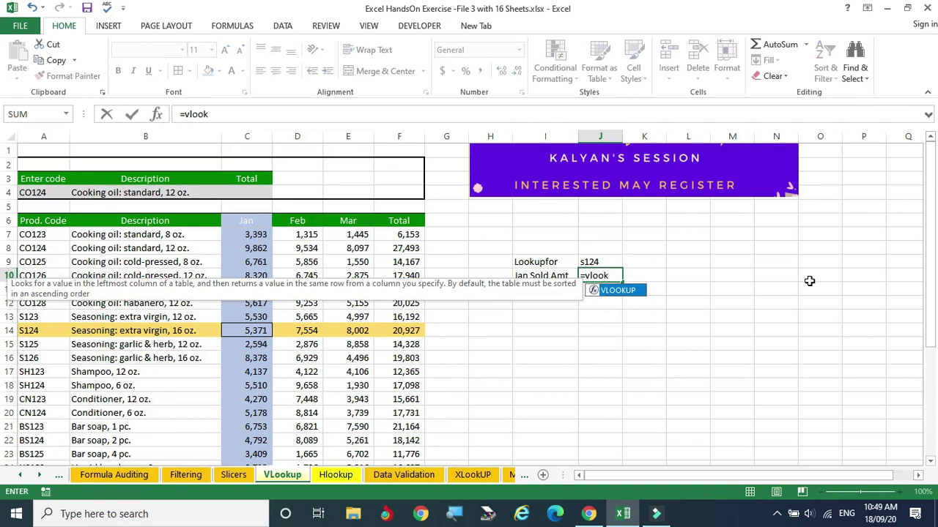
text(ook)
double_click(619, 291)
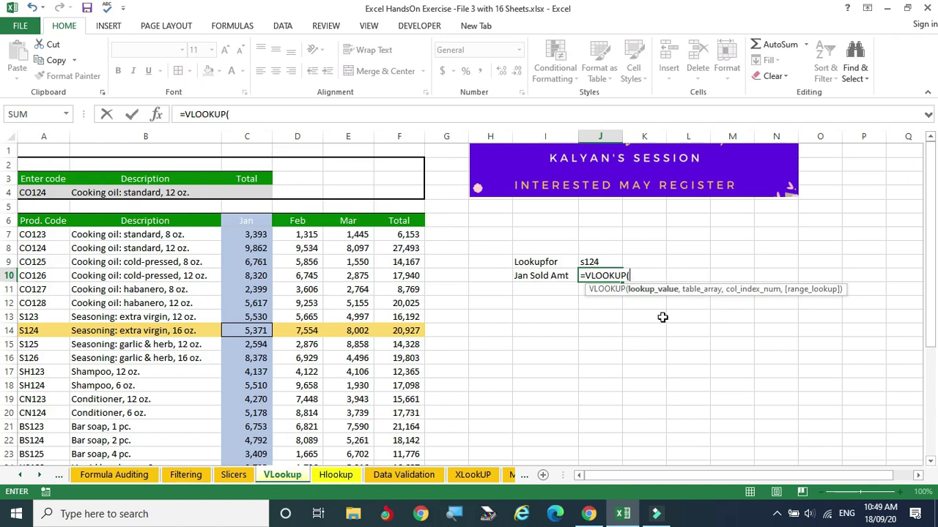
click(598, 261)
text(,)
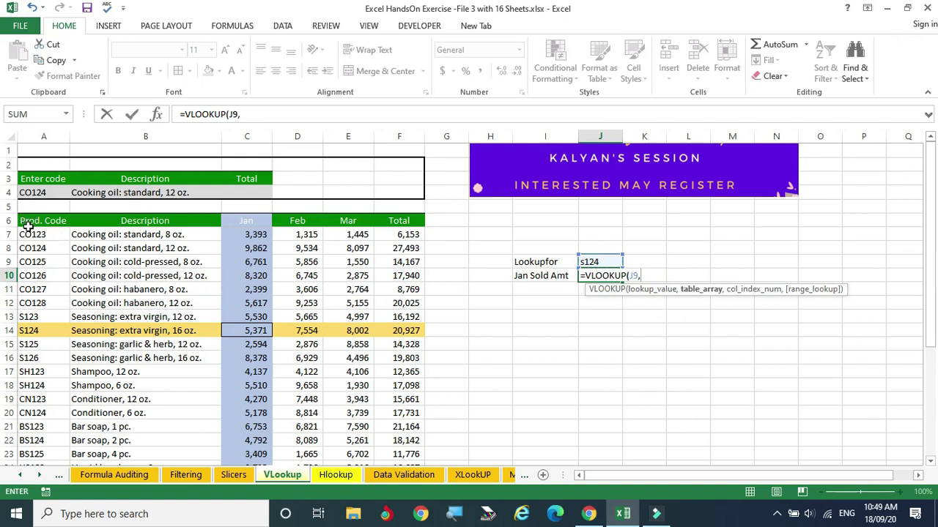
drag(28, 233, 361, 419)
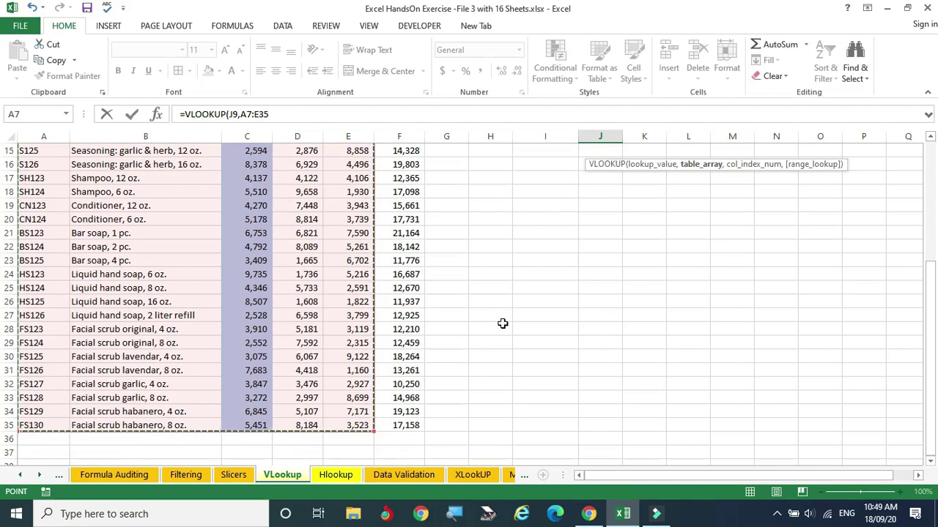
text(,3)
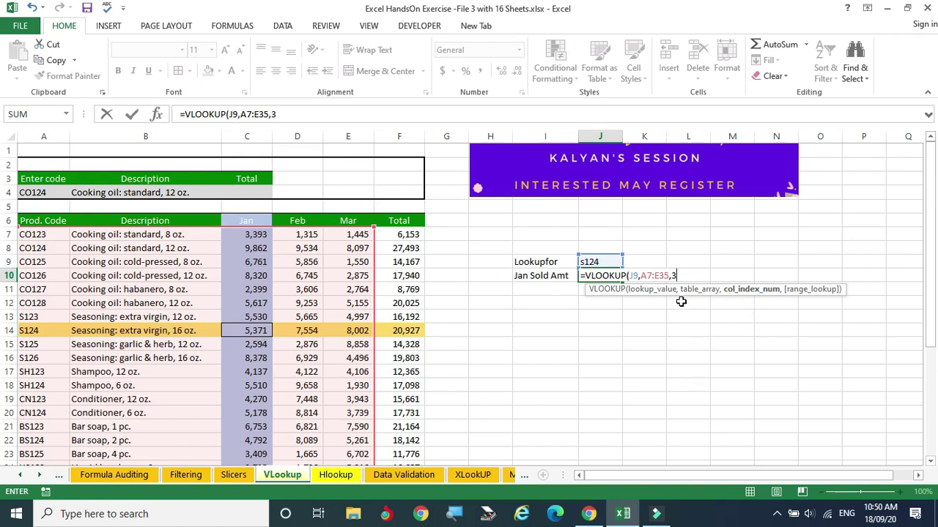
text(,False)
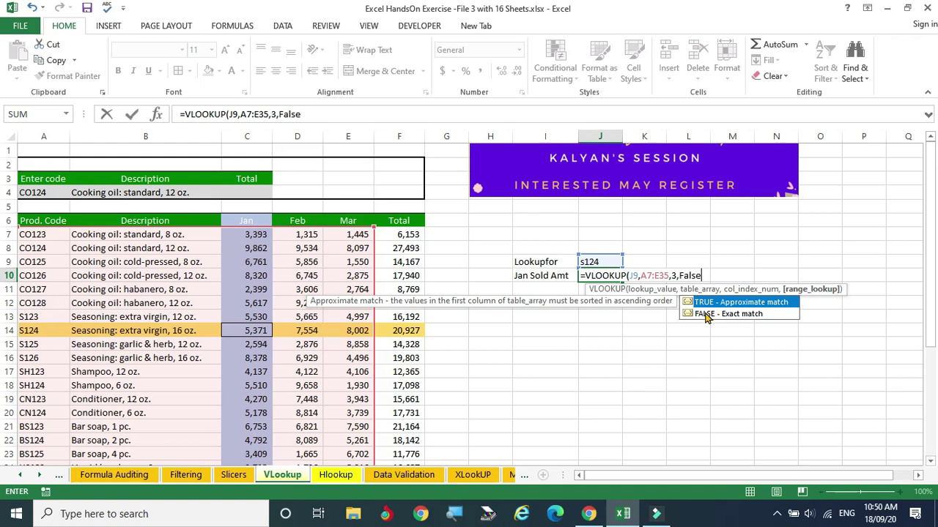
text())
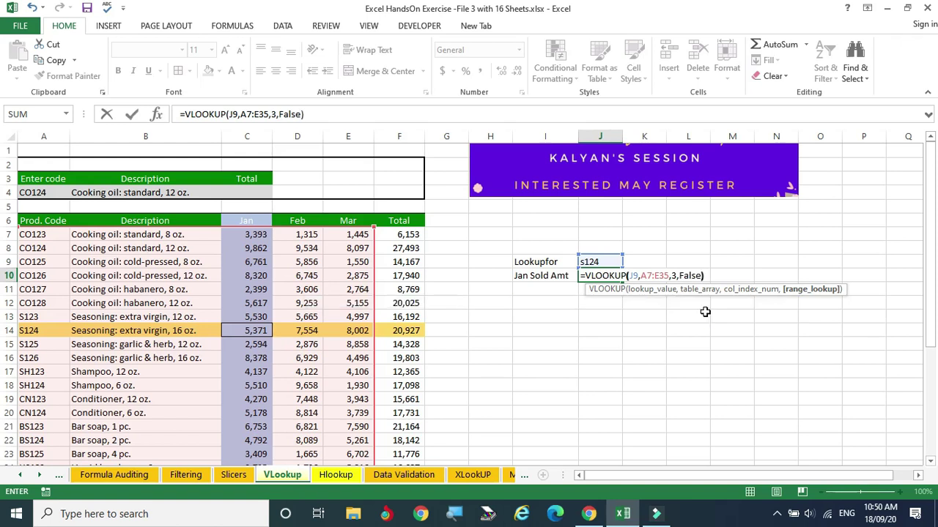
key(Return)
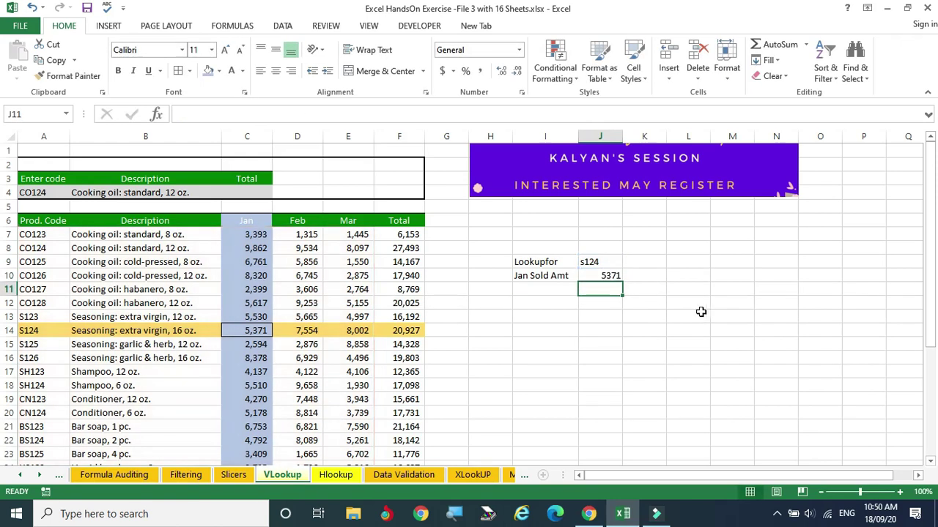
Compare the lookup result with the Jan sales in C14 and fill cell J10 with the same light blue.
click(247, 333)
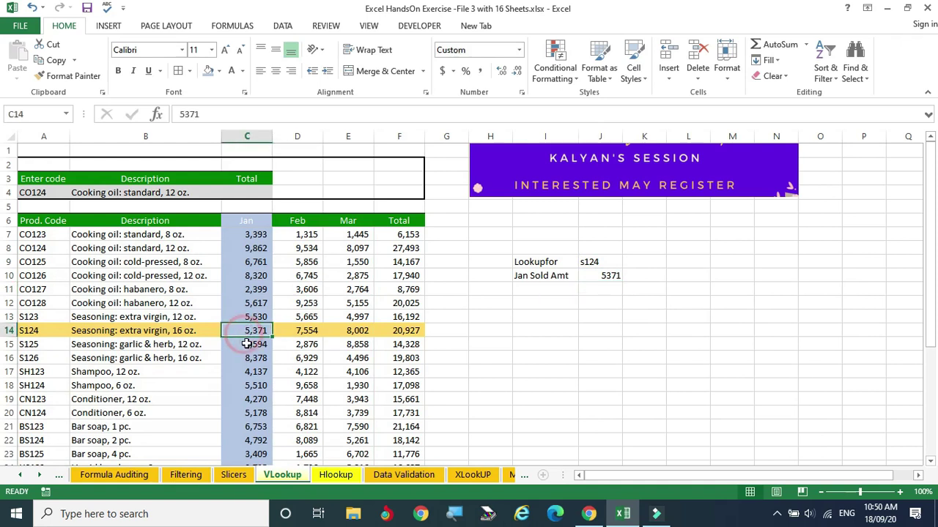
click(588, 274)
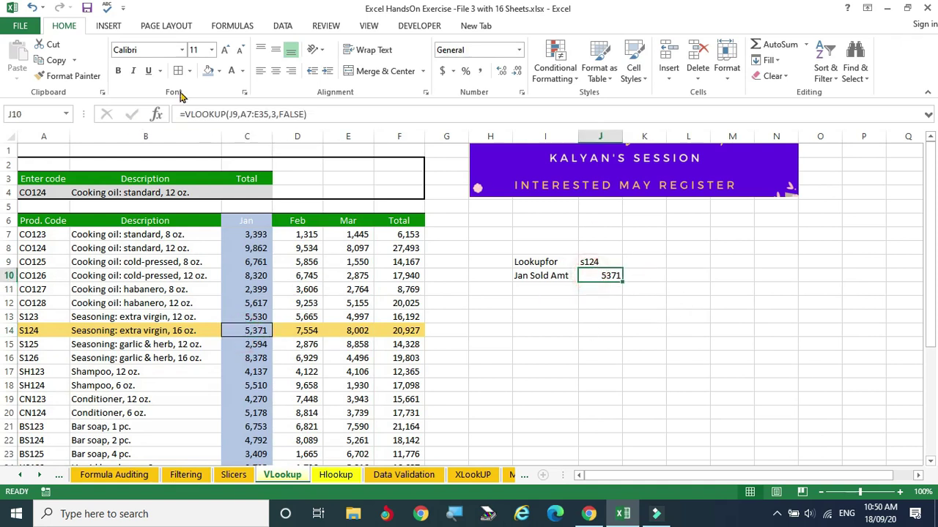
click(210, 71)
click(626, 334)
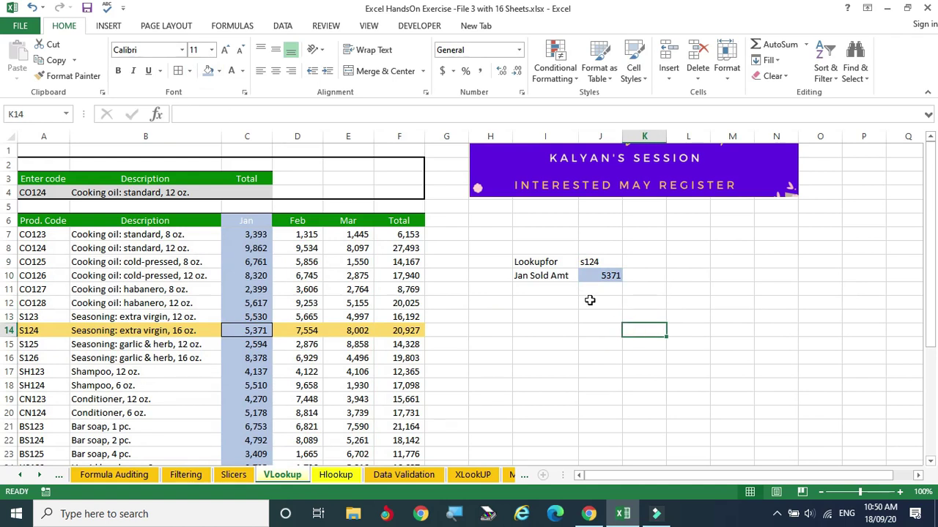
Change the lookup code in J9 to s126 and check the result against the S126 record's Jan sales.
click(601, 261)
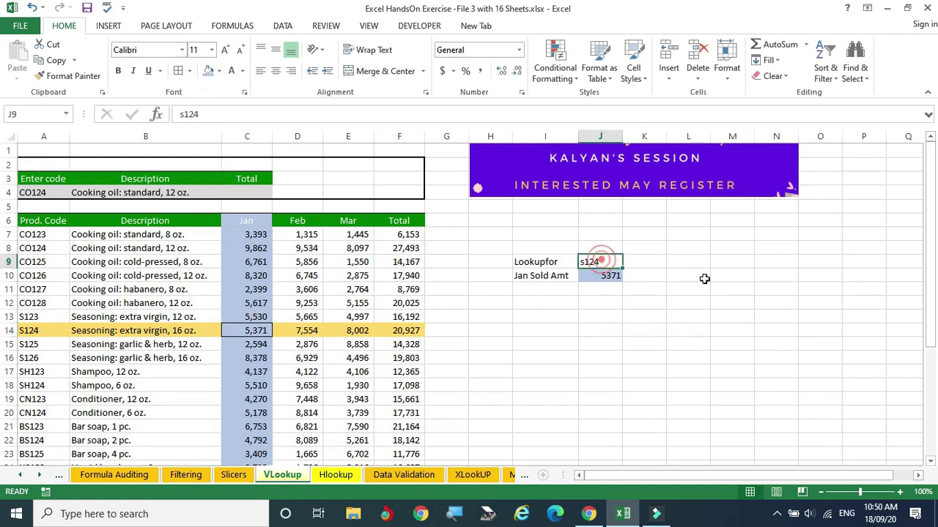
click(31, 358)
click(256, 359)
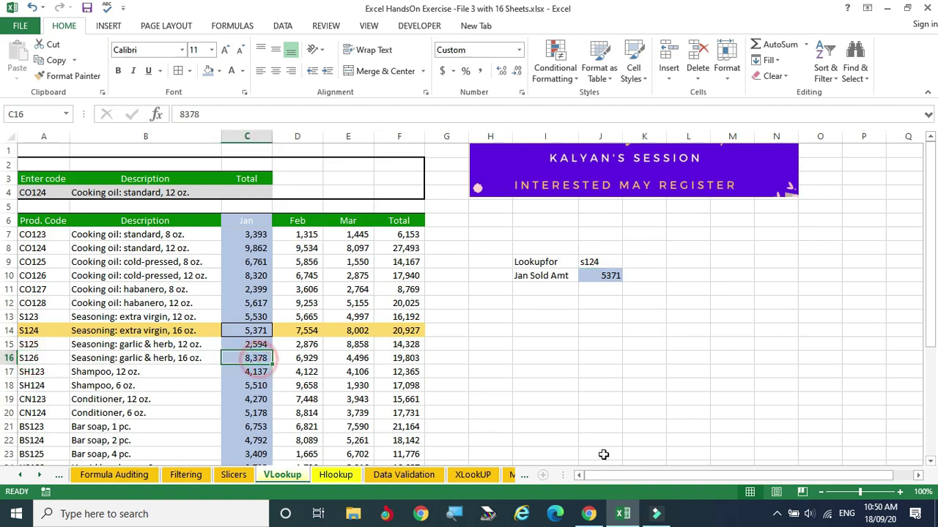
click(597, 262)
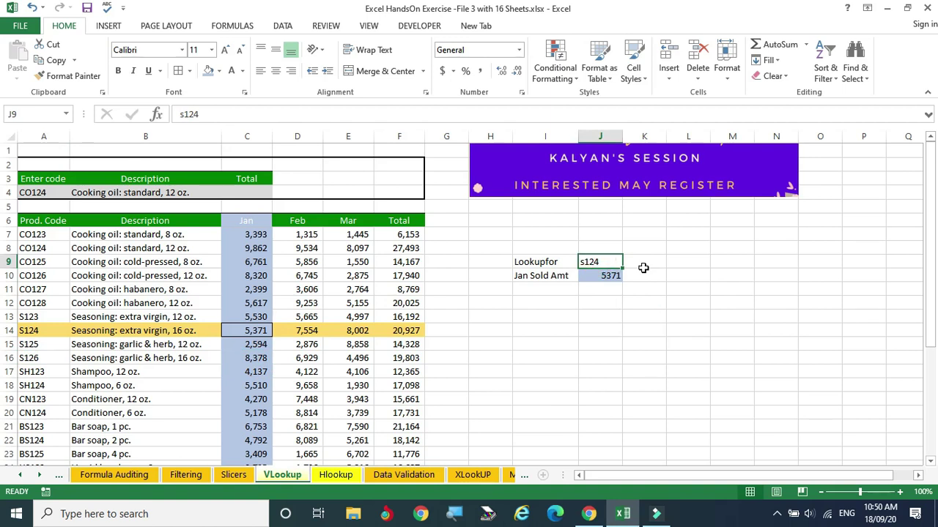
text(s)
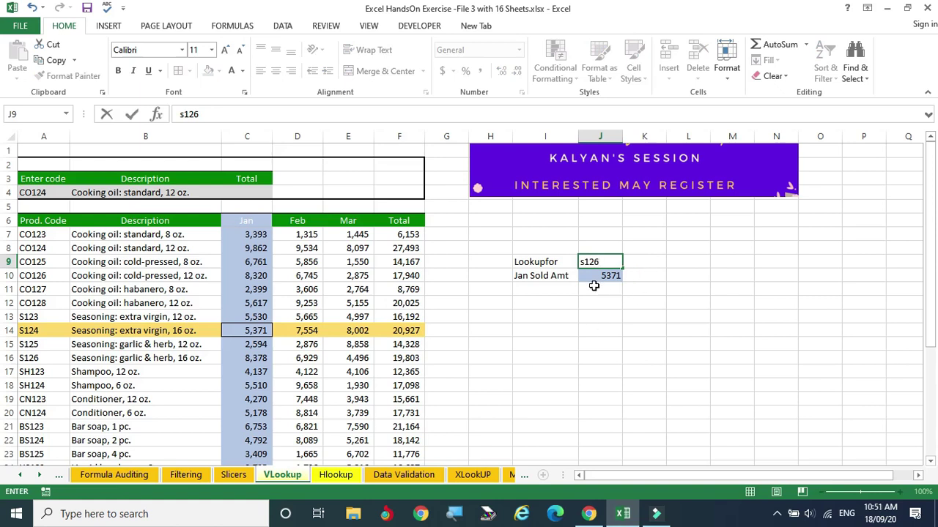
key(Return)
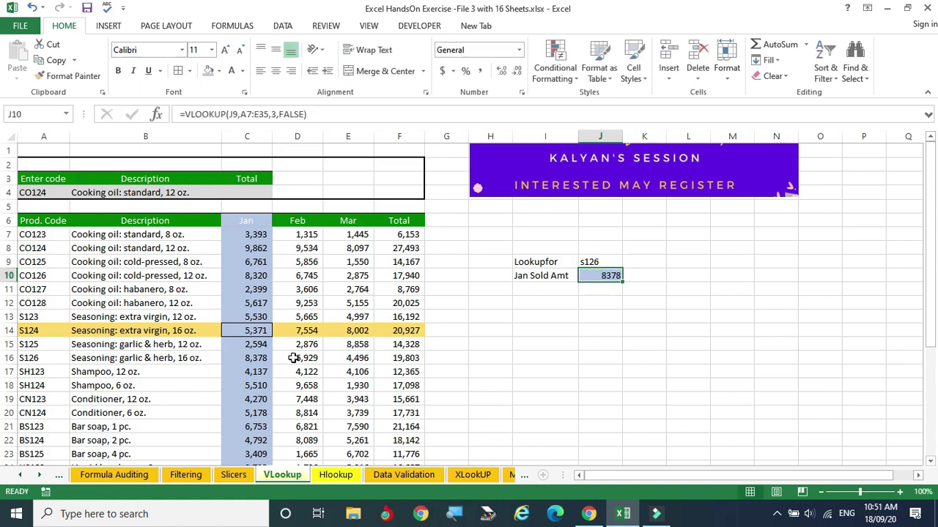
drag(27, 358, 280, 355)
click(253, 357)
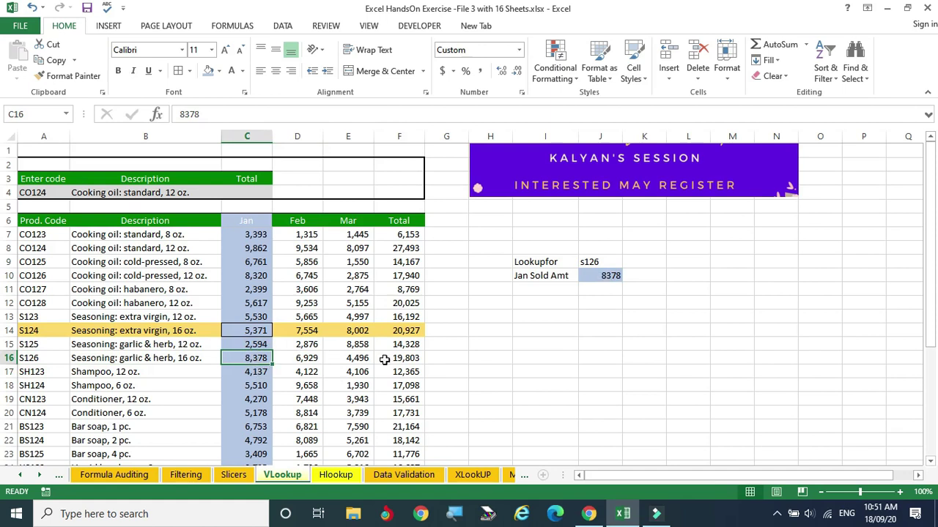
click(406, 344)
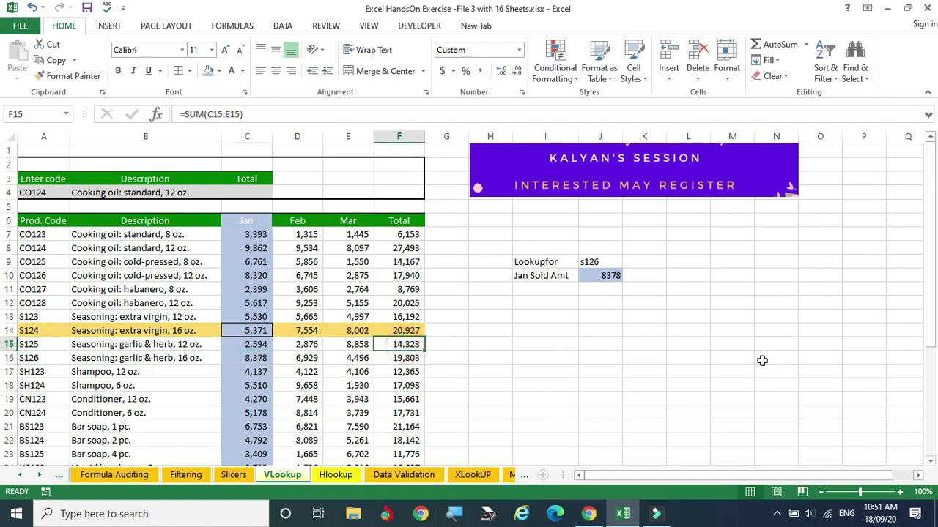
Change the column index in cell J10's VLOOKUP formula to 5 to retrieve the March sales.
click(599, 276)
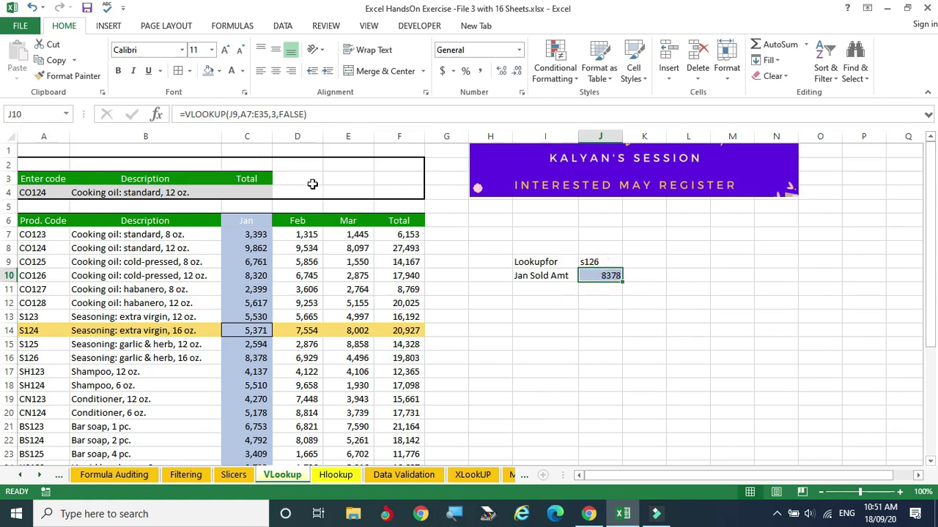
click(273, 115)
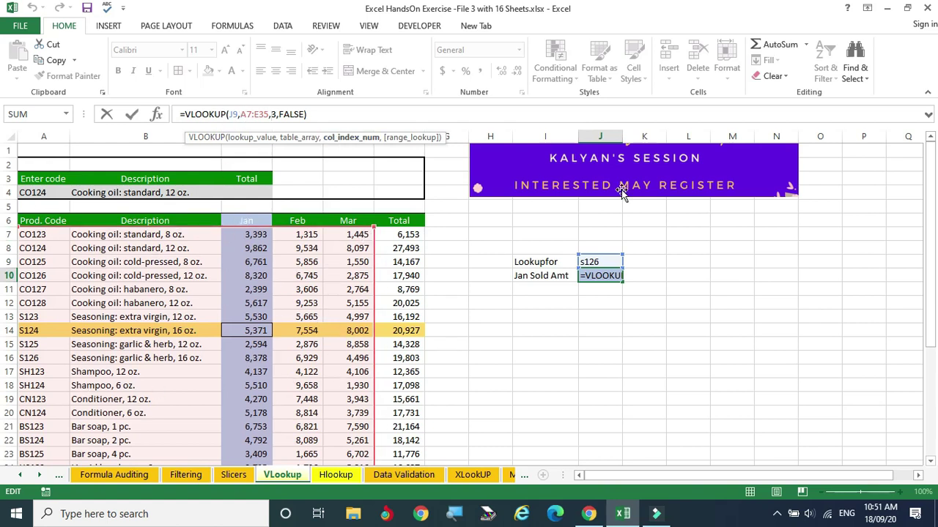
key(Delete)
text(5)
key(Return)
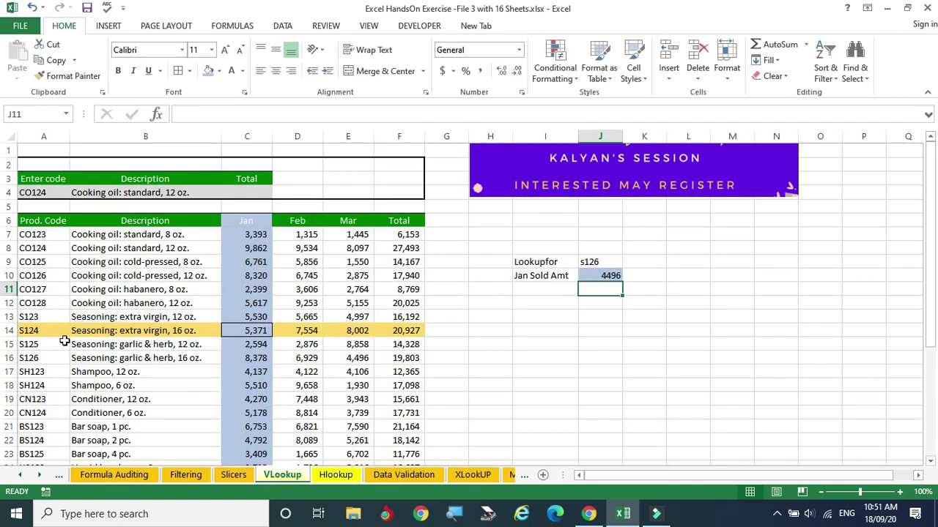
Compare the lookup result in J10 with the Mar sales of the S126 record in row 16.
drag(31, 345, 425, 346)
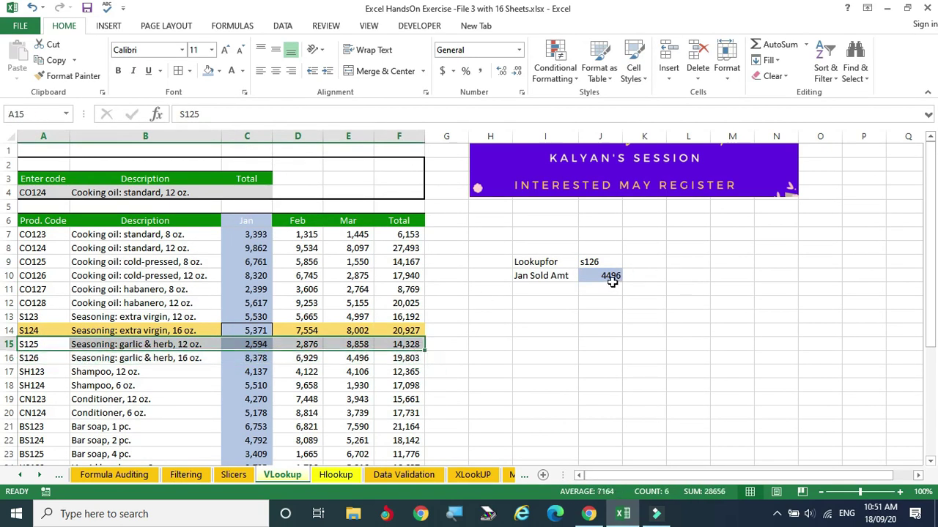
click(608, 277)
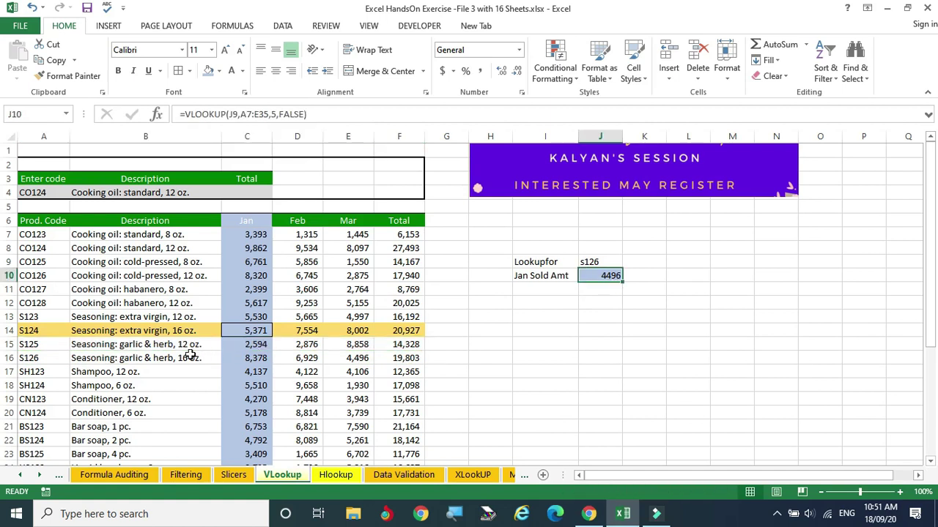
drag(28, 358, 423, 359)
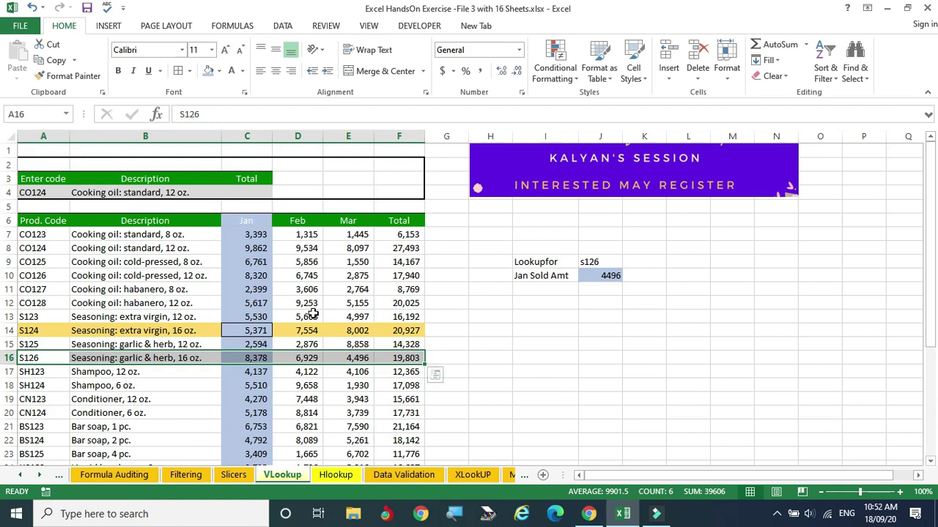
click(351, 358)
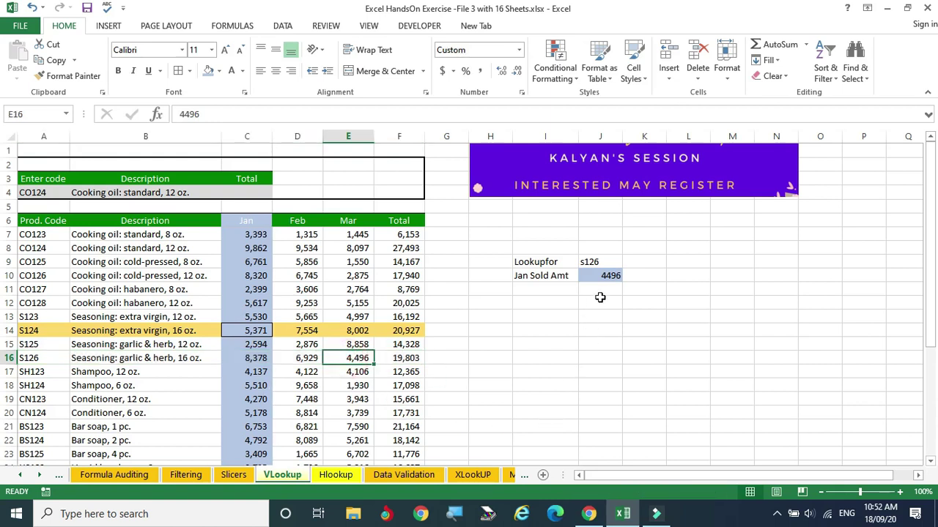
click(597, 289)
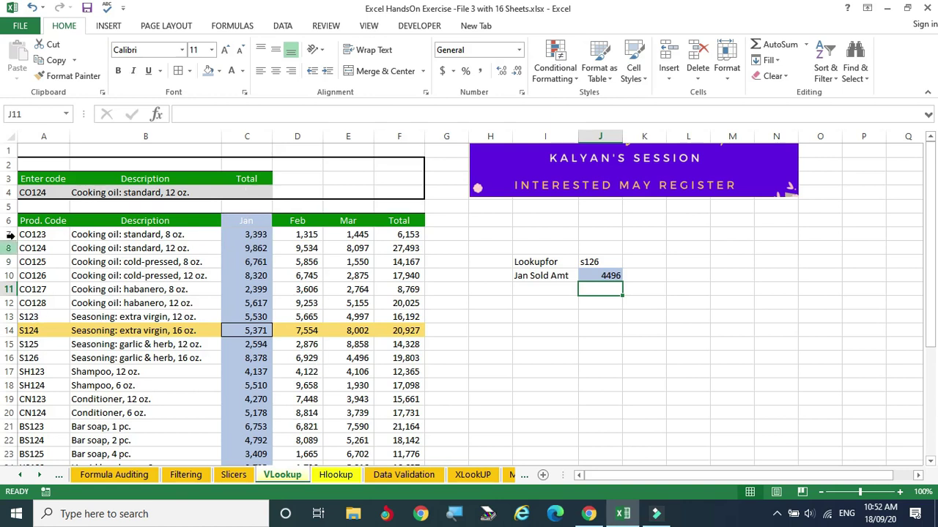
key(ctrl+Home)
Add a List data validation with an in-cell dropdown to lookup cell J9, using =$A$7:$A$35 as its source.
click(587, 261)
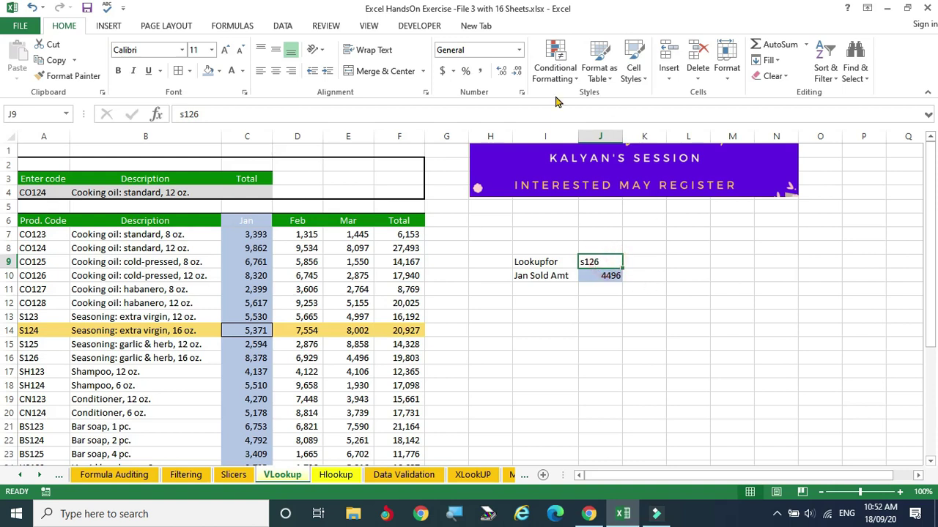
click(282, 26)
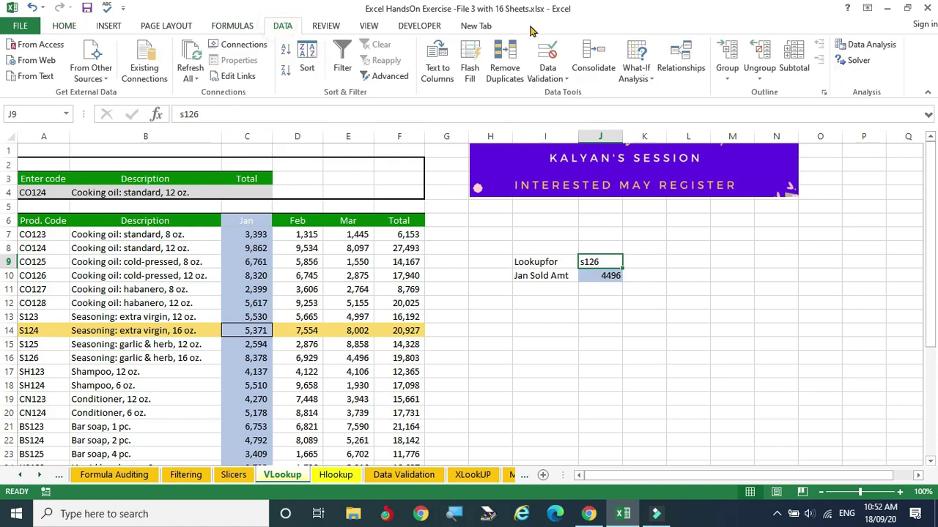
click(555, 78)
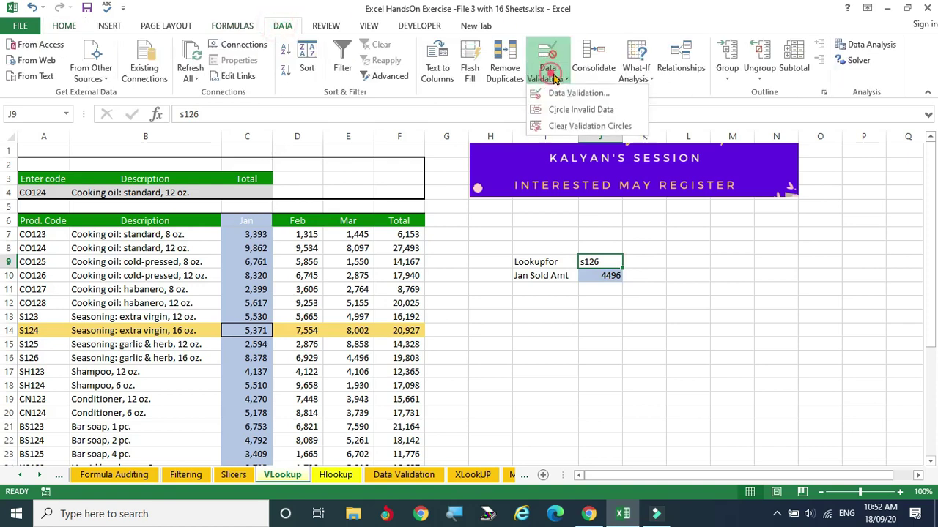
click(595, 95)
drag(358, 168, 801, 202)
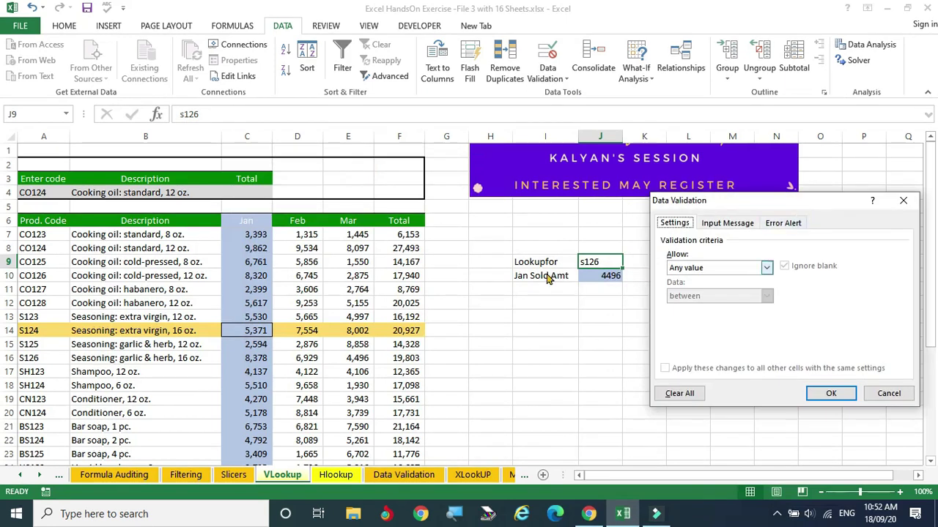
click(767, 270)
click(685, 310)
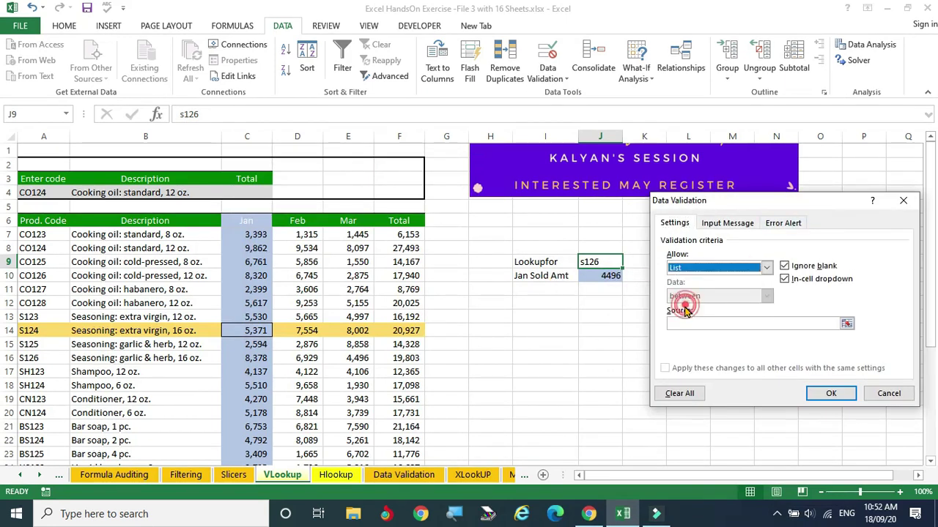
click(846, 324)
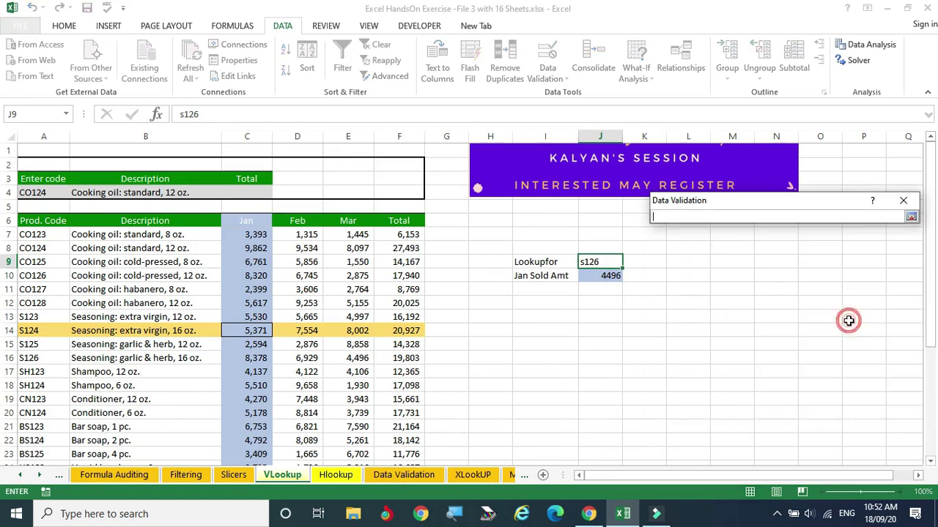
click(43, 232)
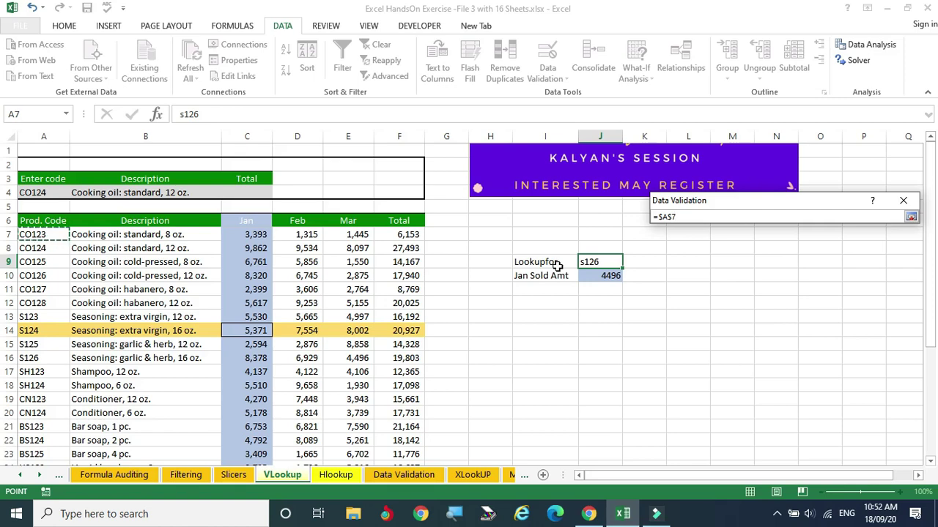
key(ctrl+shift+Down)
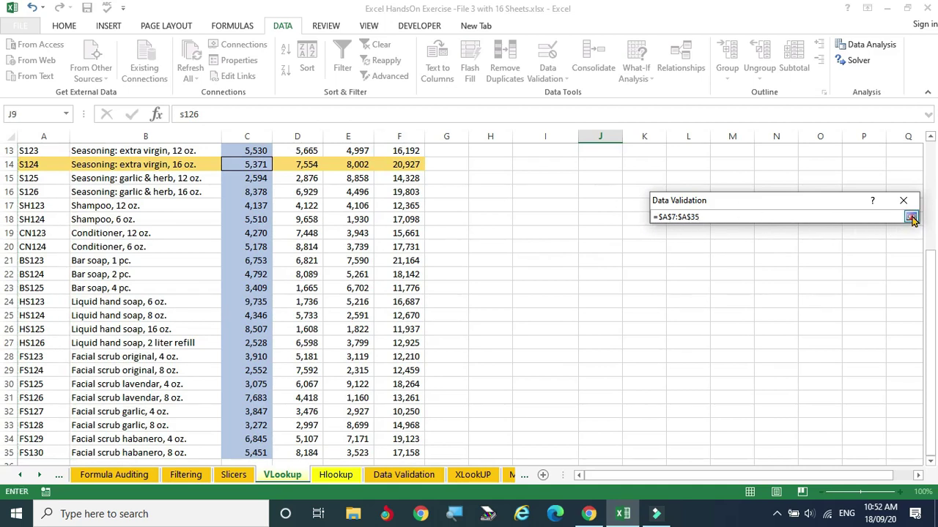
click(910, 219)
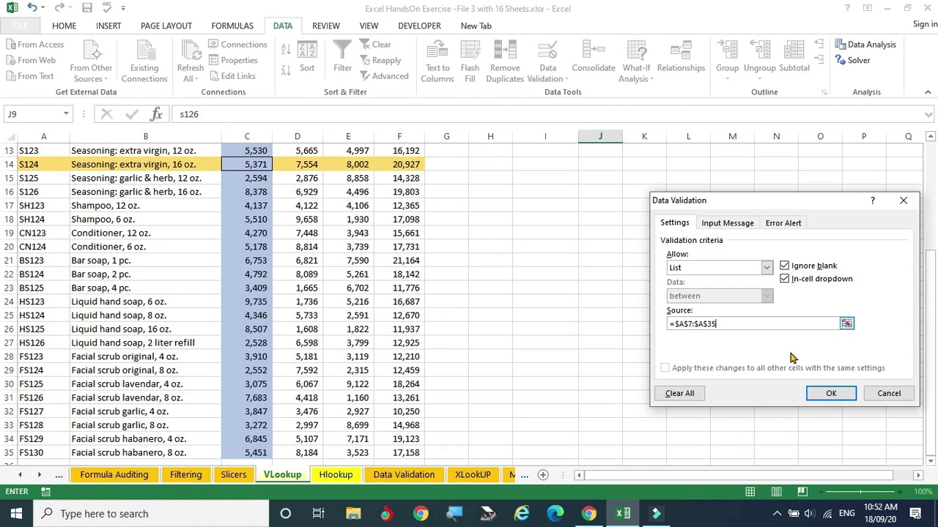
click(831, 393)
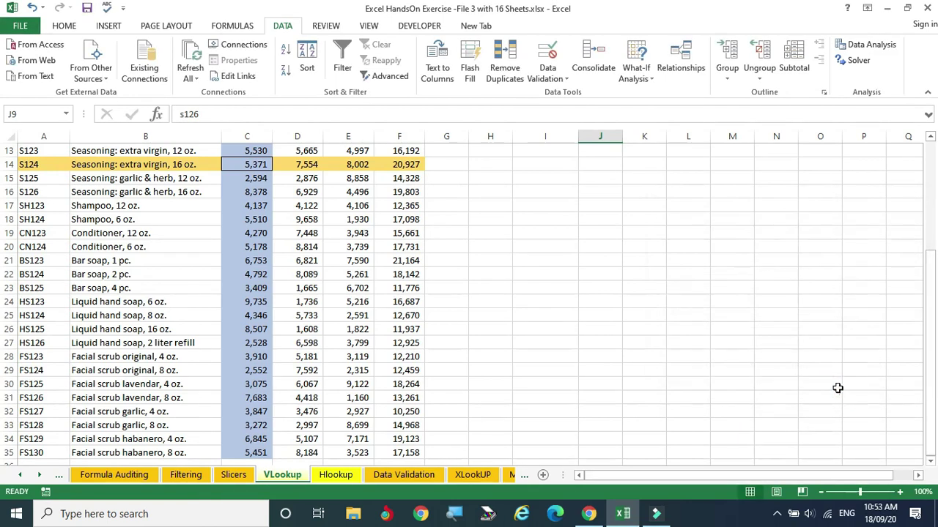
Choose code FS128 from the dropdown list in J9 and compare the result with its table record.
scroll(634, 358, up, 4)
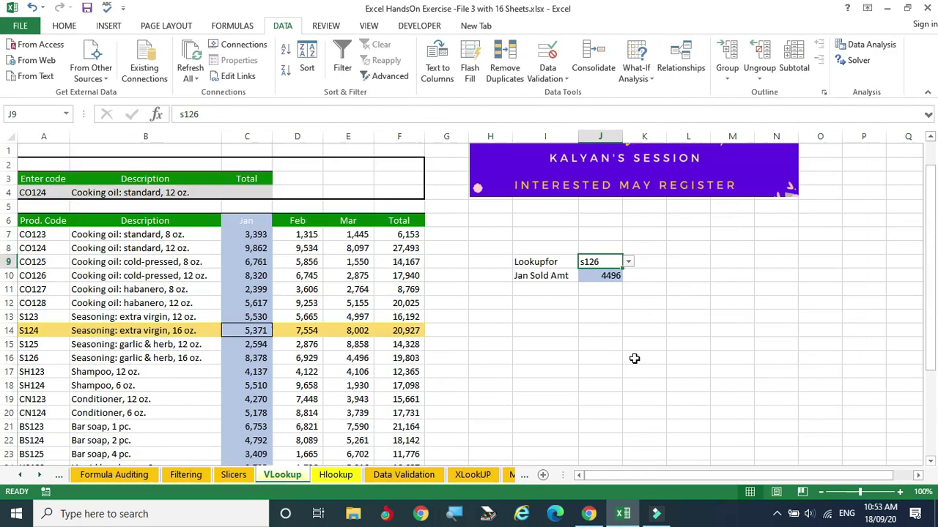
click(629, 263)
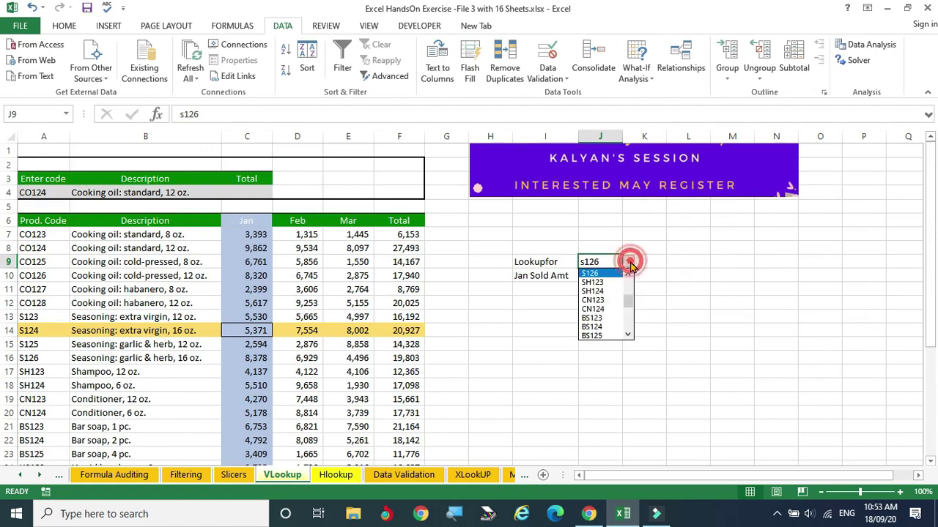
click(627, 293)
drag(627, 282, 627, 326)
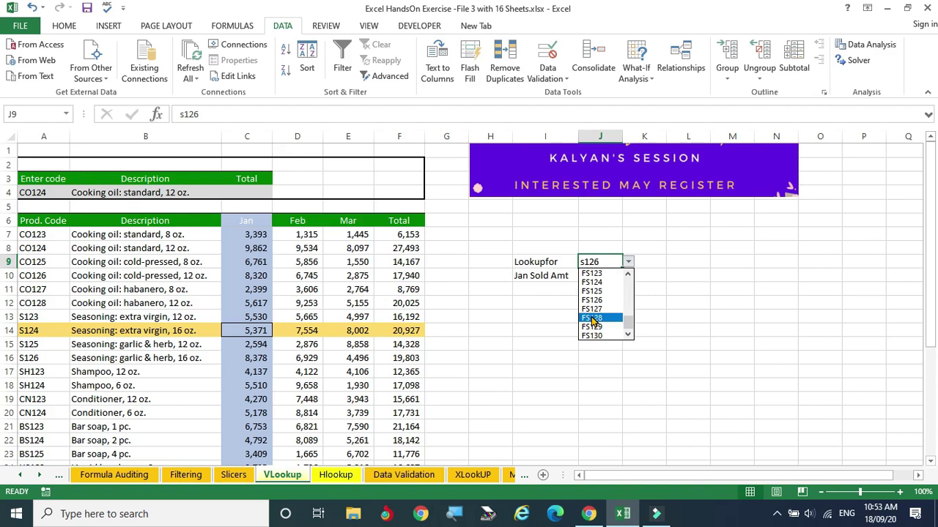
click(593, 318)
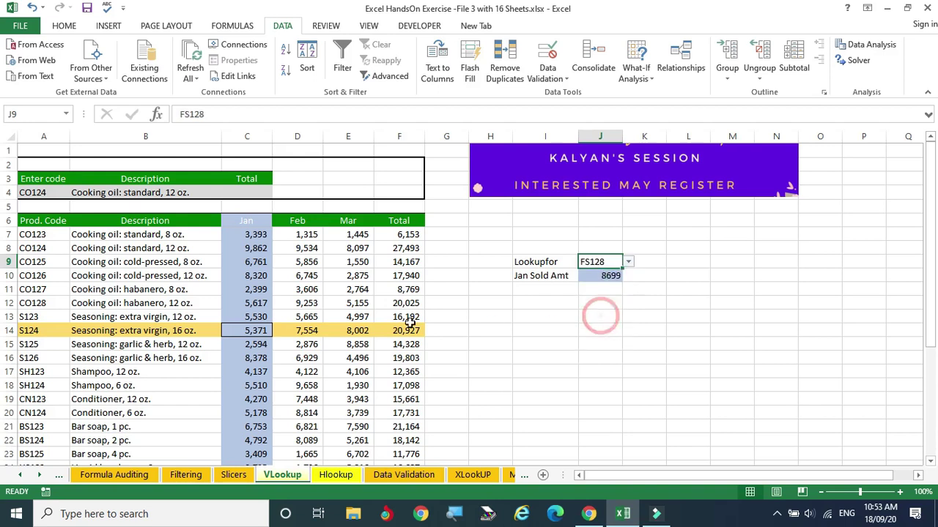
scroll(40, 345, down, 4)
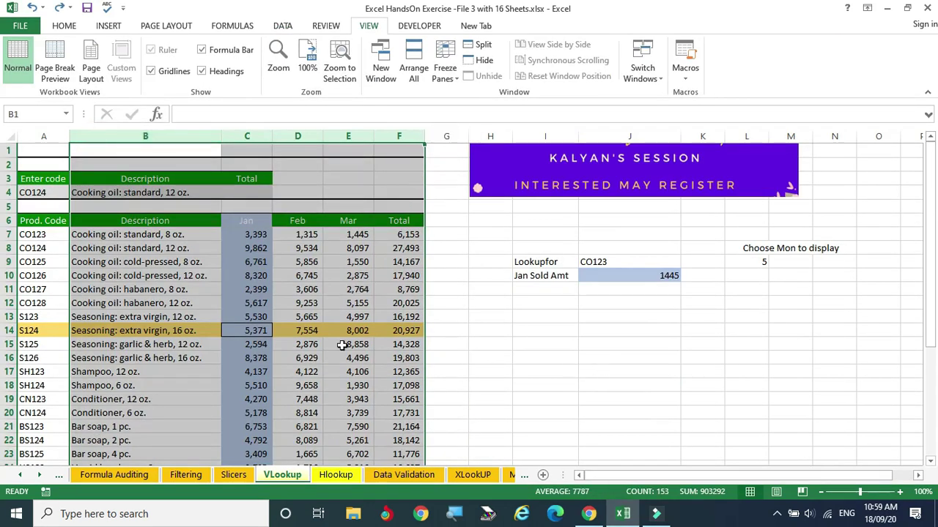
Hide columns B through F of the product table and column P with the numbers 2 to 5.
right_click(275, 337)
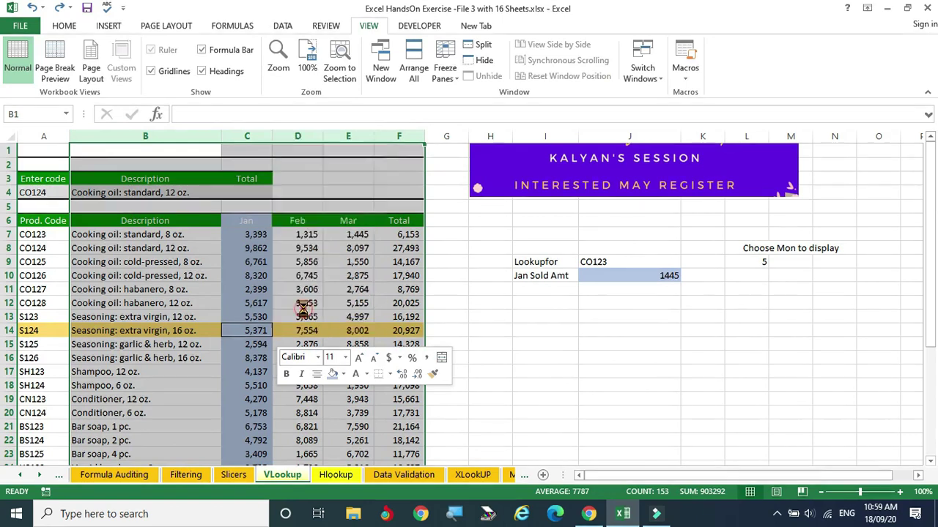
click(307, 311)
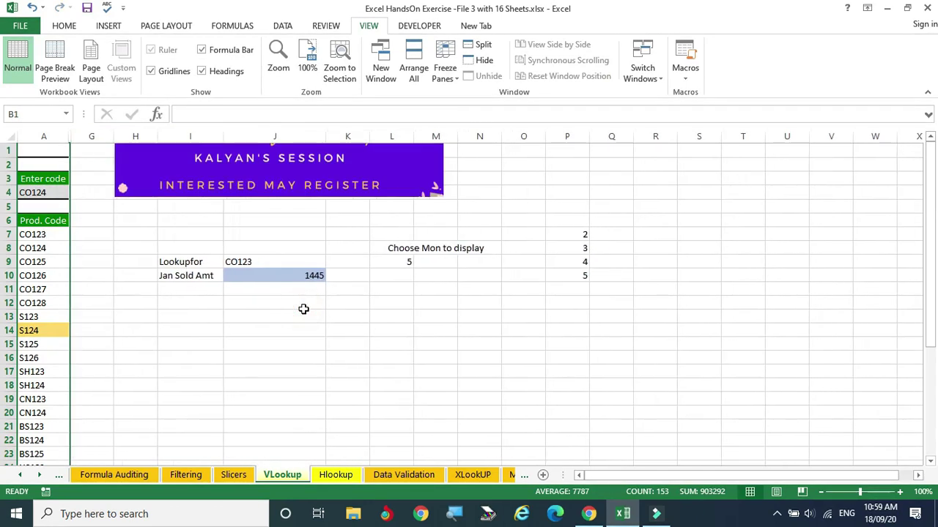
click(565, 135)
right_click(575, 275)
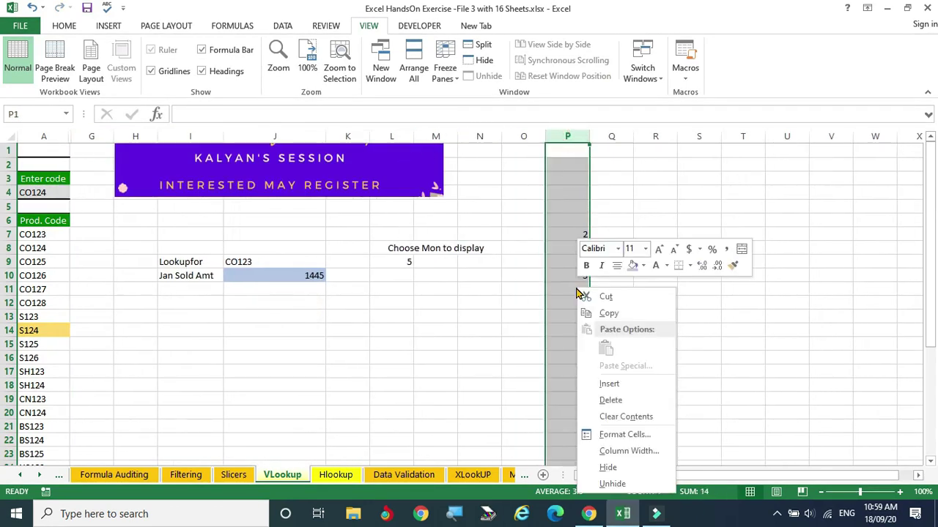
click(614, 452)
click(589, 467)
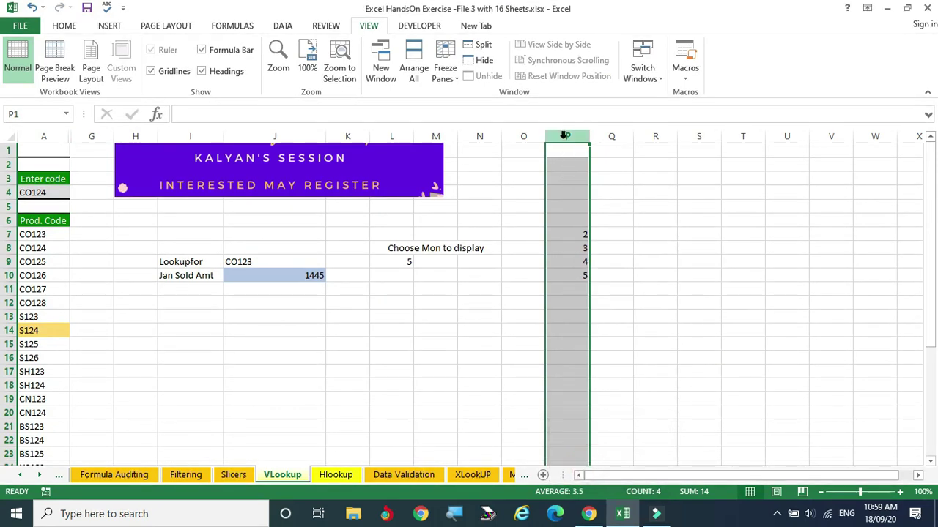
right_click(564, 189)
click(592, 367)
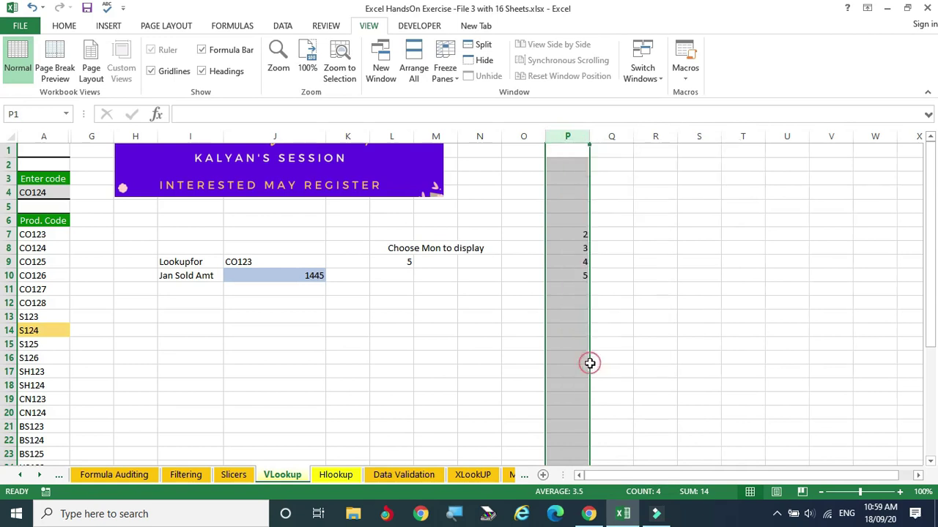
click(703, 248)
Choose code S123 from the dropdown list in lookup cell J9.
click(227, 331)
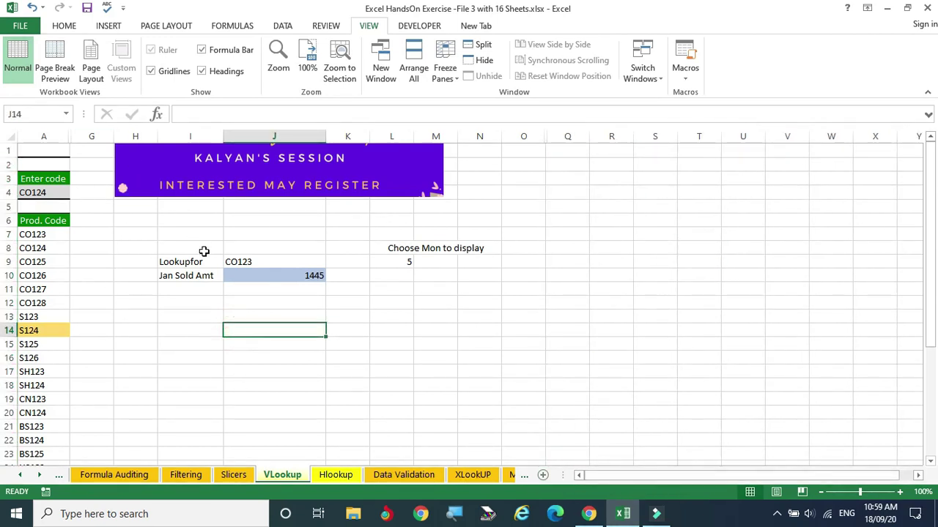
click(292, 259)
click(334, 262)
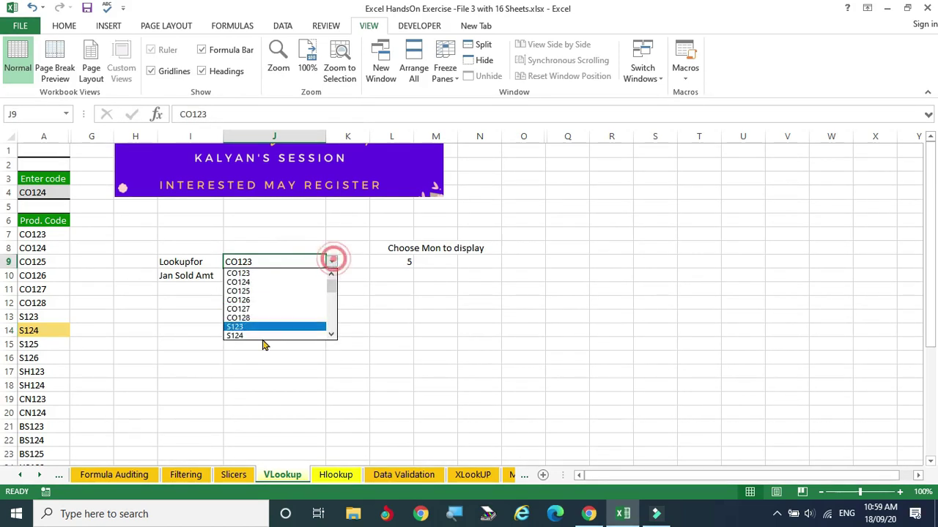
click(241, 330)
Choose 3 from the dropdown in L9, under Choose Mon to display, to look up the January column.
click(403, 261)
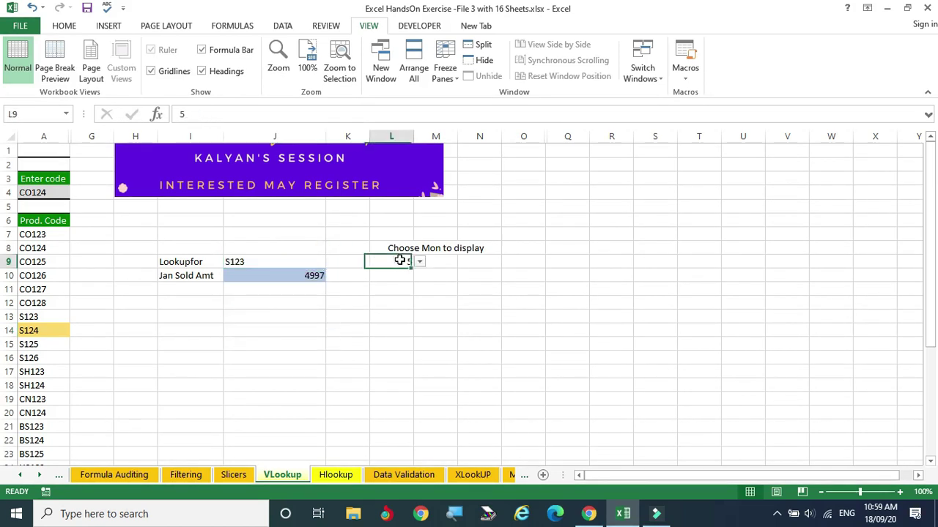
click(421, 265)
click(379, 288)
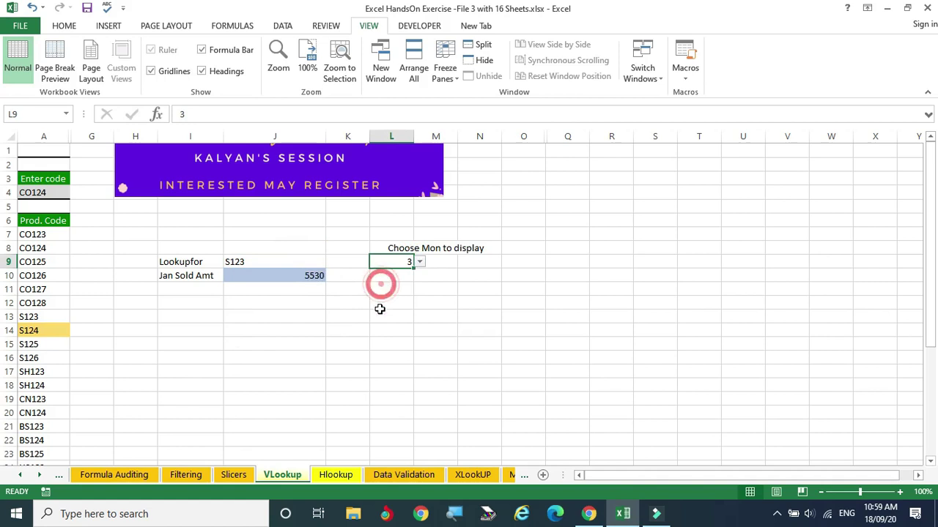
click(374, 330)
Unhide columns B through F to bring back the full product sales table.
drag(43, 134, 90, 137)
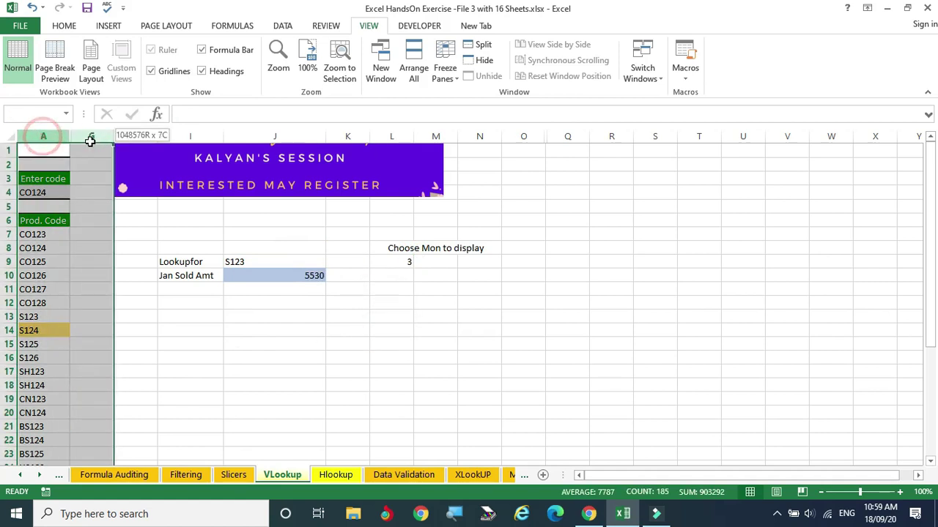
right_click(66, 213)
click(98, 406)
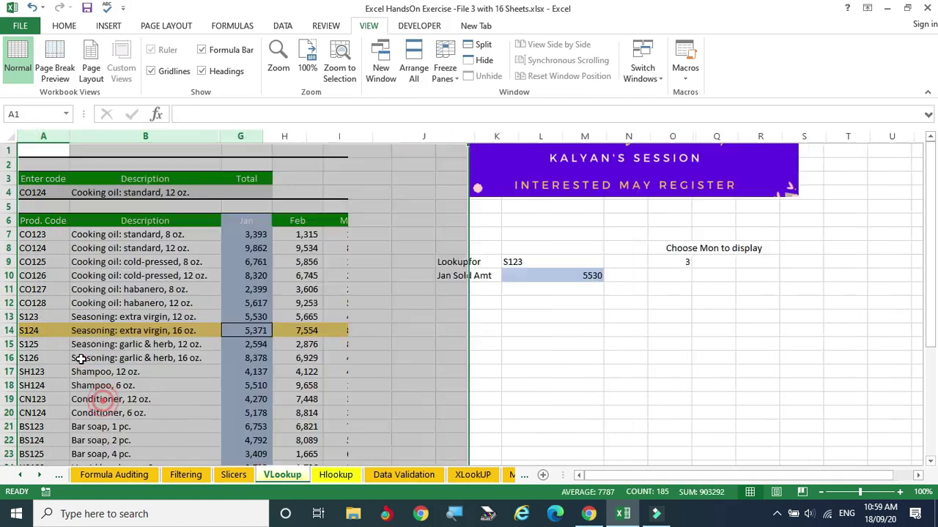
click(629, 344)
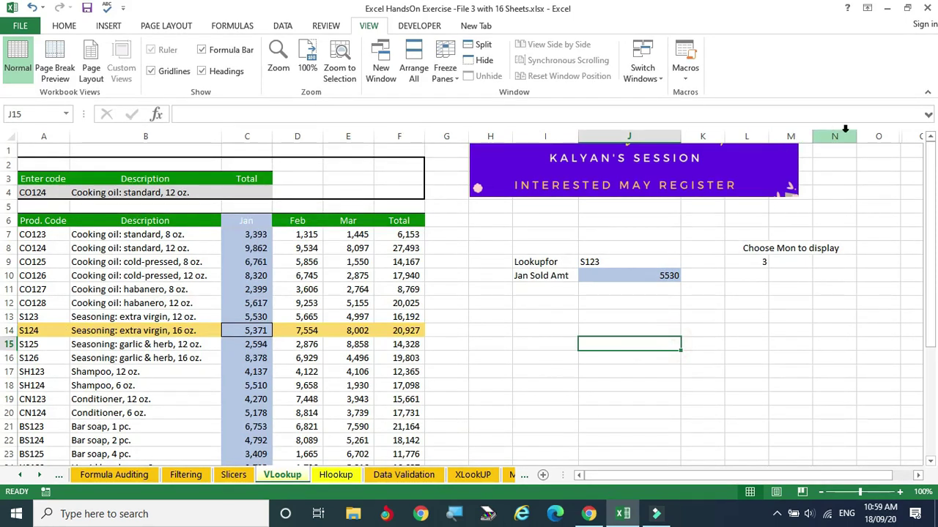
Unhide column P, which holds the month column numbers for the dropdown list.
click(918, 476)
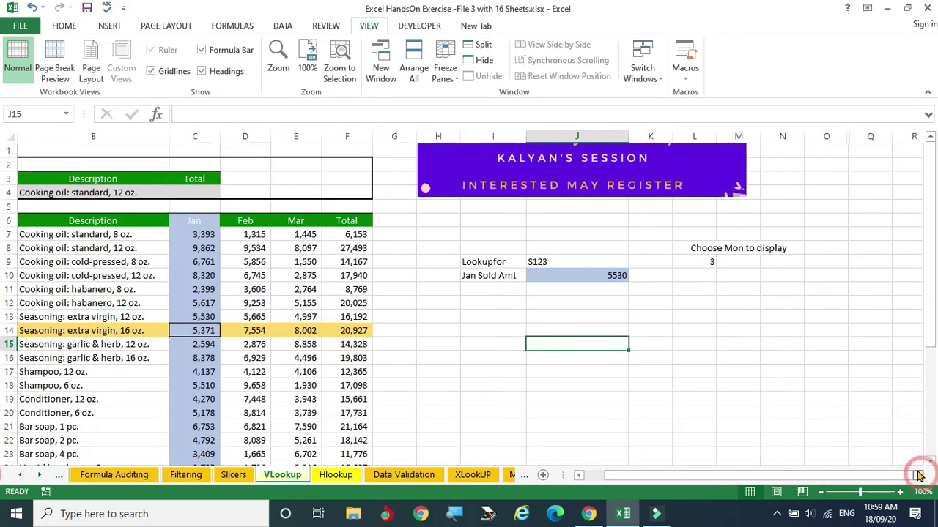
drag(827, 137, 871, 137)
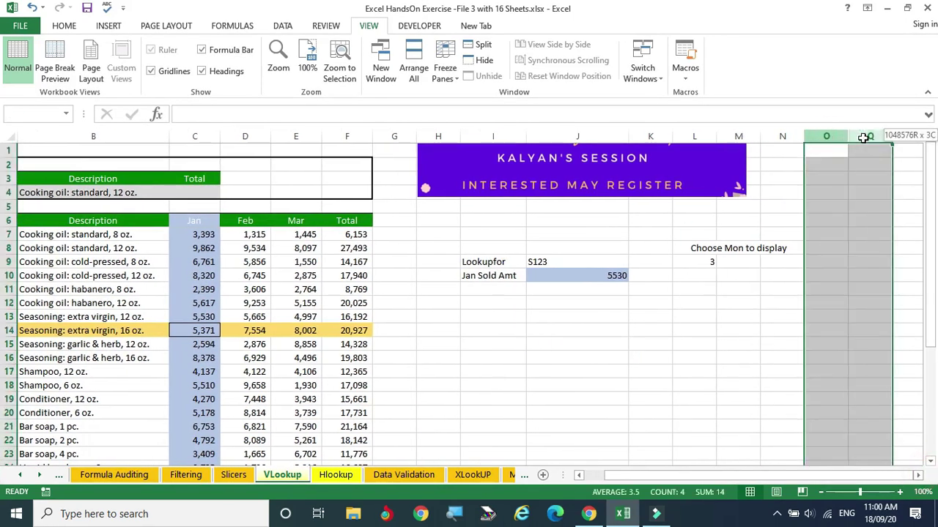
right_click(855, 180)
click(795, 377)
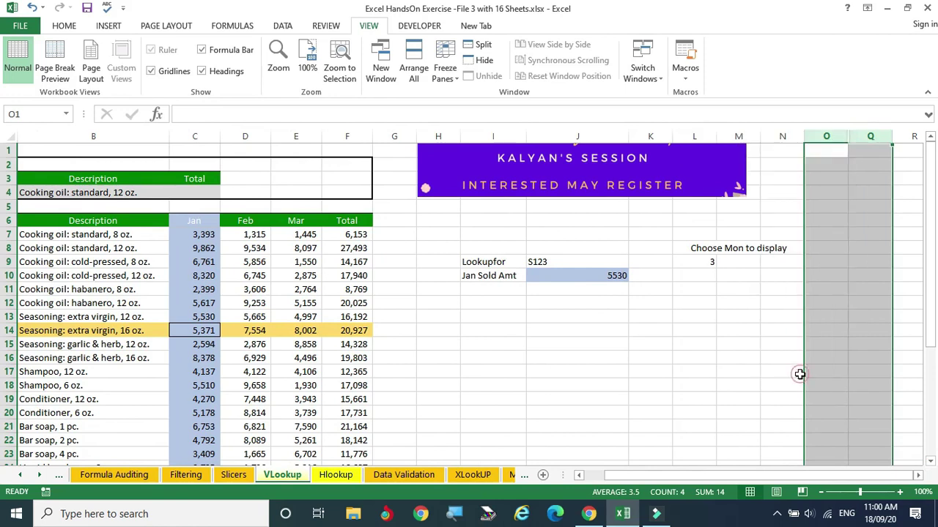
click(698, 368)
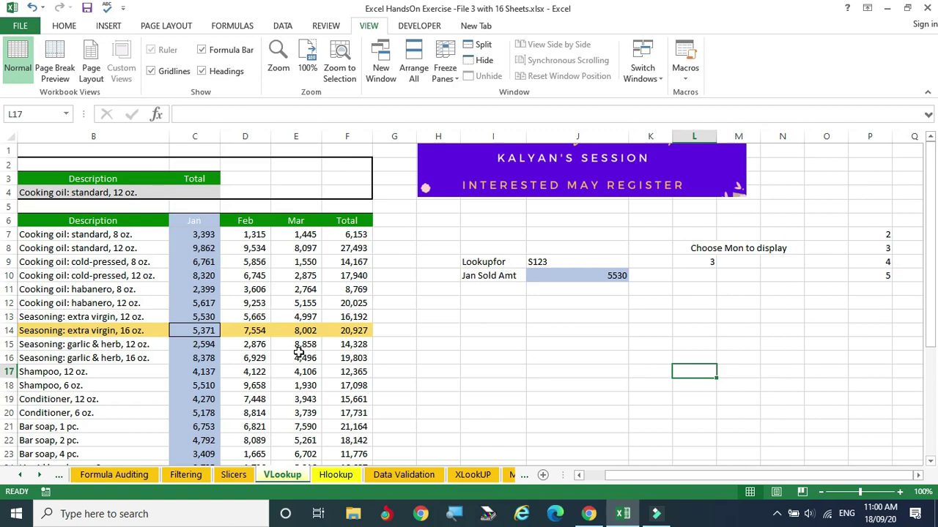
Copy the product table from the Description header through the Total column, range B6:F35.
drag(26, 220, 372, 227)
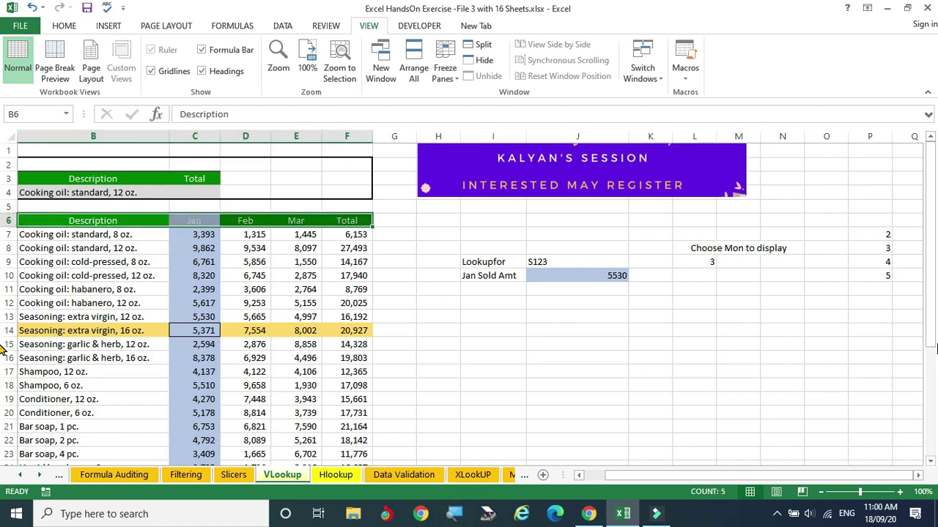
key(ctrl+shift+Down)
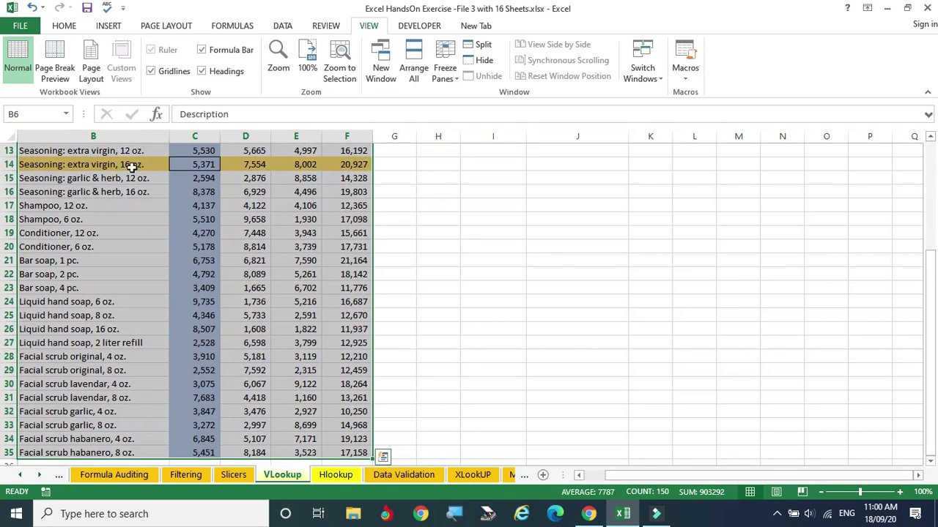
key(ctrl+c)
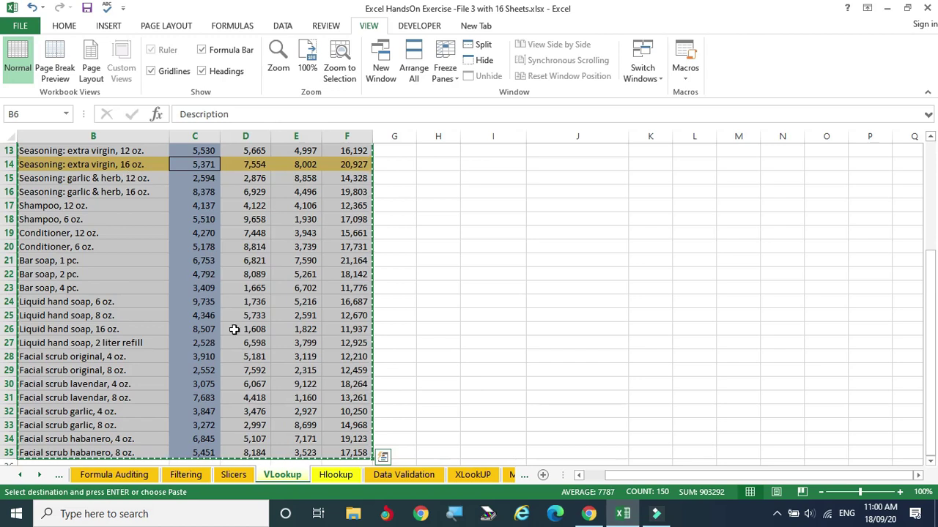
Add a new worksheet and paste the copied table at A1 with Paste Special, using All with Transpose.
click(543, 475)
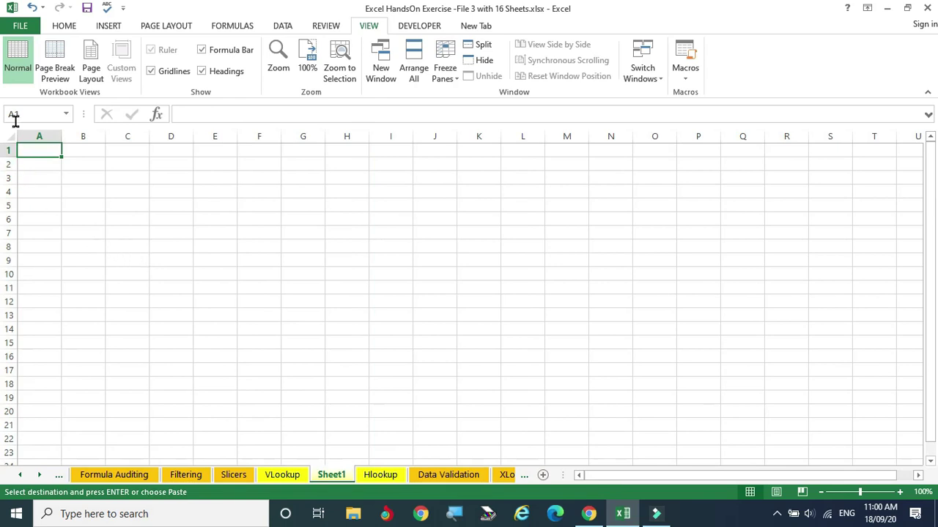
click(58, 26)
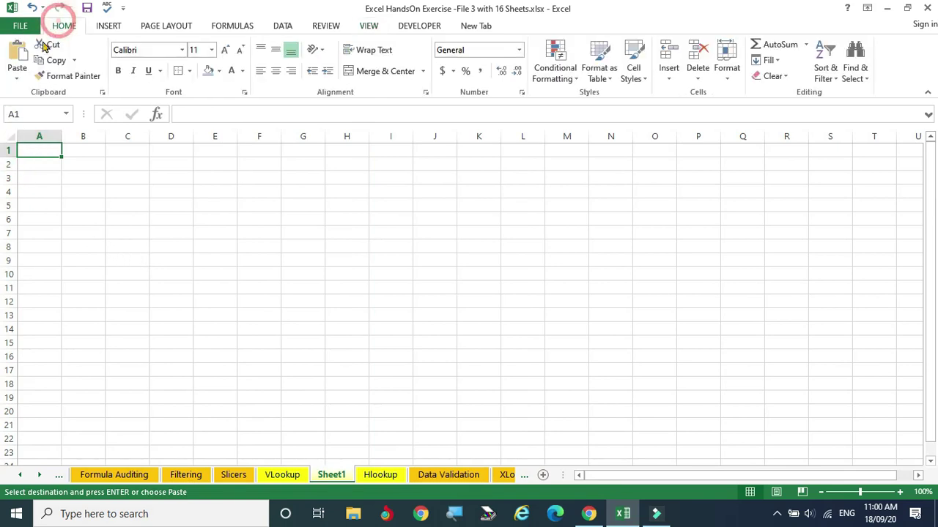
click(19, 77)
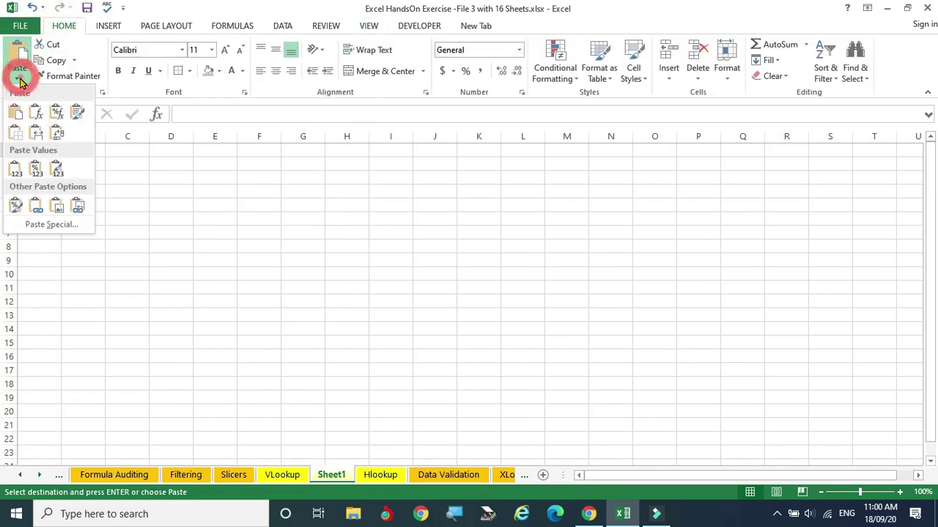
click(42, 227)
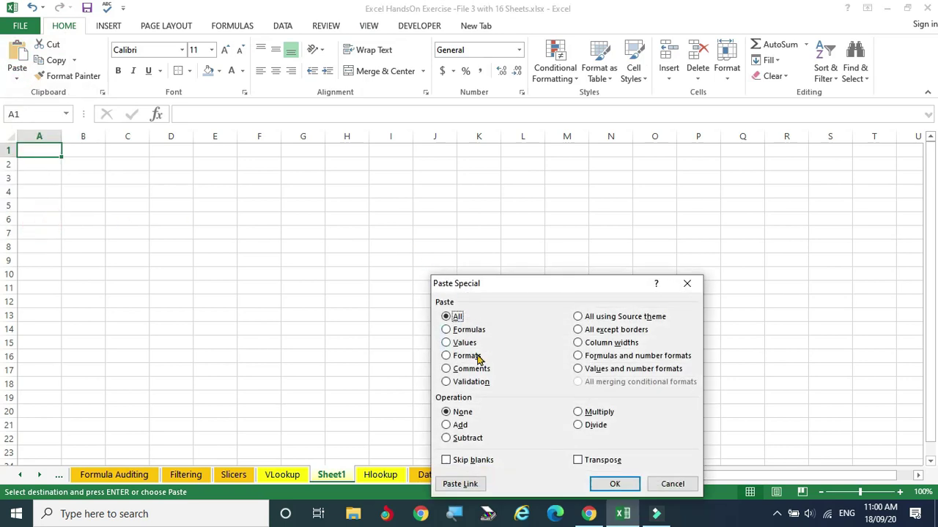
click(579, 460)
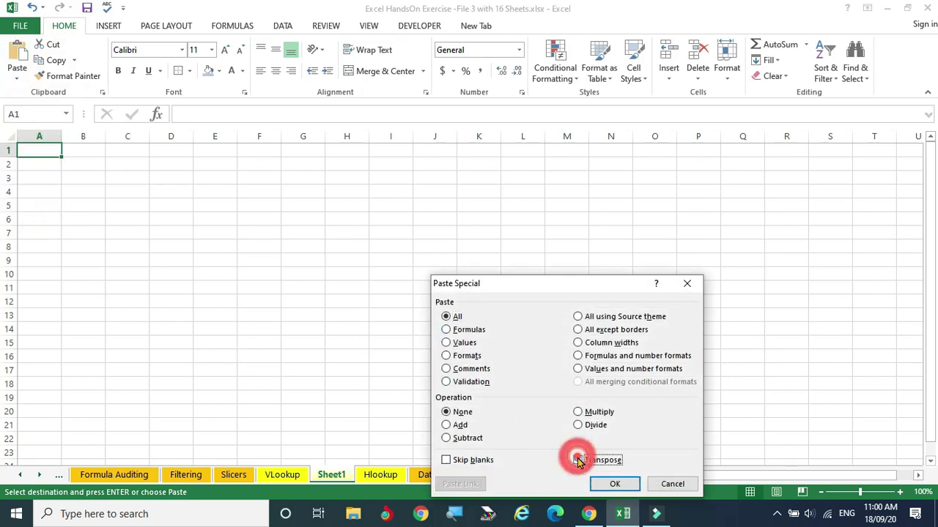
click(611, 484)
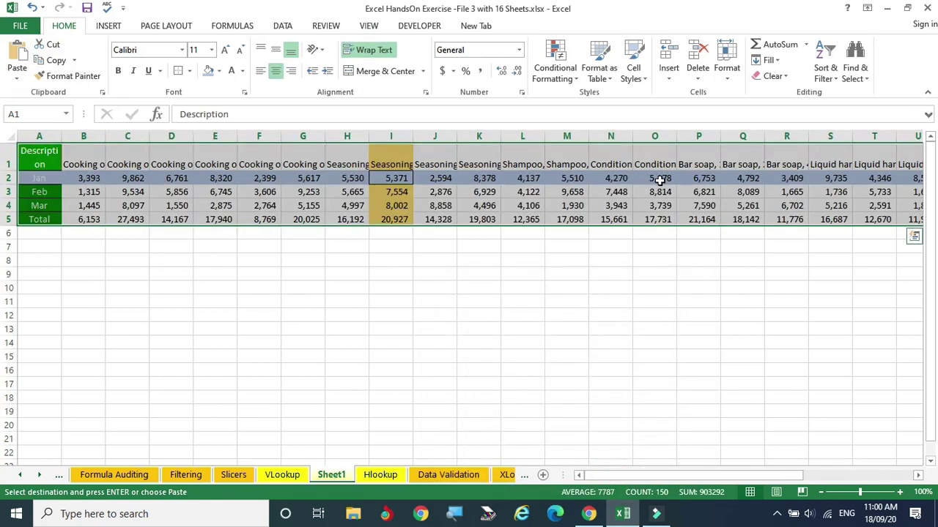
click(265, 341)
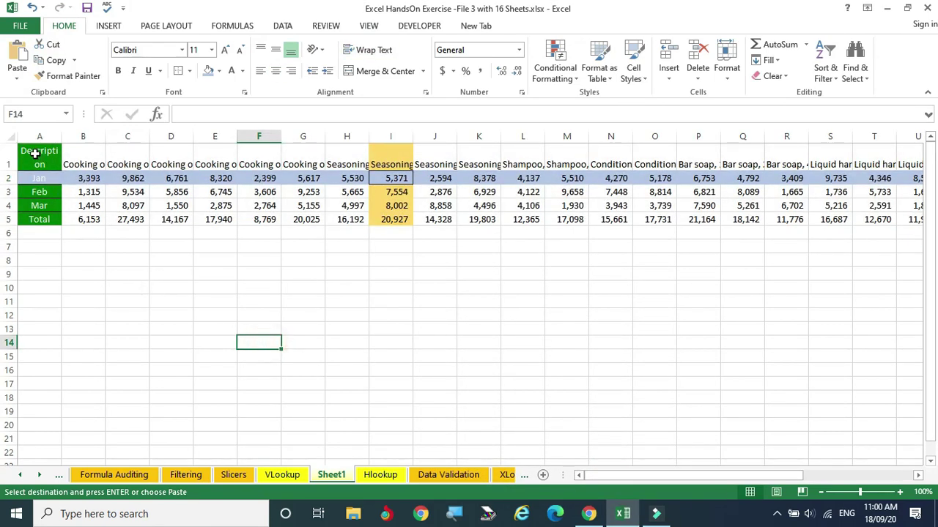
Compare the header row and data of the VLookup sheet's table with the transposed copy on Sheet1.
click(283, 474)
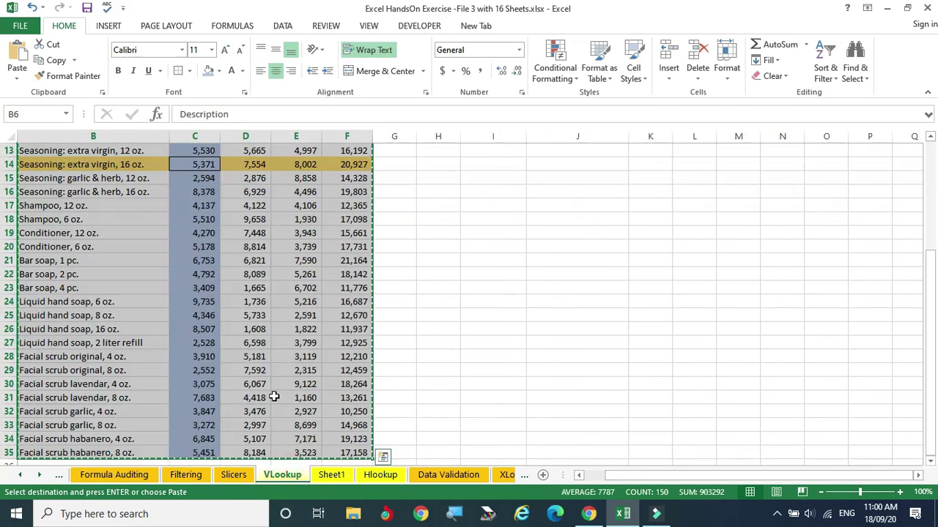
scroll(274, 396, up, 4)
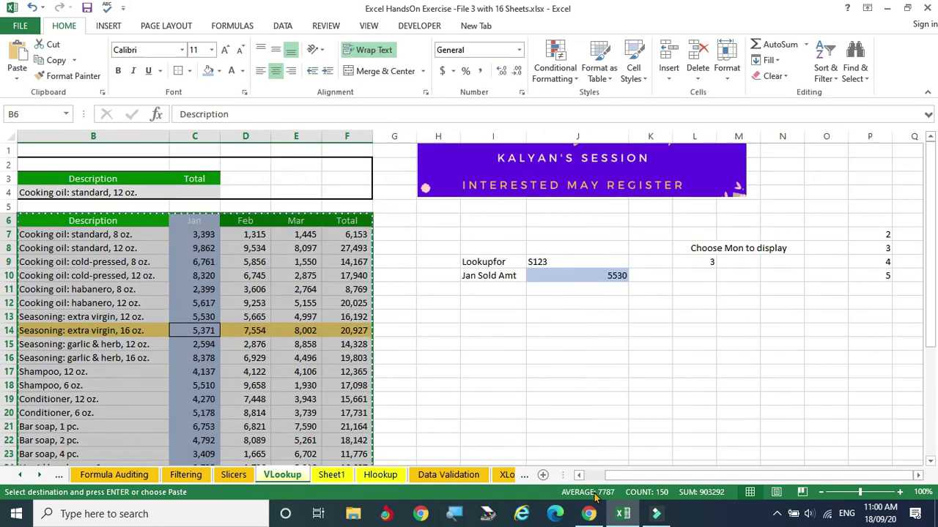
drag(649, 477, 591, 477)
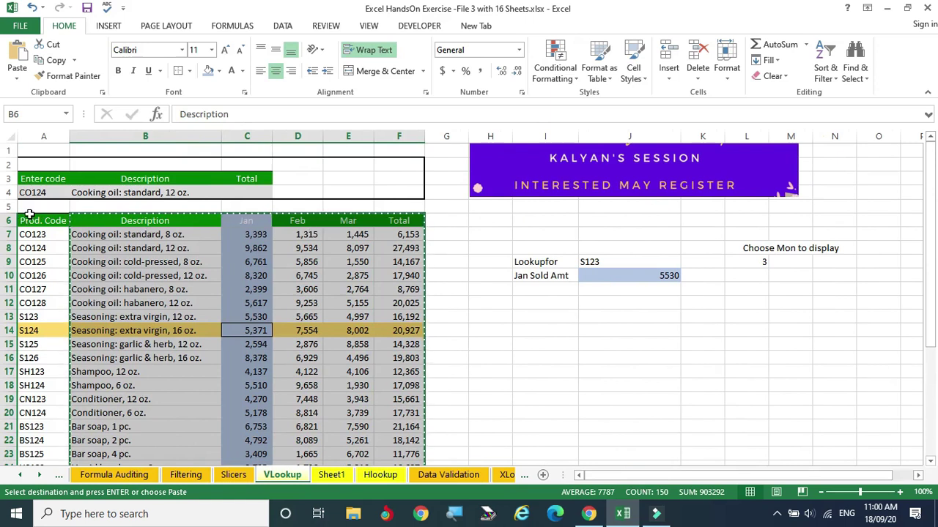
drag(125, 220, 400, 226)
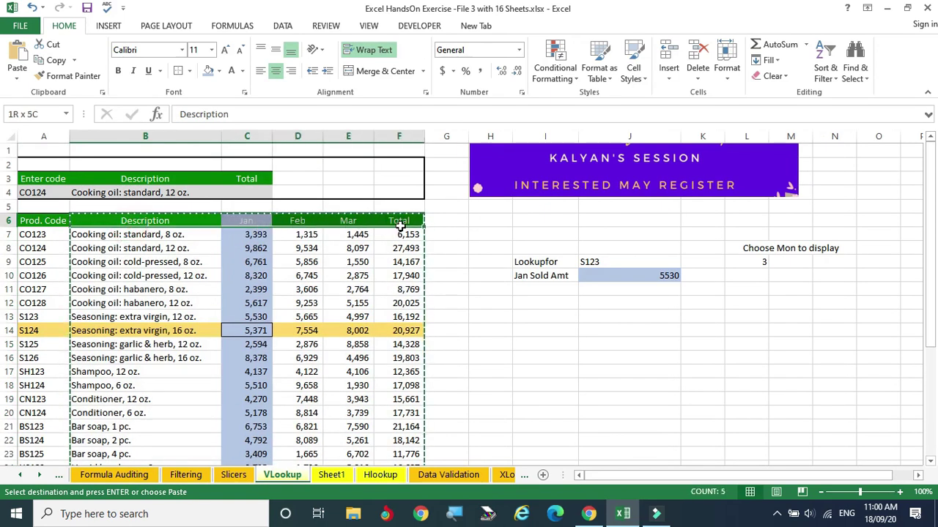
click(331, 475)
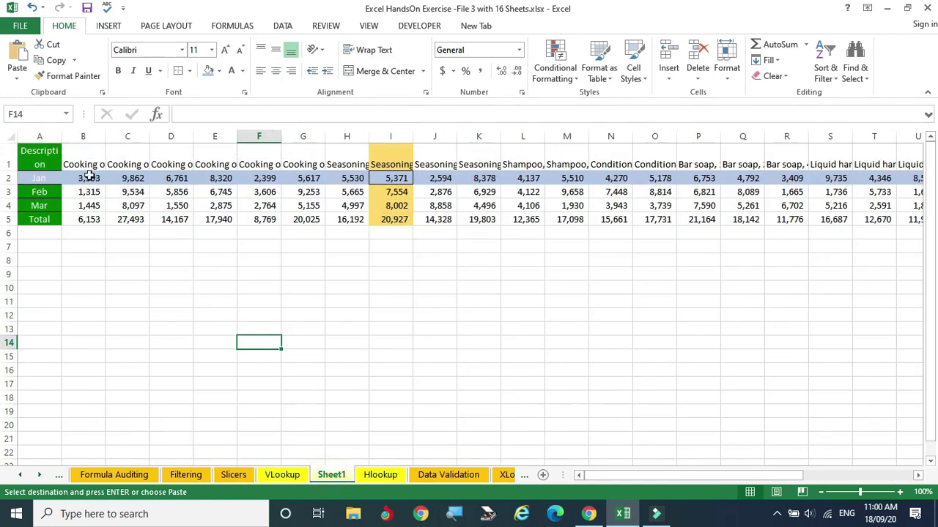
drag(42, 151, 39, 205)
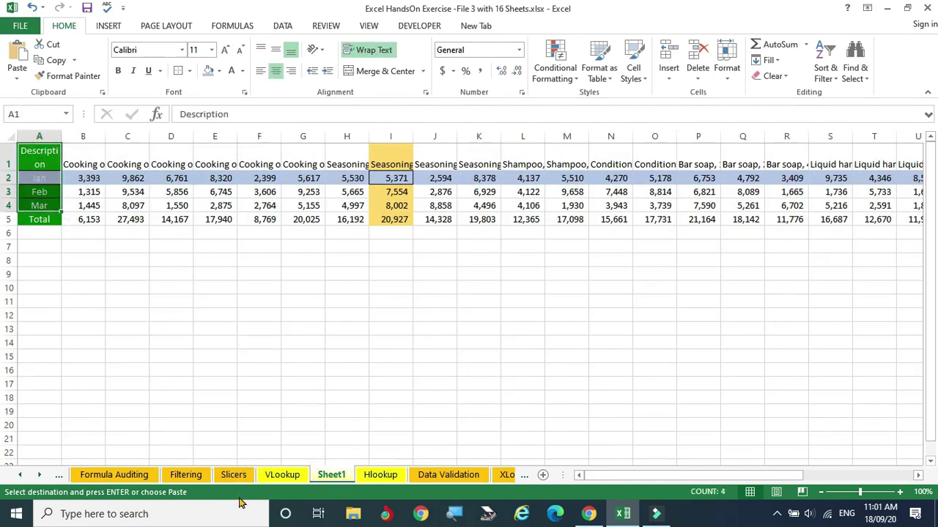
click(282, 475)
drag(124, 249, 346, 475)
click(346, 474)
drag(100, 178, 700, 219)
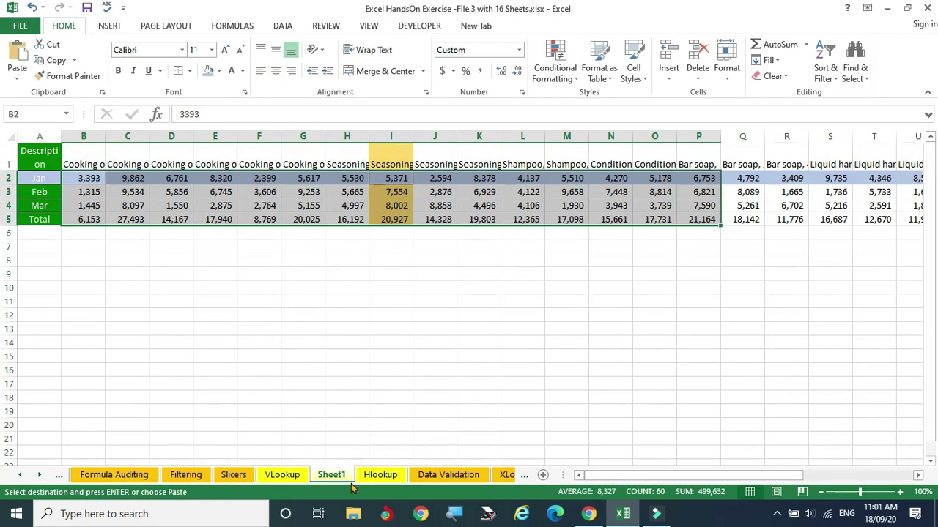
Compare the vertical product table on the VLookup sheet with the horizontal layout on the Hlookup sheet.
click(381, 474)
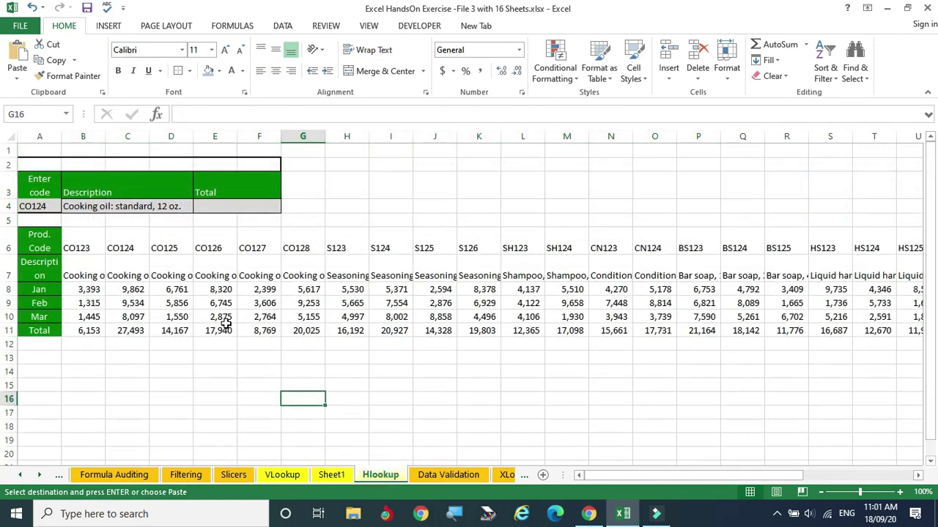
click(282, 475)
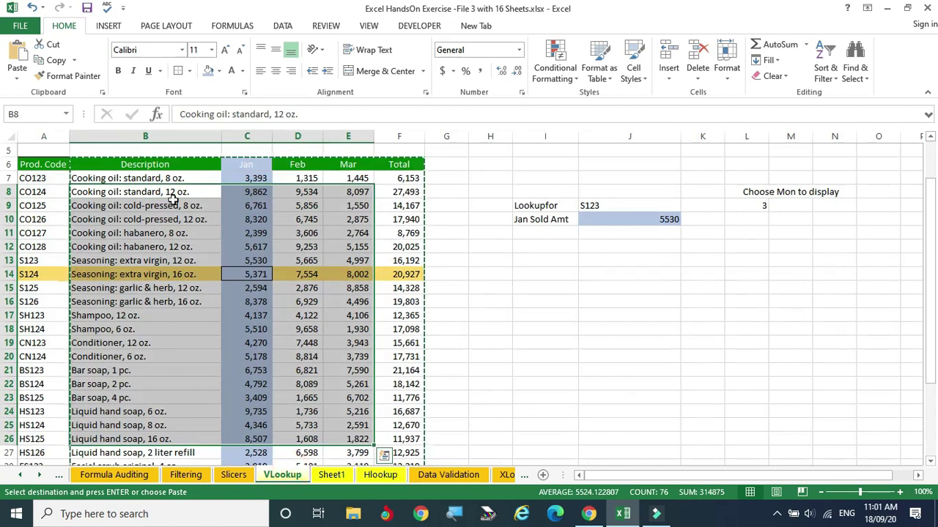
drag(29, 163, 296, 178)
scroll(296, 178, up, 2)
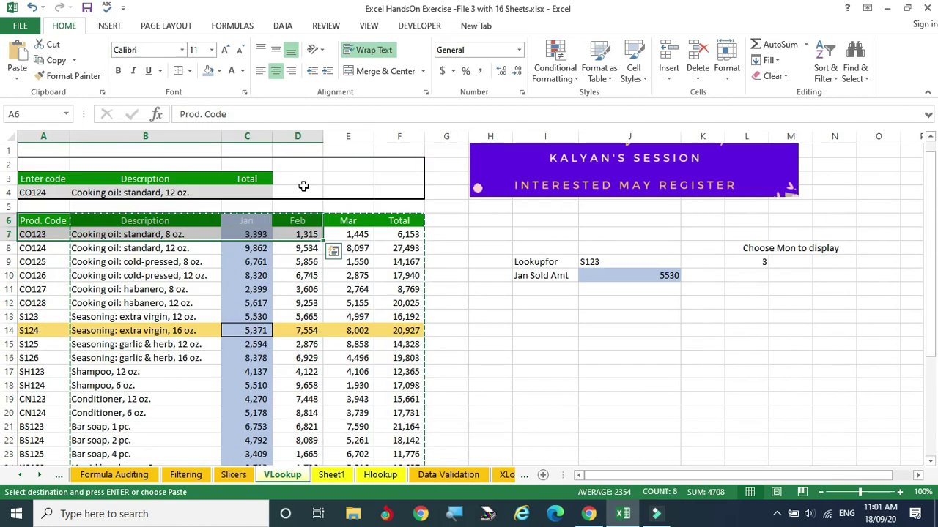
click(39, 146)
key(ctrl+a)
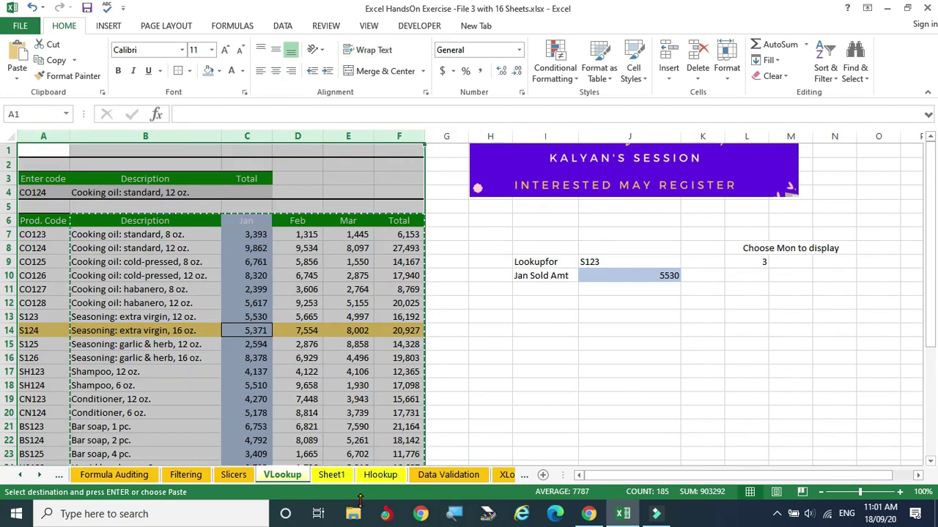
click(380, 474)
click(529, 163)
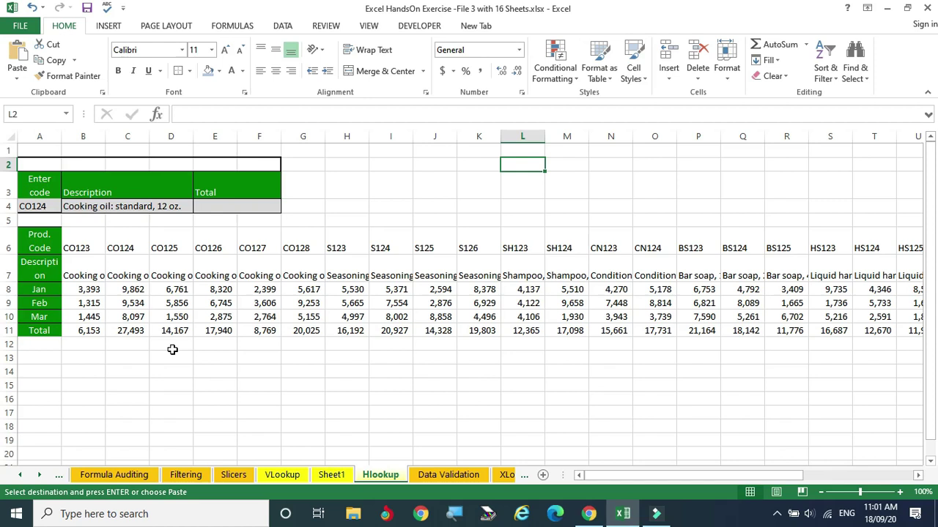
click(282, 475)
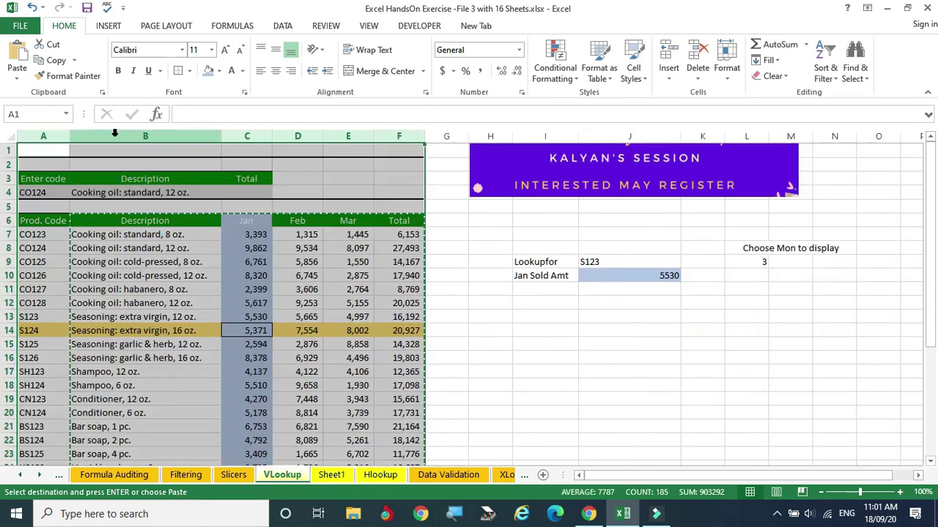
click(129, 250)
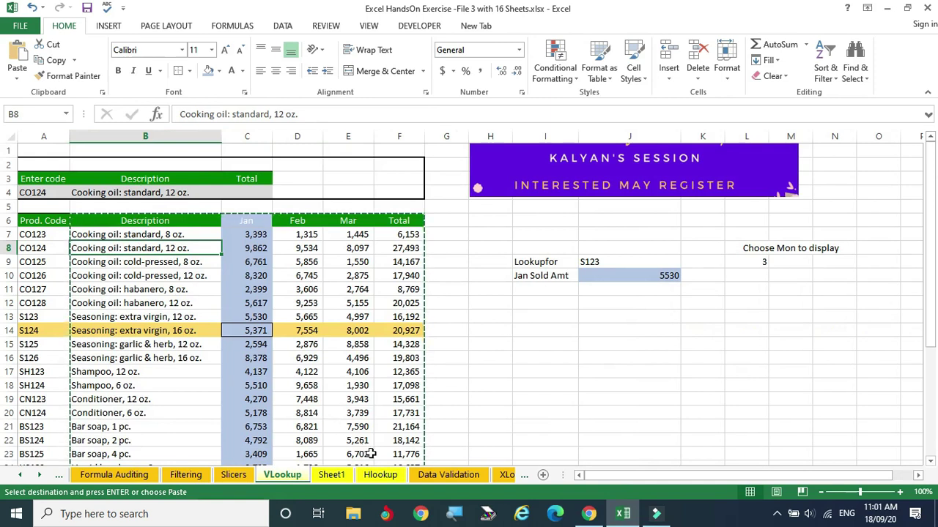
click(380, 475)
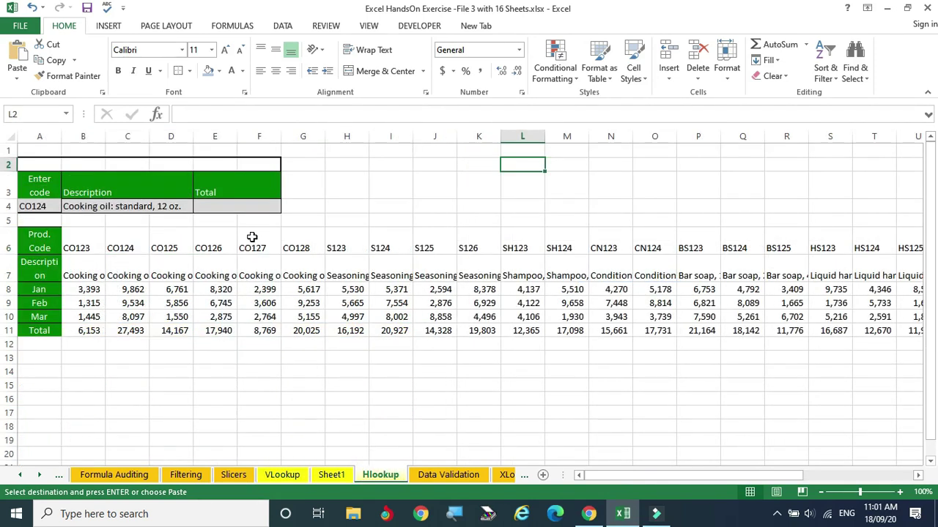
click(341, 375)
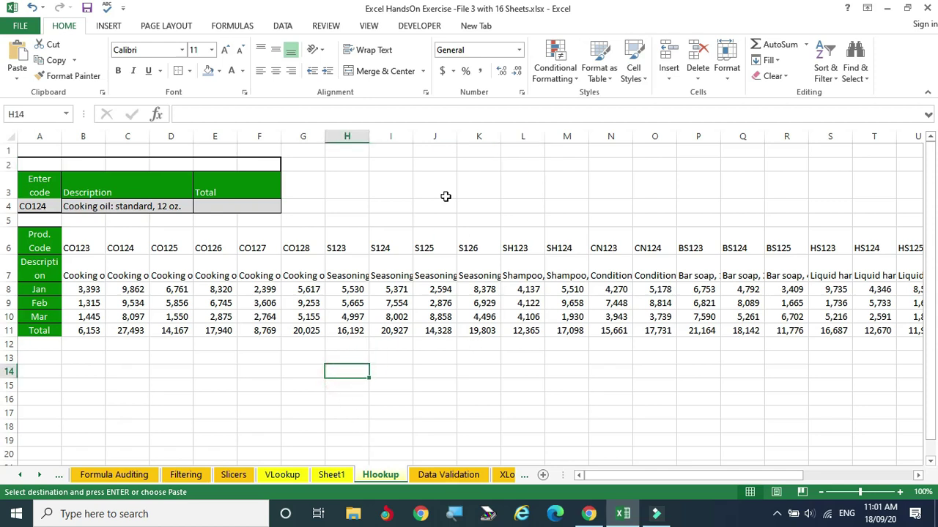
Start an HLOOKUP formula in J3 with the entered product code in A4 as the lookup value.
click(428, 176)
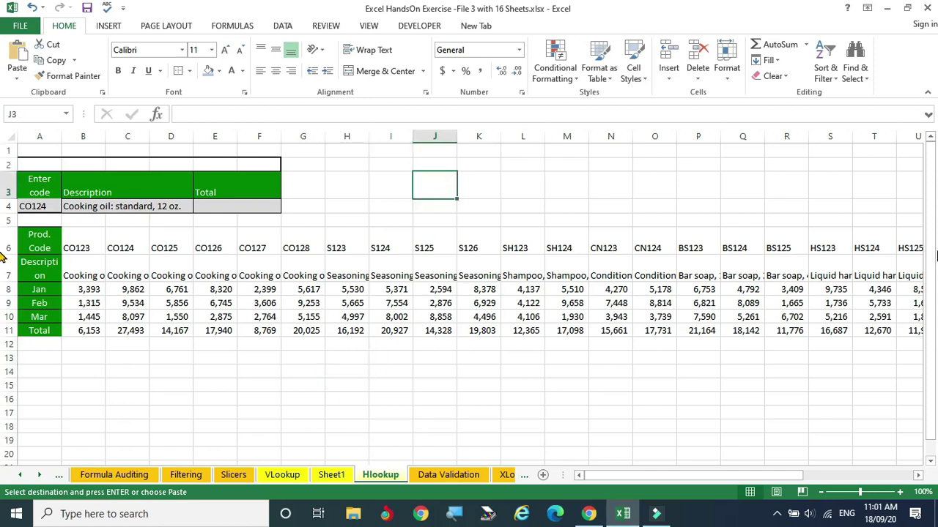
text(=)
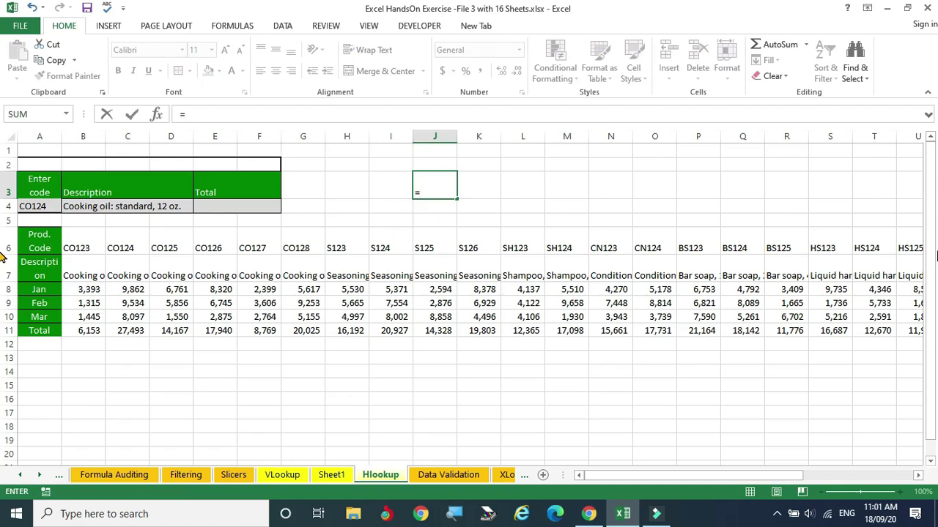
text(hloo)
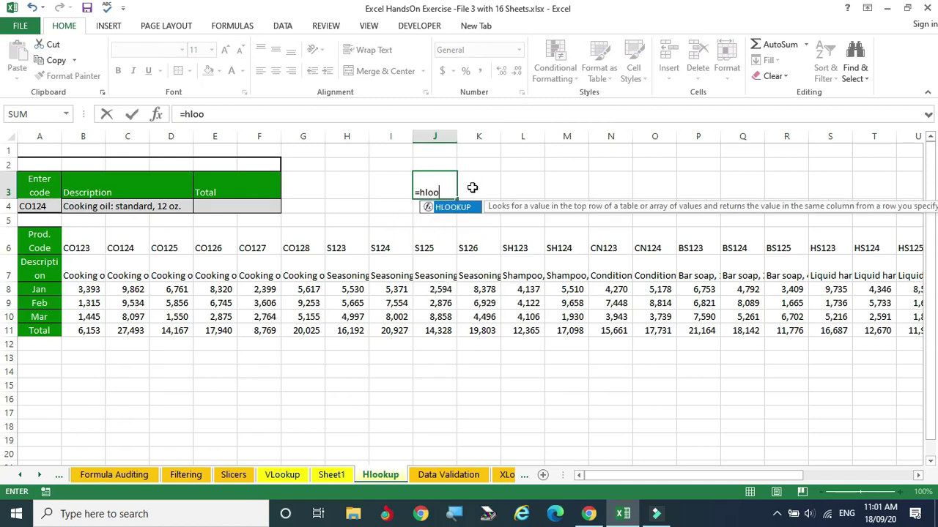
double_click(445, 208)
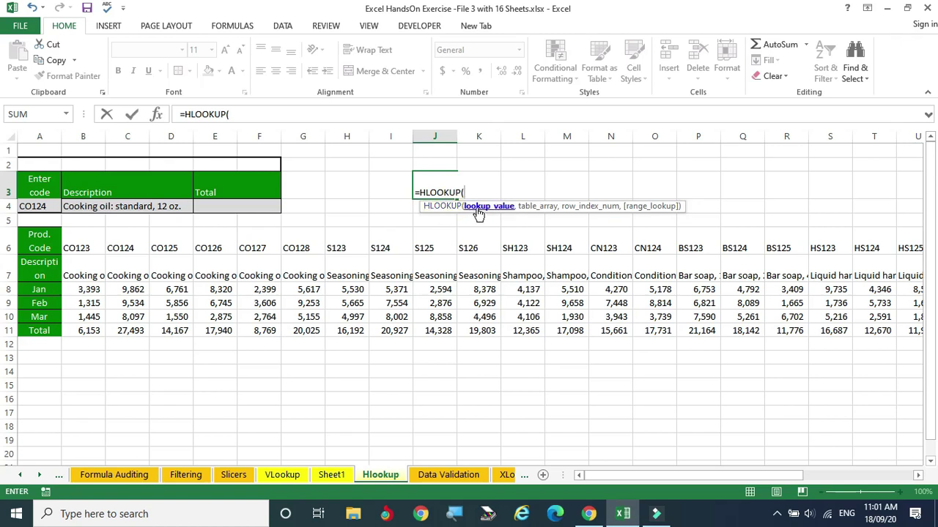
click(33, 206)
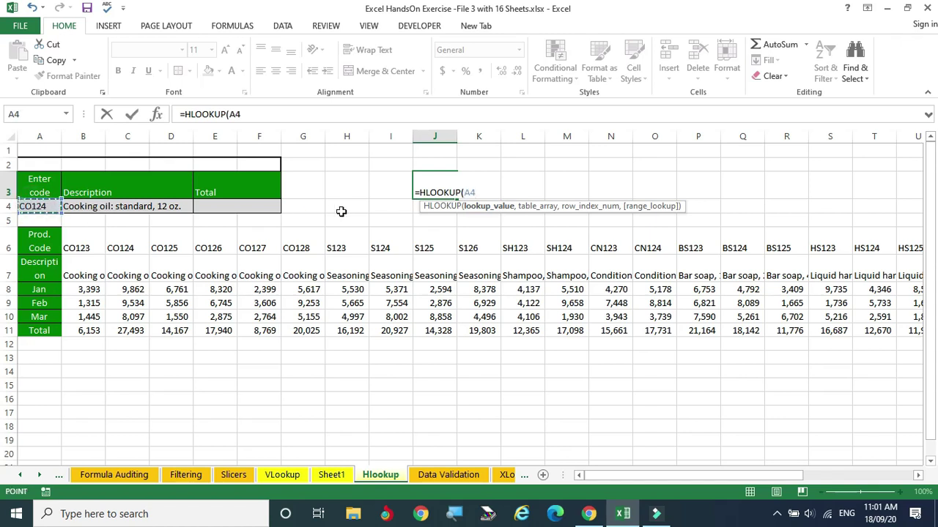
text(,)
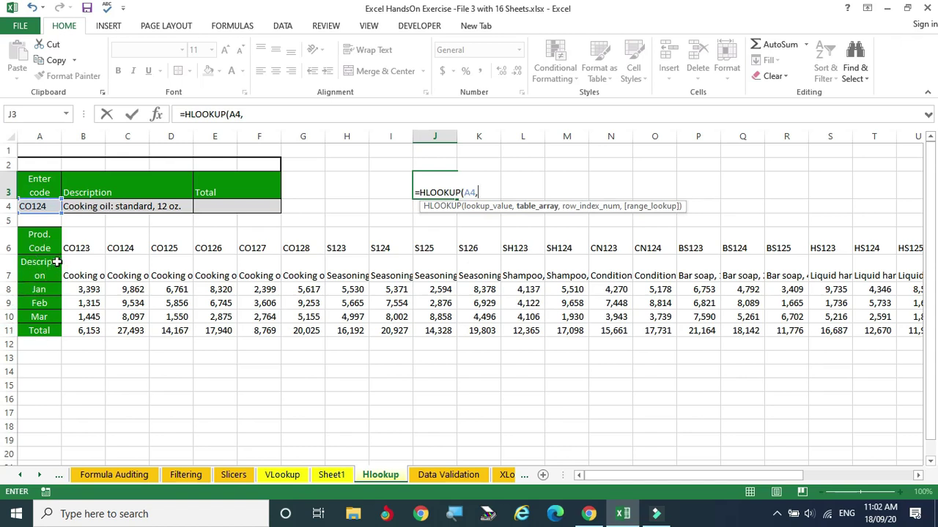
Complete the HLOOKUP formula with table array B6:AD11, row index 6 and 0 for an exact match.
click(80, 246)
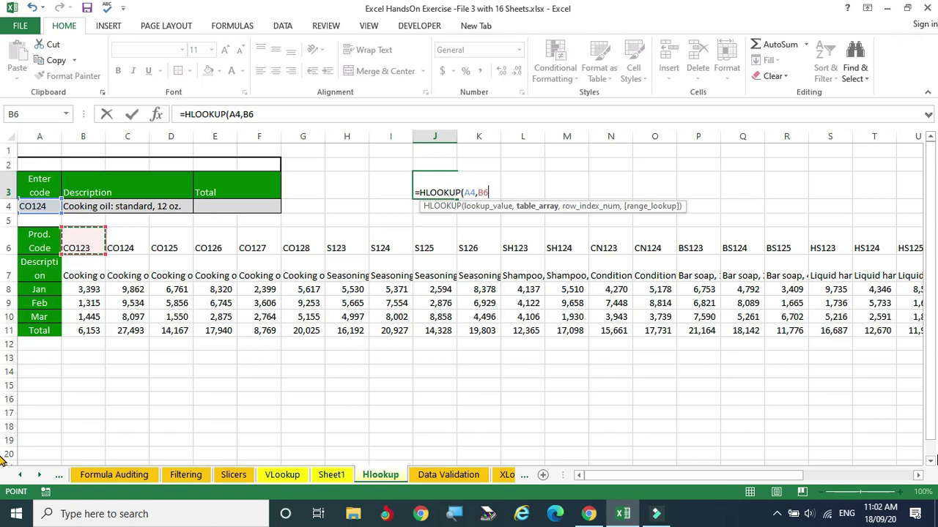
key(ctrl+shift+Down)
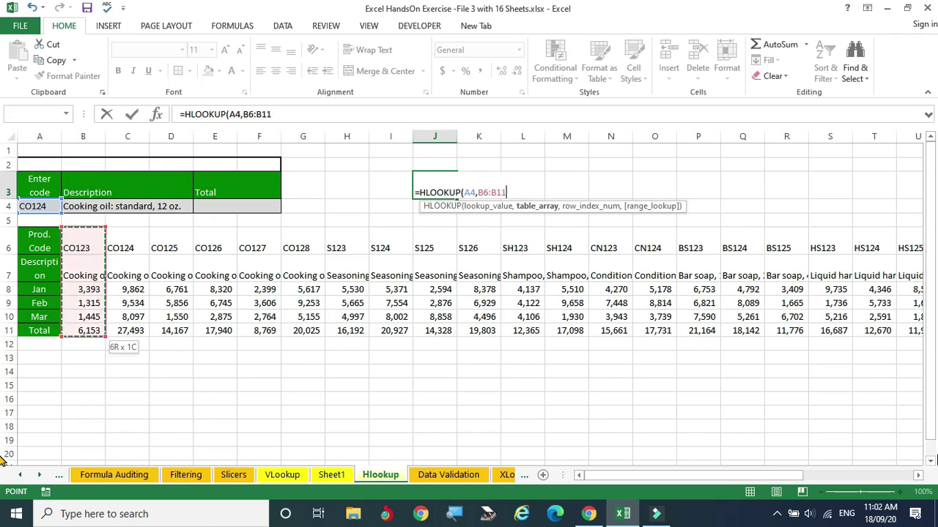
key(ctrl+shift+Right)
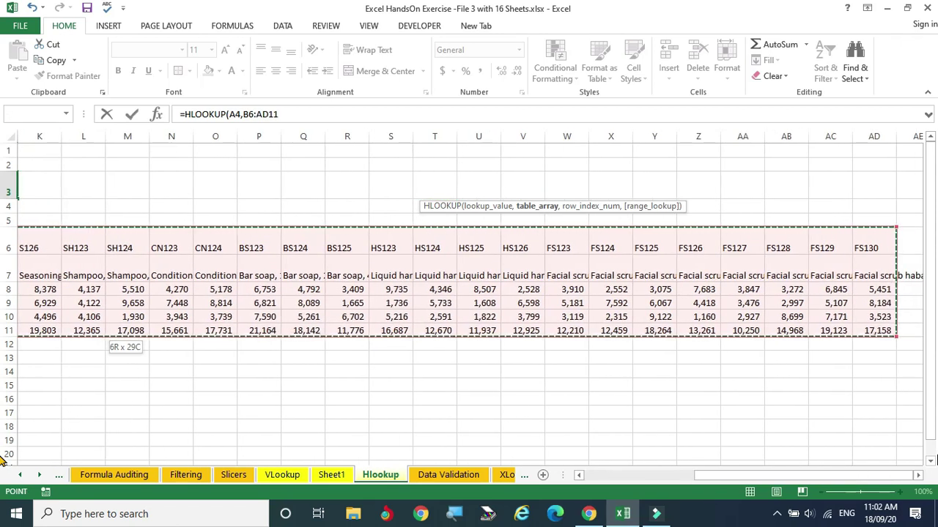
text(,)
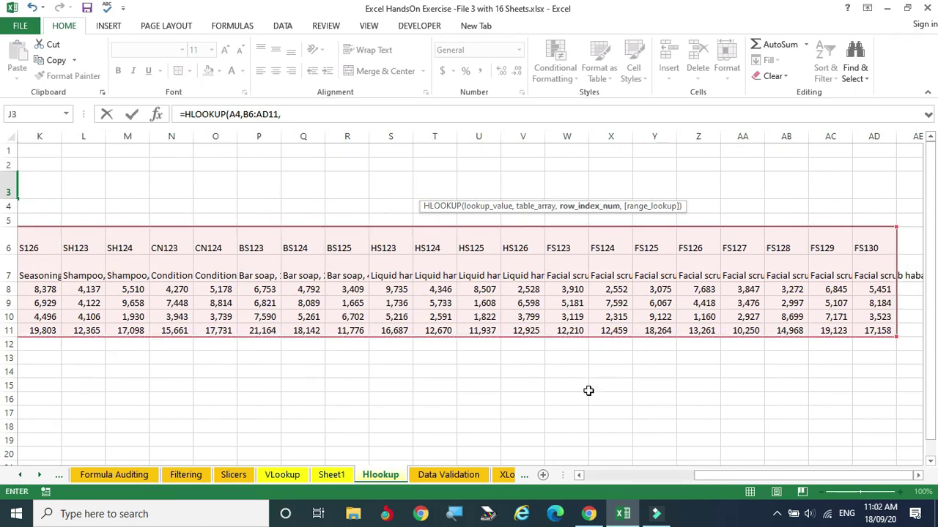
click(592, 477)
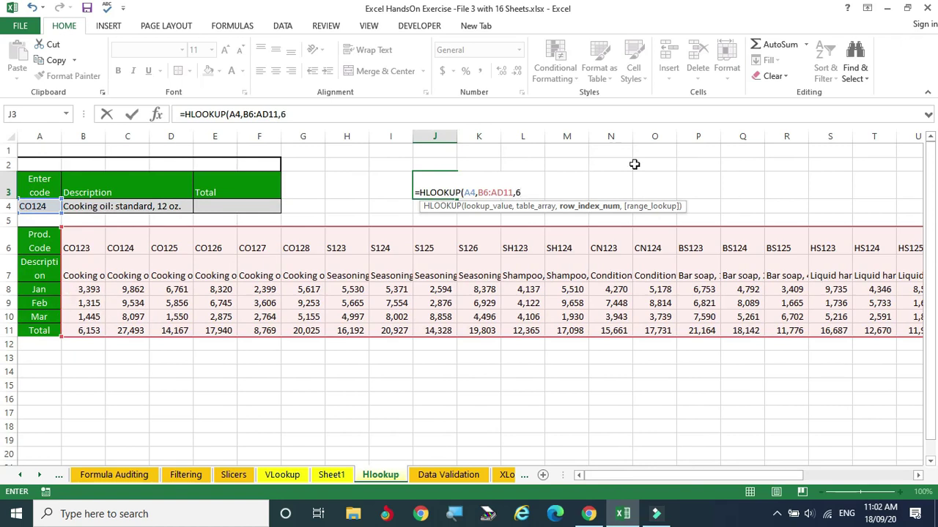
text(,)
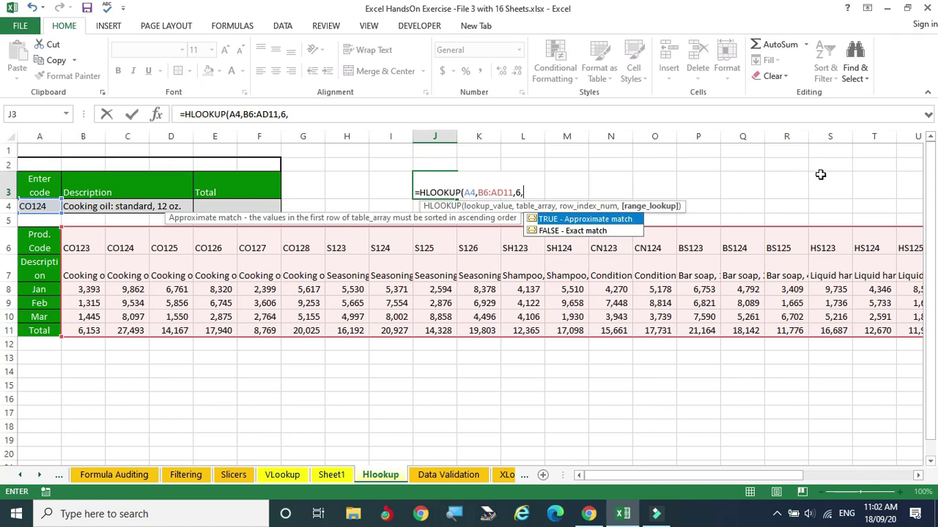
text(0))
key(Return)
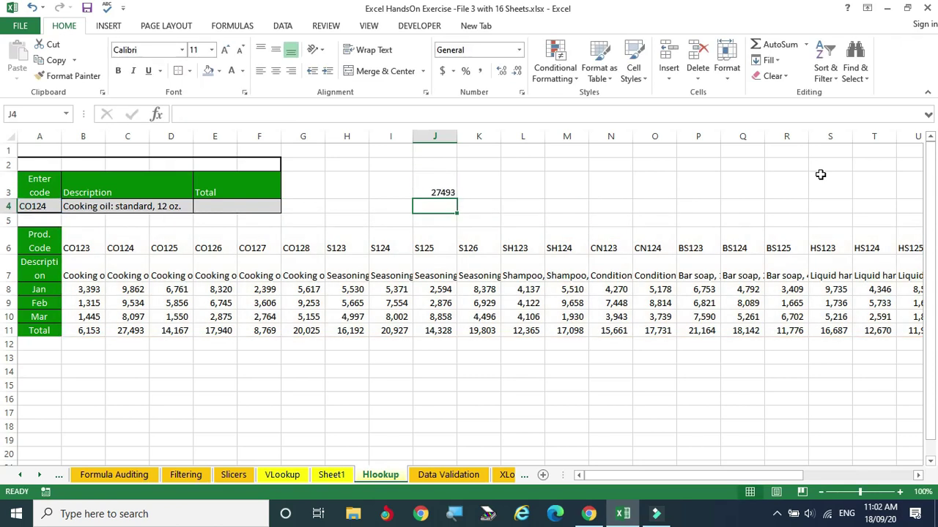
Check the HLOOKUP result in J3 against product CO124's Total in the horizontal table and review the product code row.
click(433, 192)
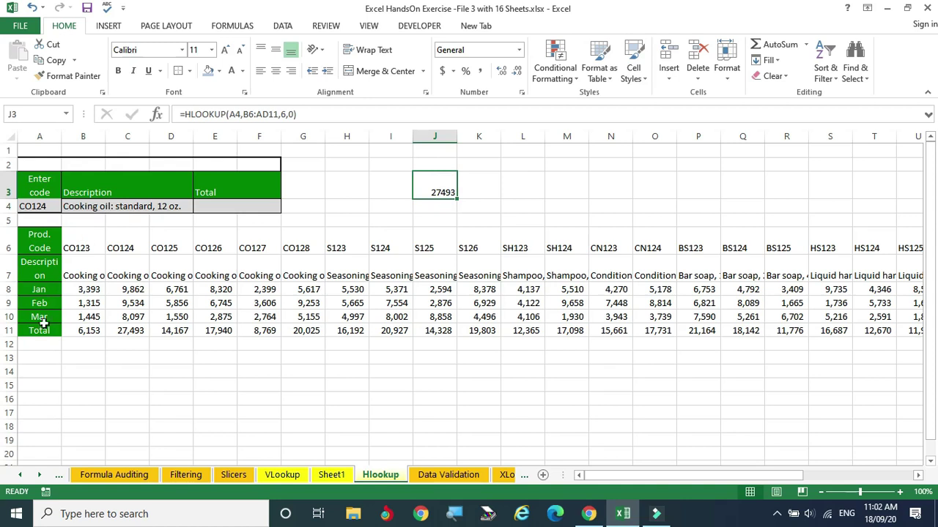
click(128, 243)
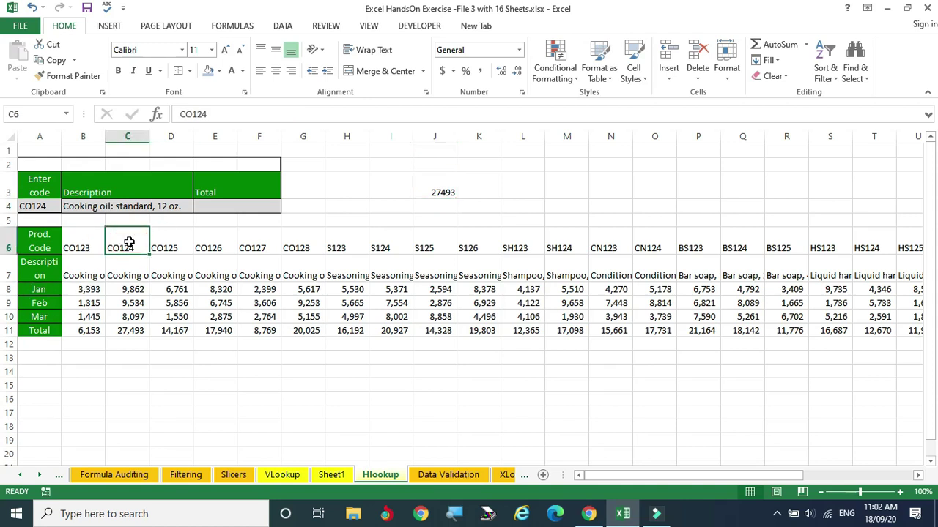
click(131, 331)
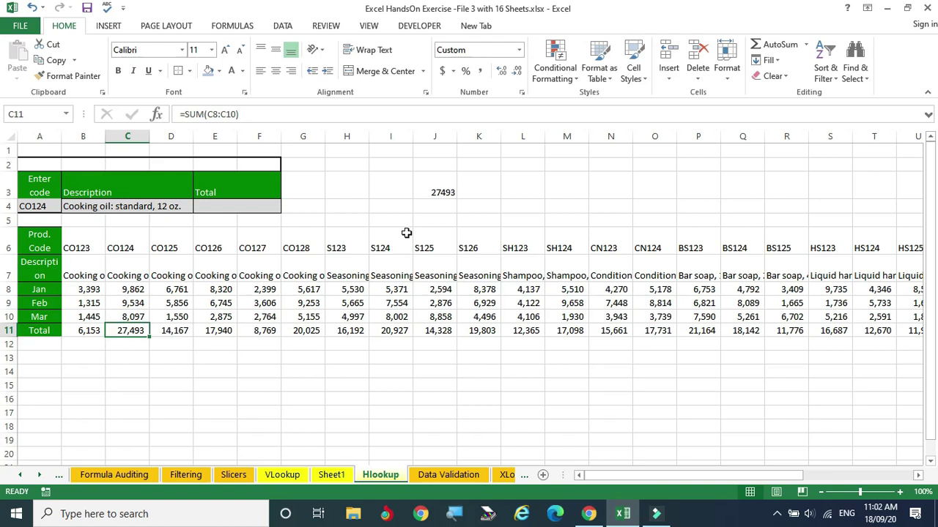
click(433, 191)
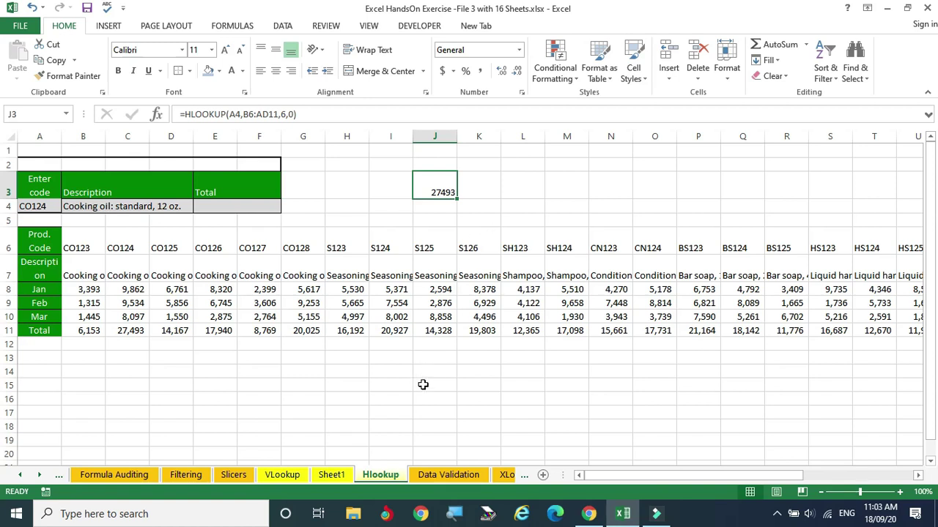
drag(83, 248, 215, 247)
drag(601, 475, 644, 474)
Go to the MATCH sheet and examine the Product Names list in B9:B14.
click(523, 476)
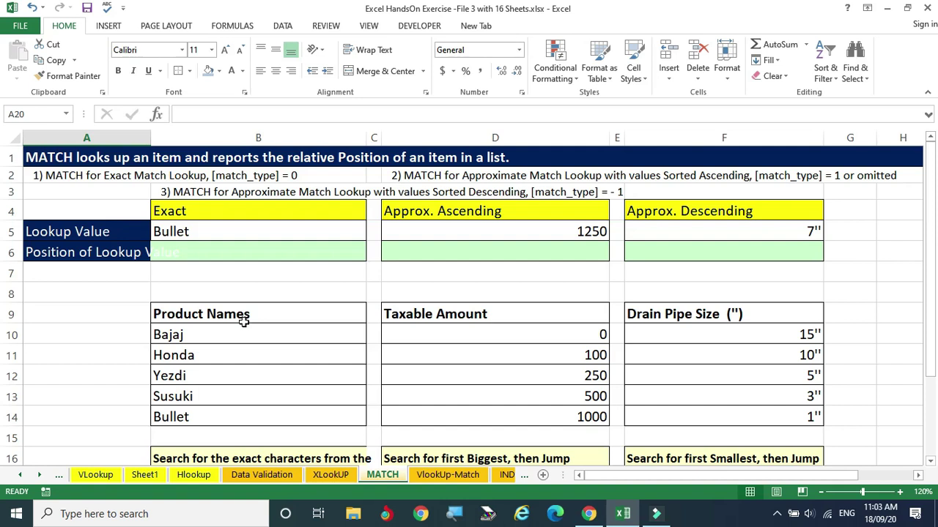
drag(244, 322, 244, 395)
drag(241, 419, 242, 418)
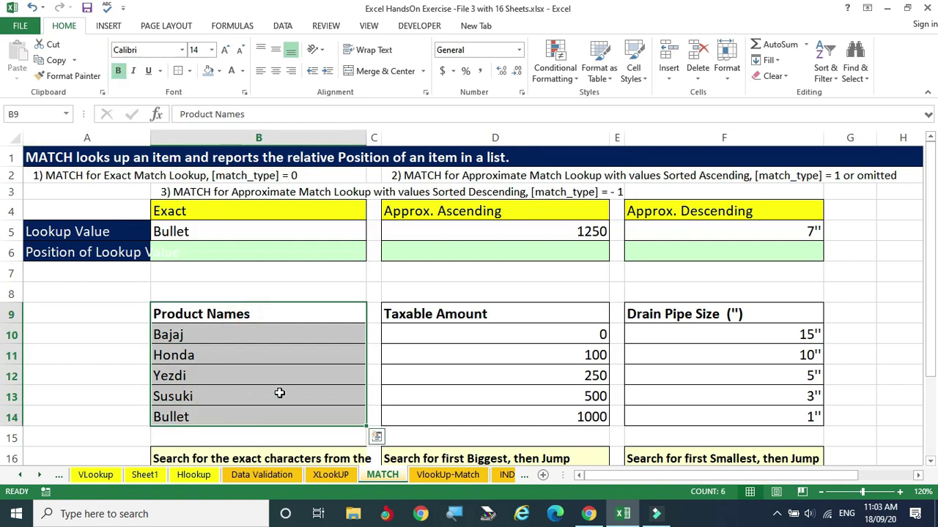
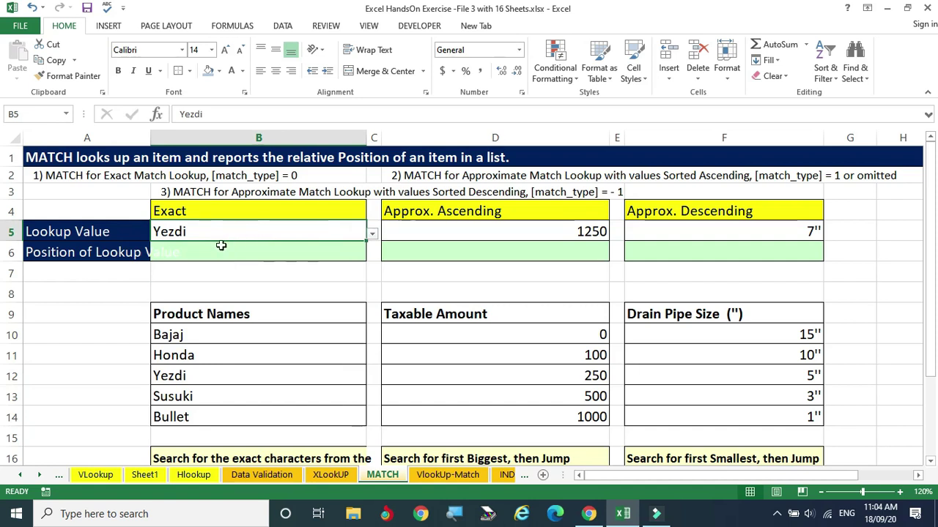
Enter the formula =MATCH(B5,B10:B140) in B6, the position cell under the Exact lookup value.
click(211, 250)
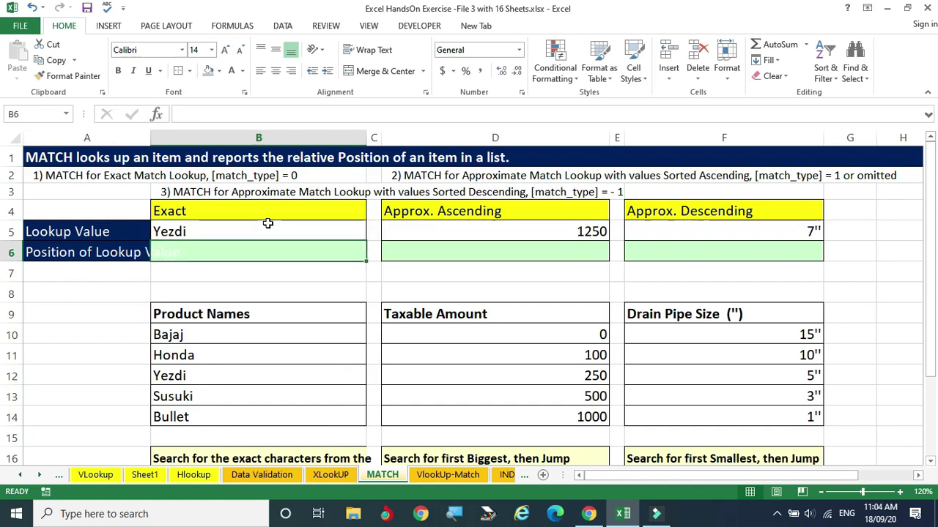
text(=)
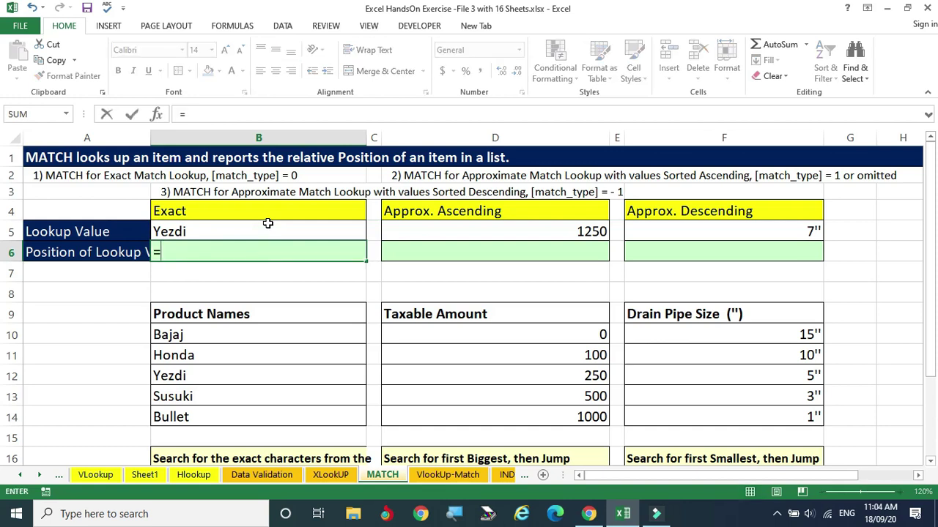
text(match)
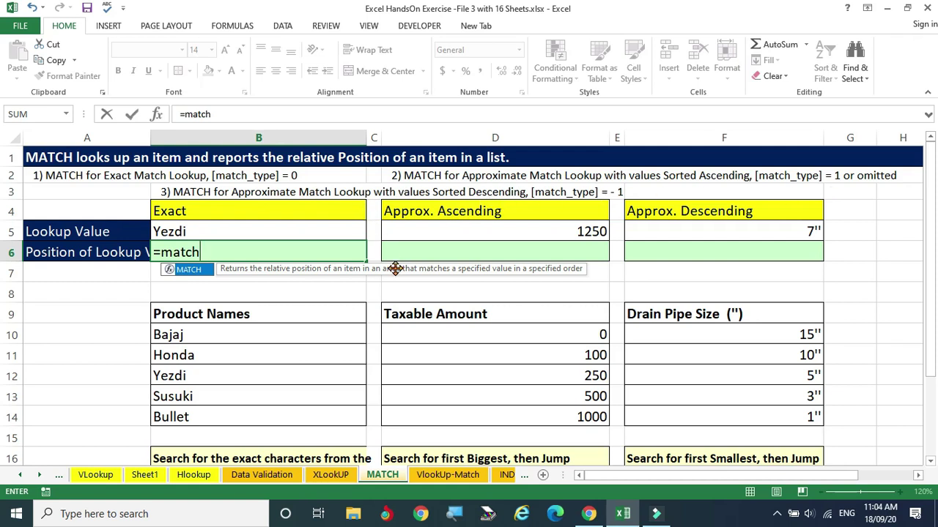
double_click(192, 272)
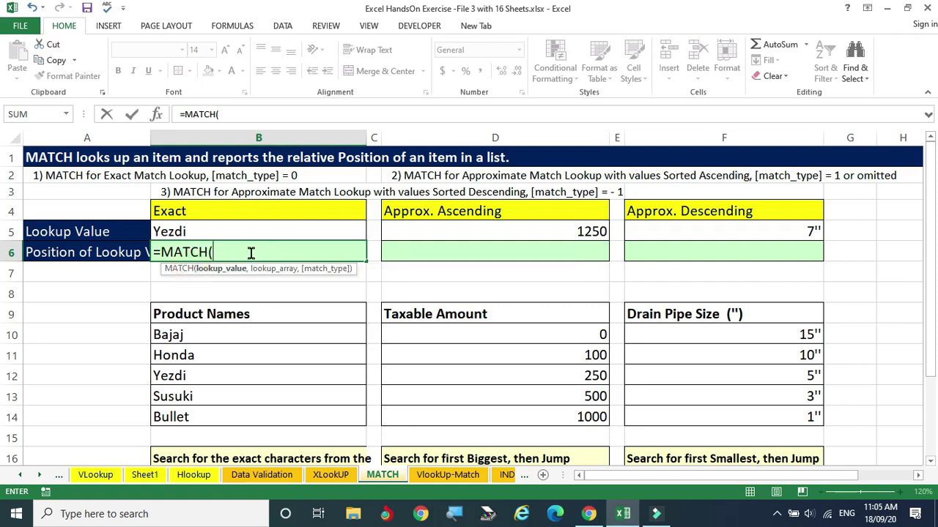
click(173, 230)
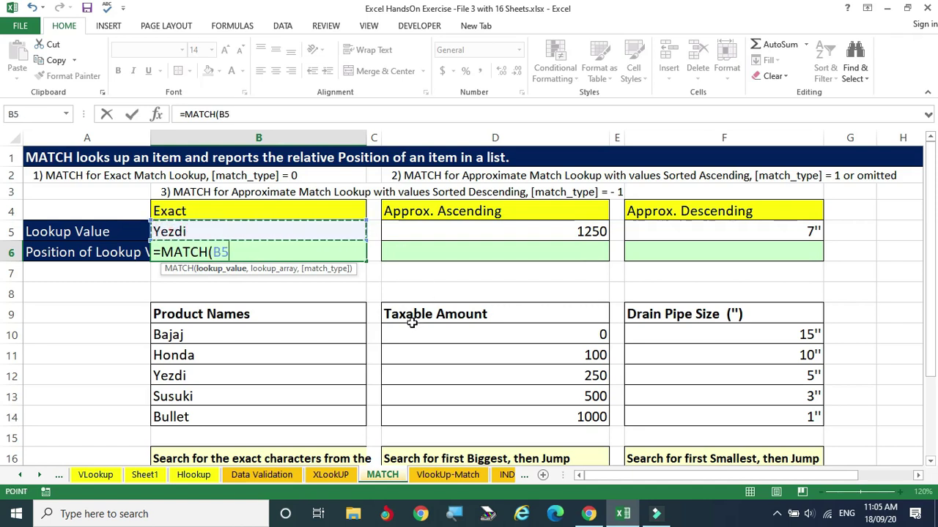
text(,)
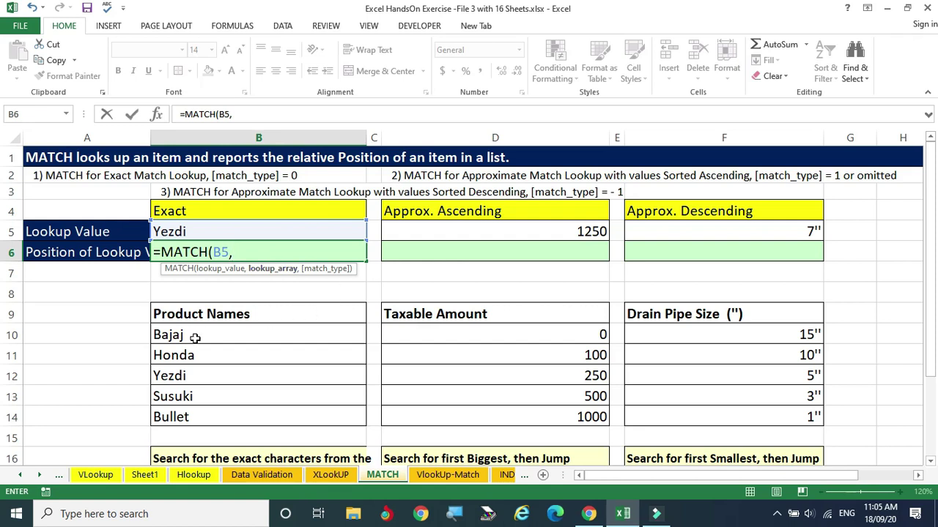
drag(203, 335, 201, 416)
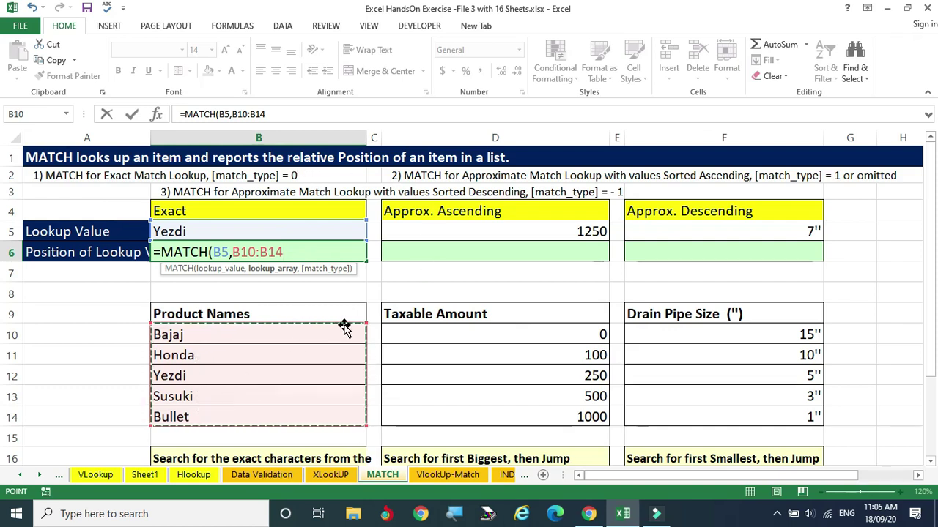
text(0)
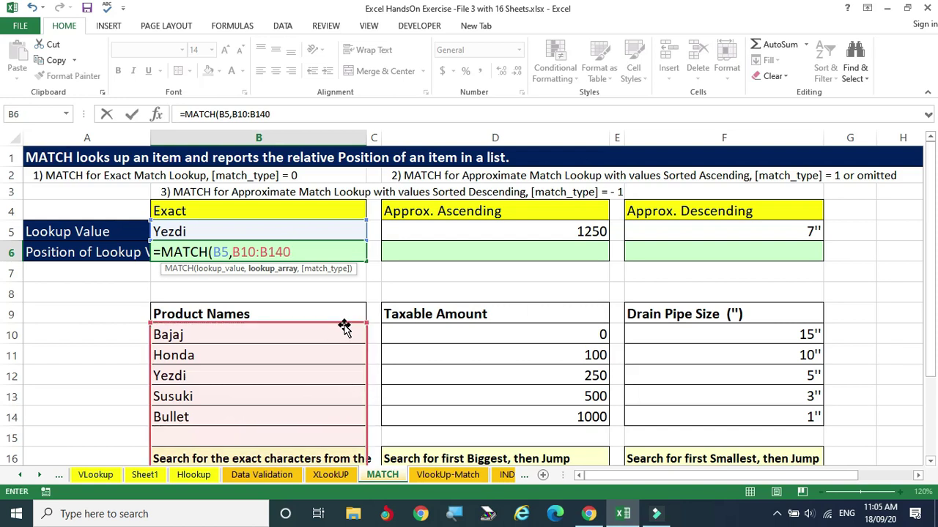
key(Return)
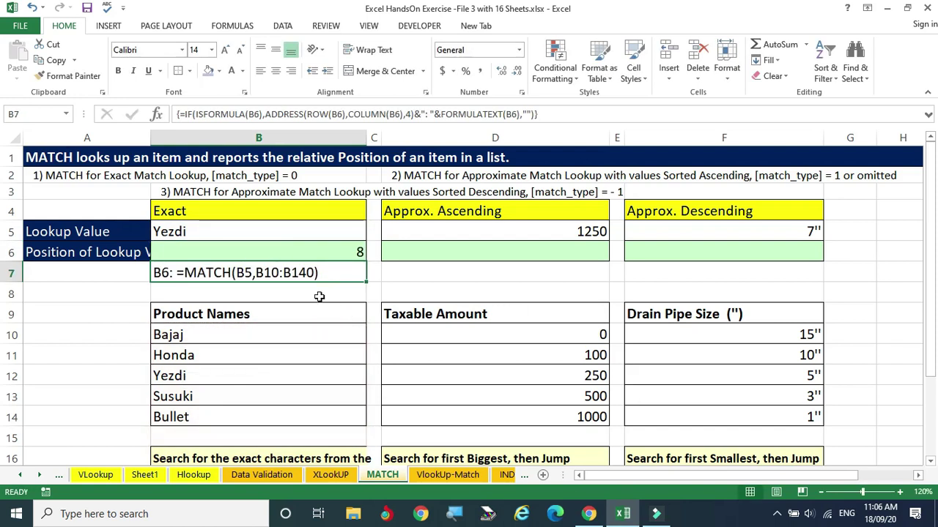
Correct the formula in B6 to =MATCH(B5,B10:B14,0) so it matches exactly within the product names.
click(355, 254)
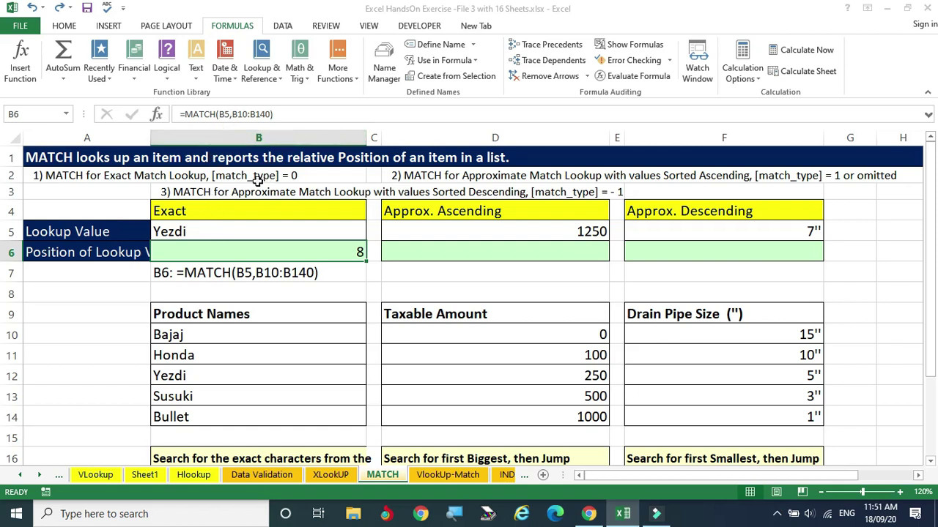
drag(224, 334, 220, 416)
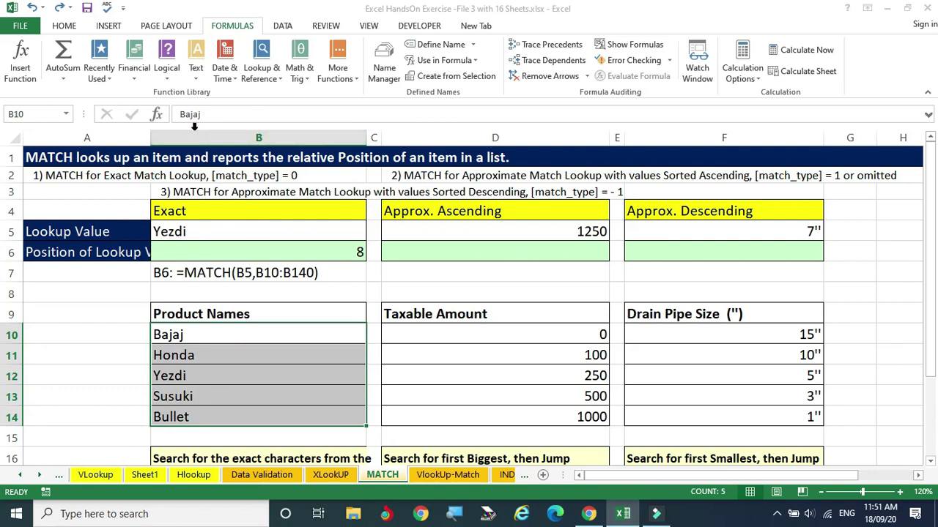
click(237, 259)
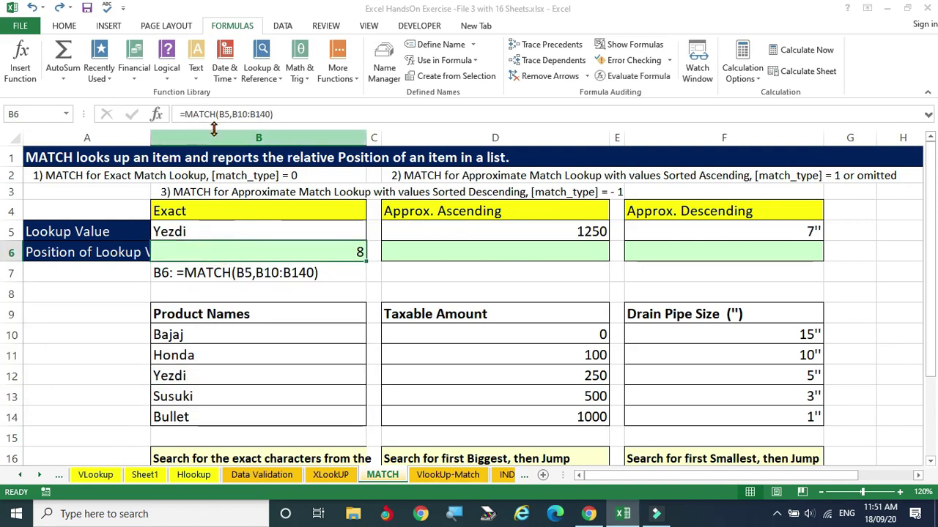
click(264, 115)
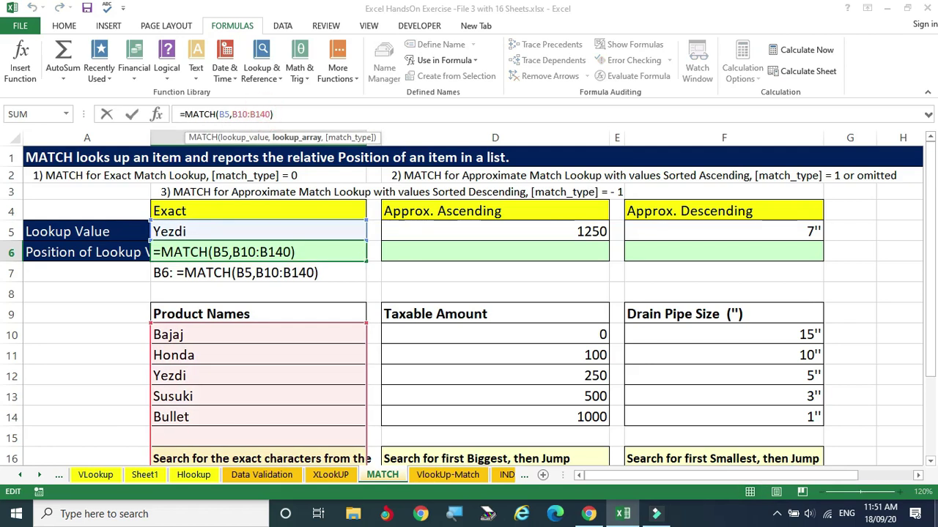
text(,)
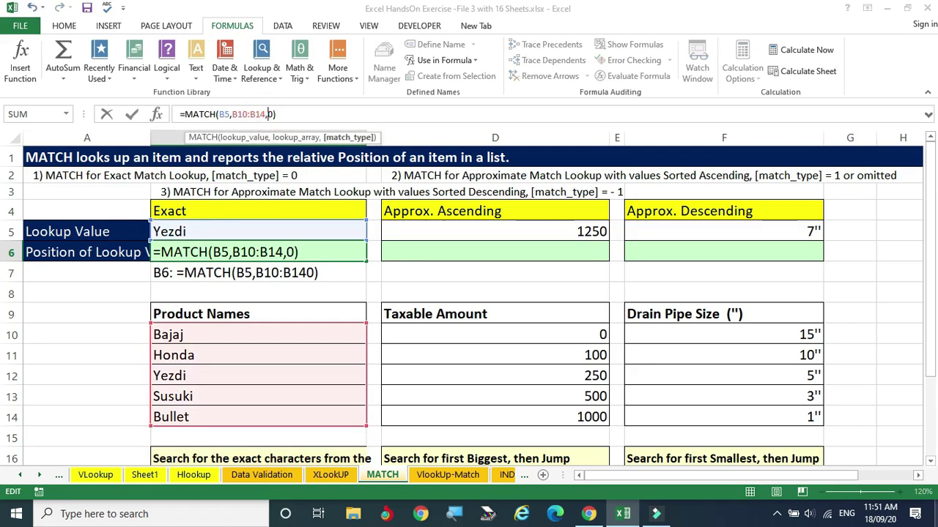
key(Return)
click(312, 251)
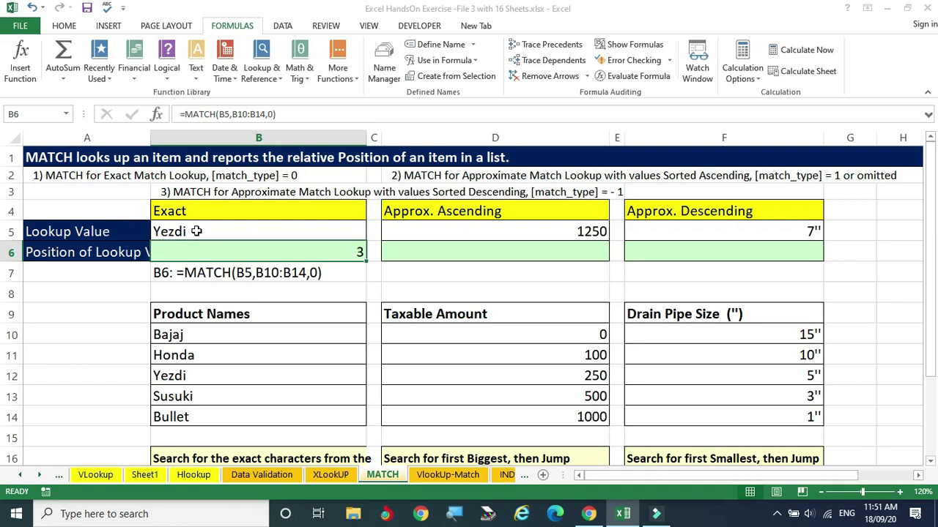
Check the exact-match position in B6 against the Product Names list, and review the Taxable Amount list D10:D14 and its lookup value in D5.
click(194, 335)
click(193, 355)
click(194, 375)
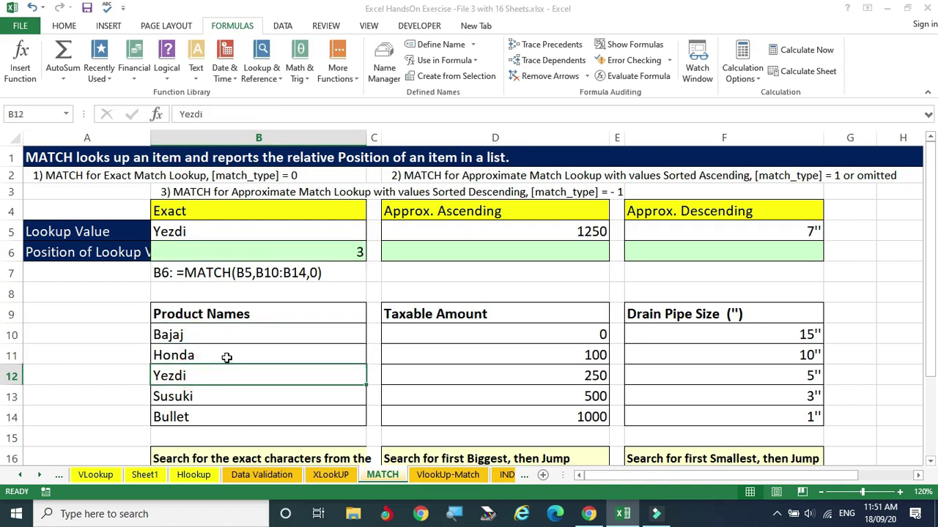
click(315, 255)
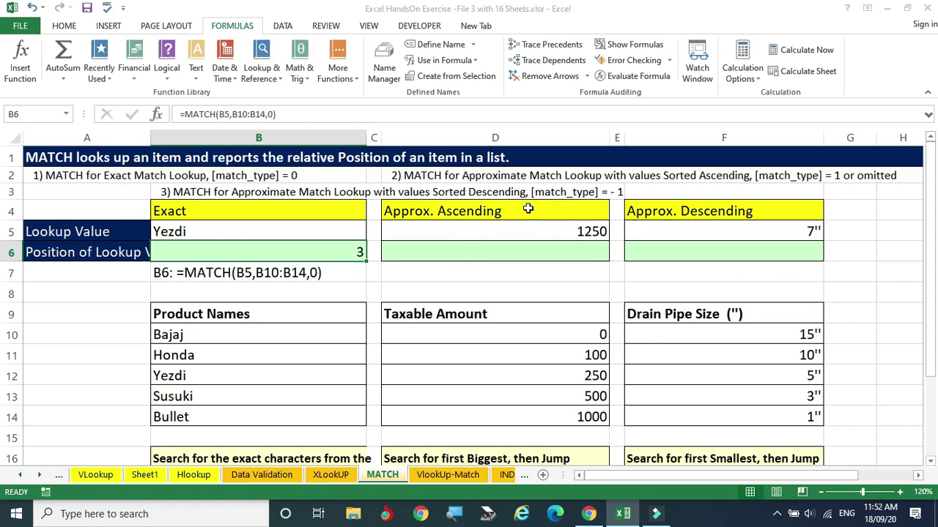
drag(540, 335, 541, 417)
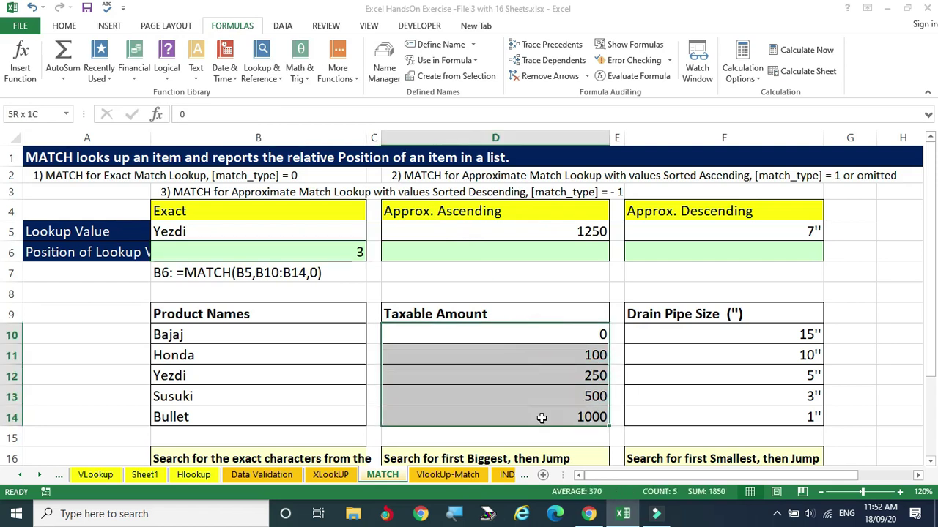
drag(554, 331, 554, 410)
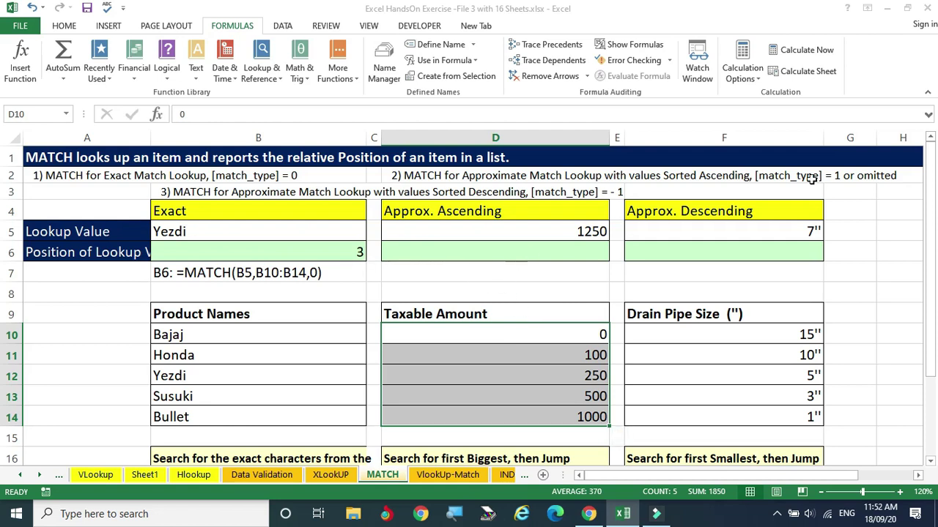
click(505, 232)
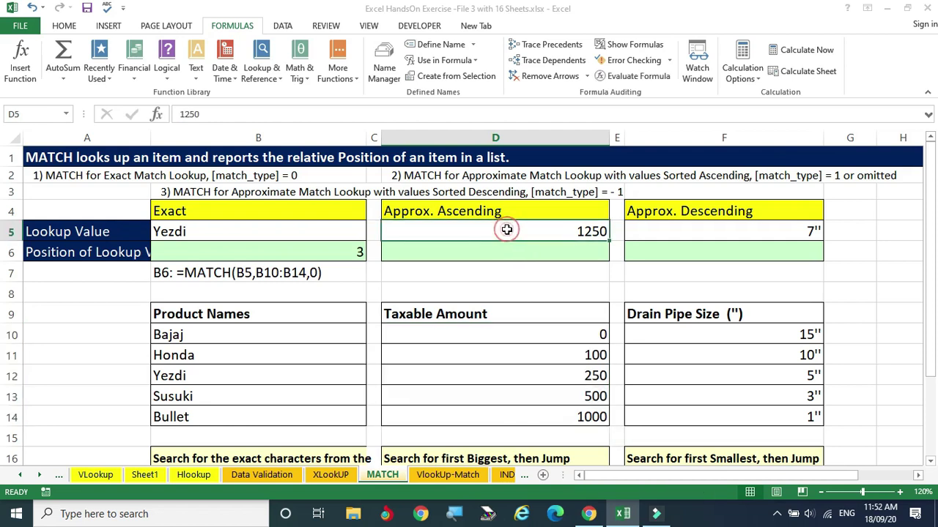
click(527, 430)
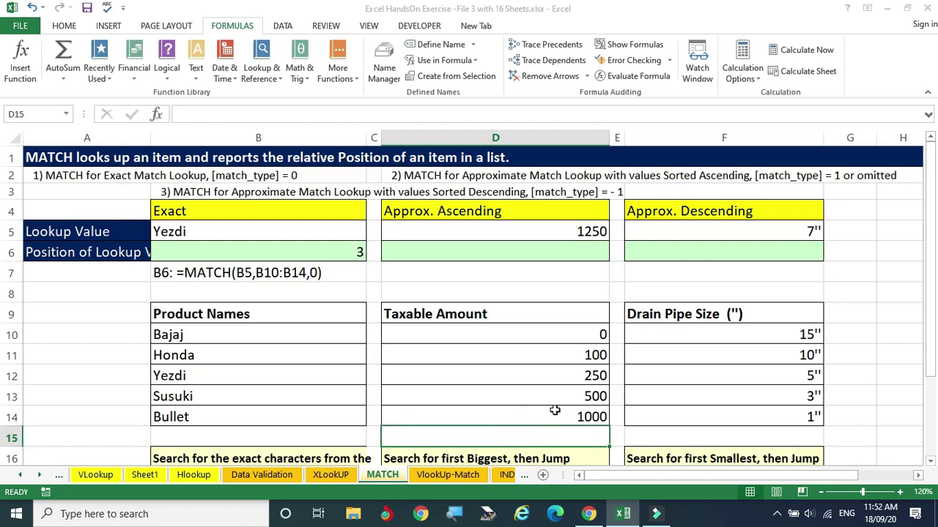
Enter the formula =MATCH(D5,D10:D14,1) in D6, the position cell under the Approx. Ascending lookup value.
click(455, 255)
text(=match)
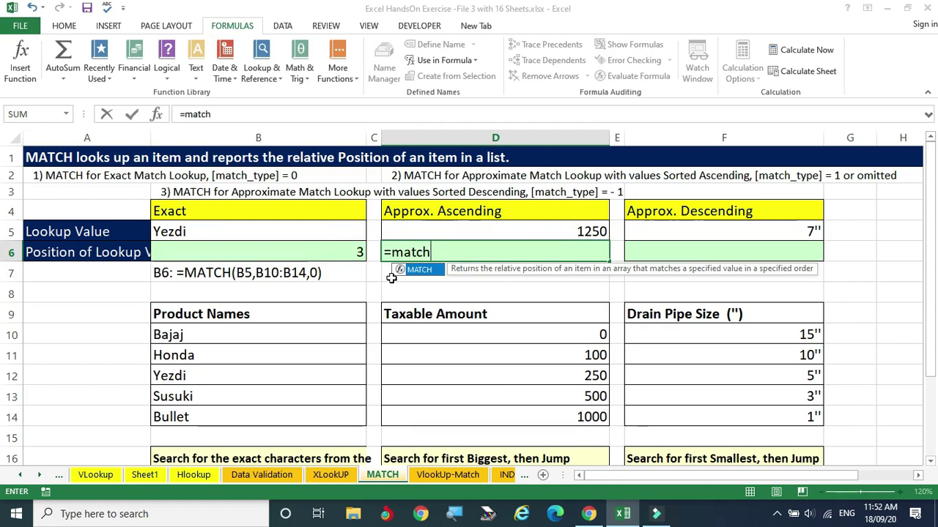
double_click(421, 269)
click(545, 231)
text(,)
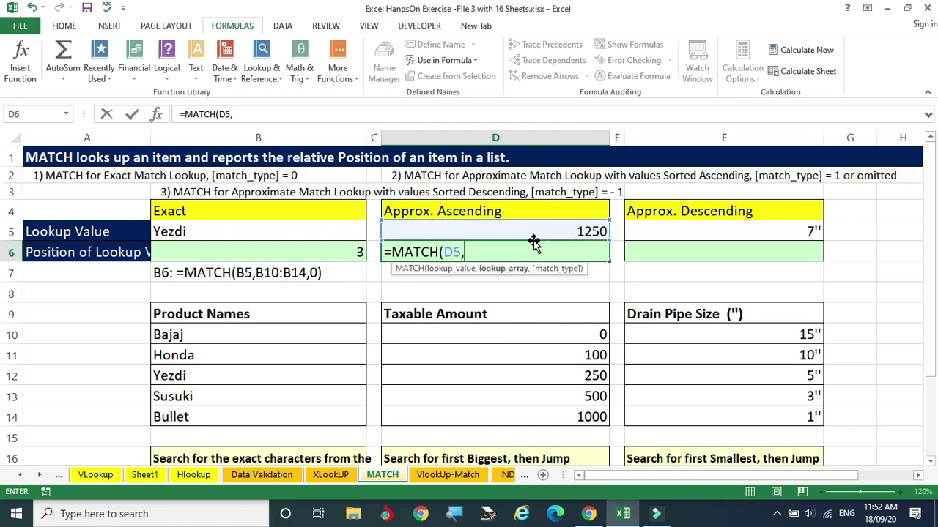
drag(524, 334, 529, 413)
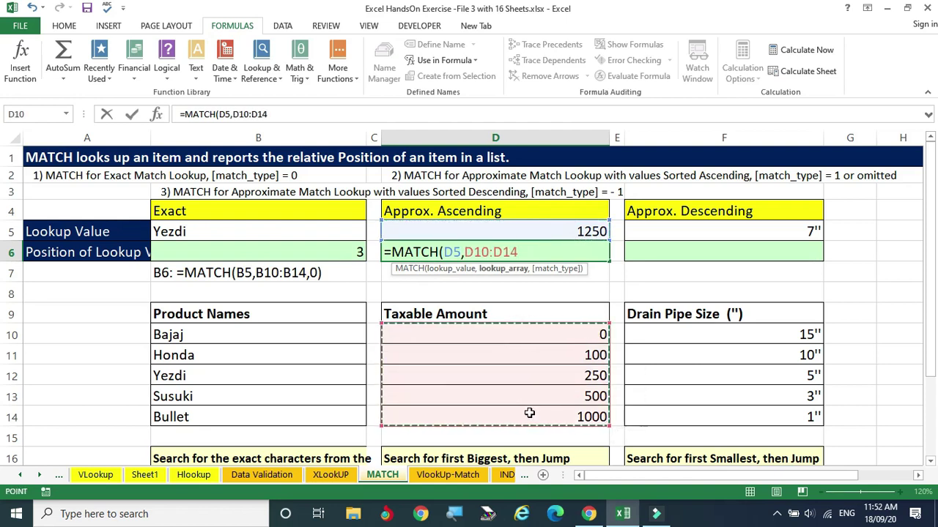
text(,1)
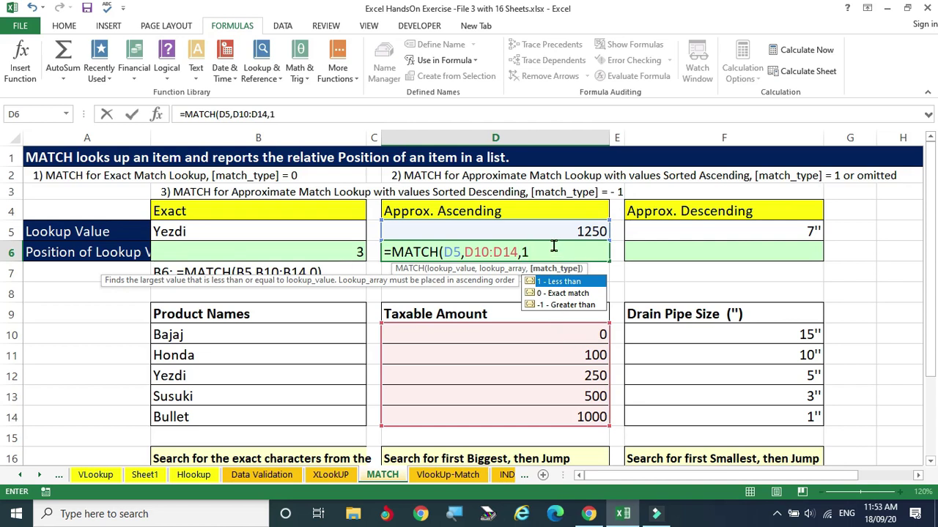
text())
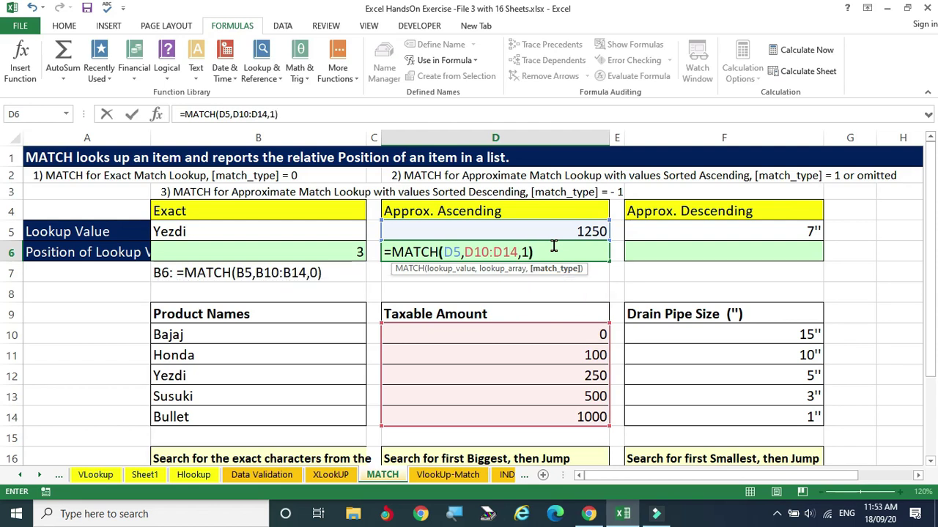
key(Return)
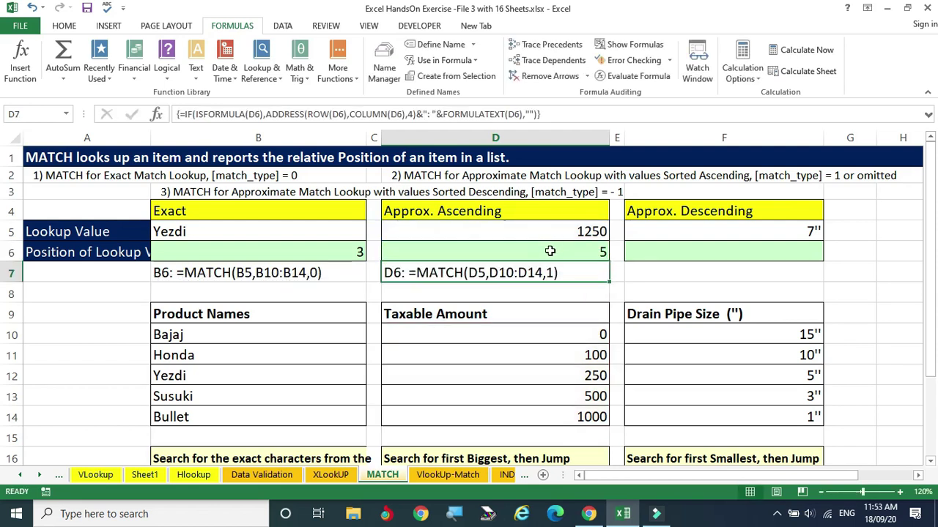
Check the position in D6 by comparing the lookup value in D5 with each Taxable Amount in D10:D14.
click(550, 250)
click(540, 230)
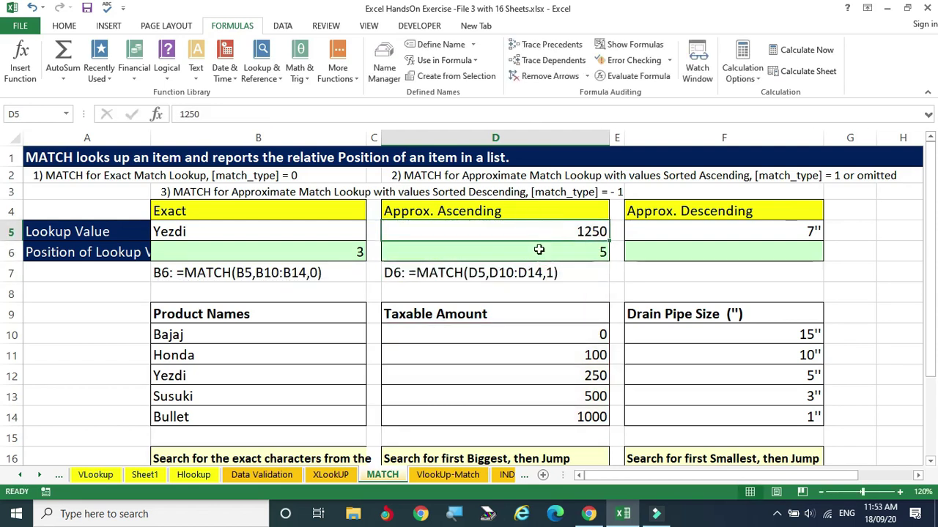
click(566, 432)
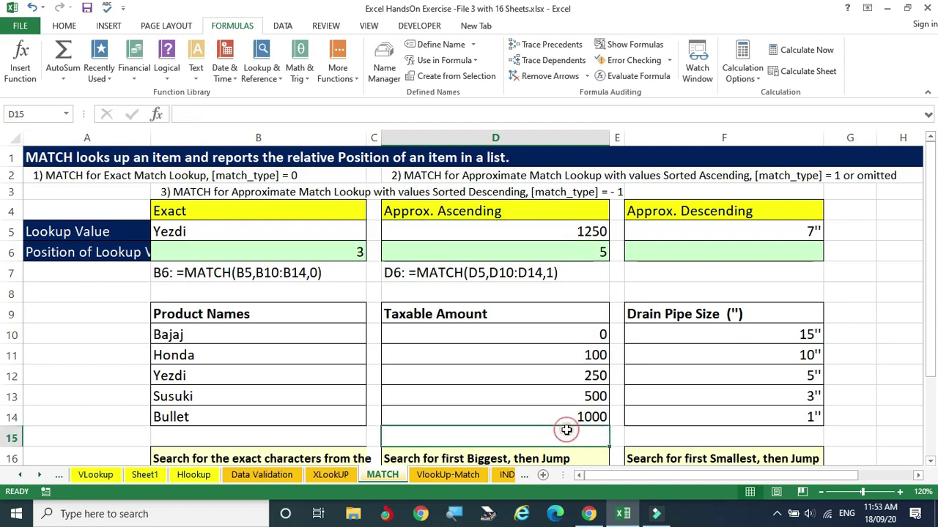
click(568, 331)
click(561, 355)
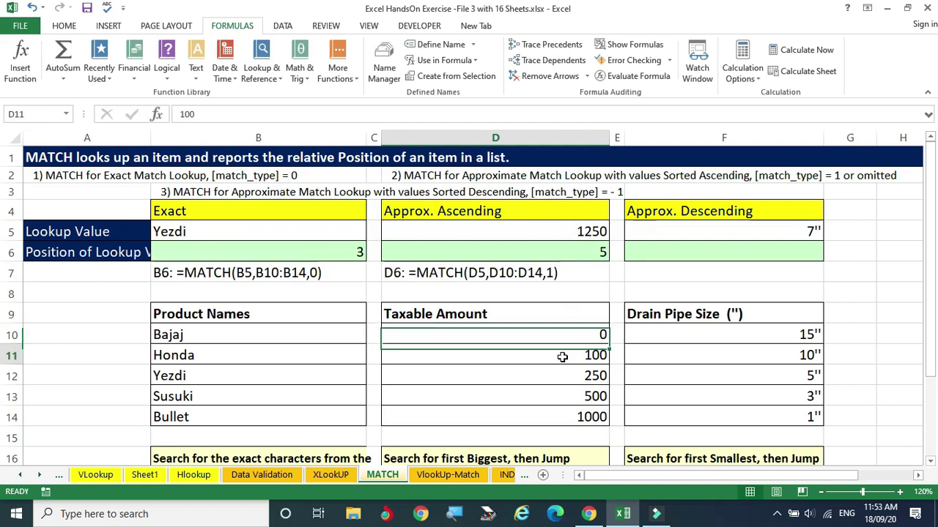
click(558, 375)
click(557, 398)
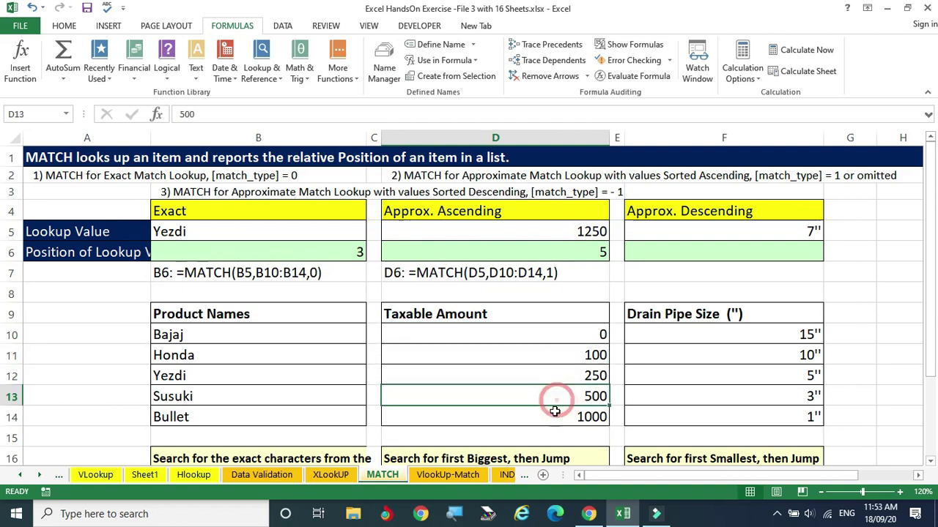
click(555, 415)
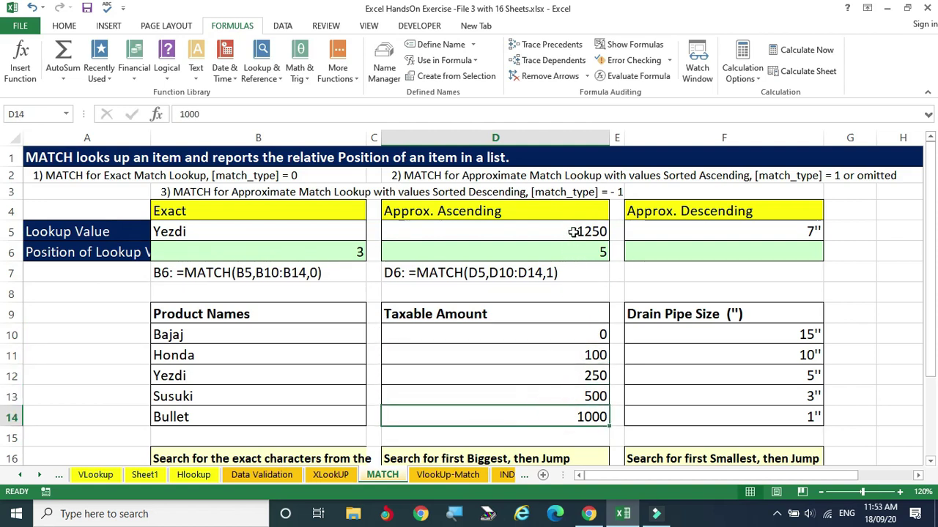
click(577, 330)
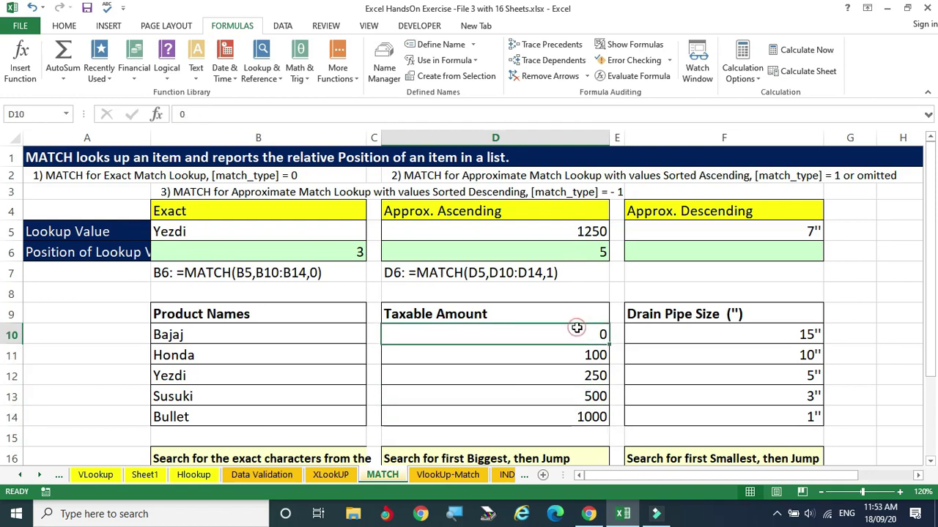
mouse_move(577, 345)
mouse_down()
mouse_move(563, 353)
mouse_move(565, 373)
mouse_move(561, 356)
mouse_move(565, 412)
mouse_up()
click(576, 335)
click(563, 356)
click(559, 371)
click(564, 397)
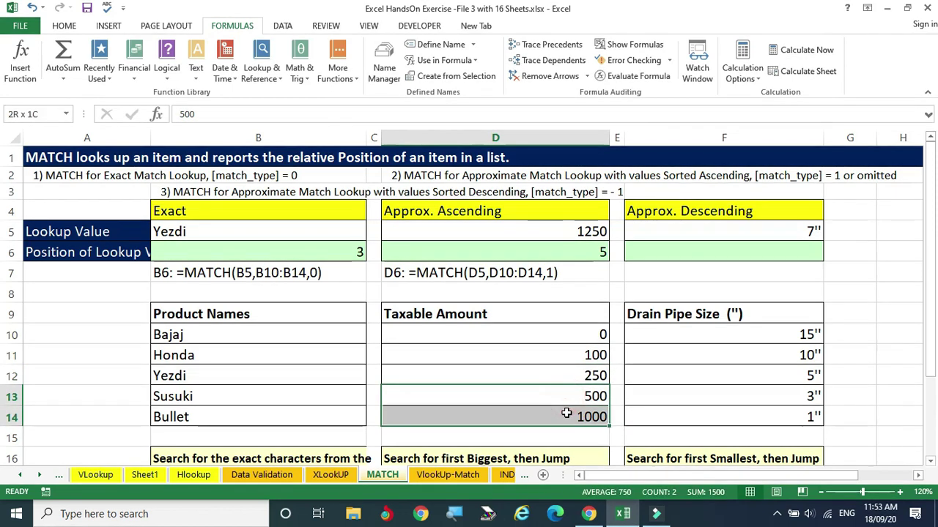
click(554, 391)
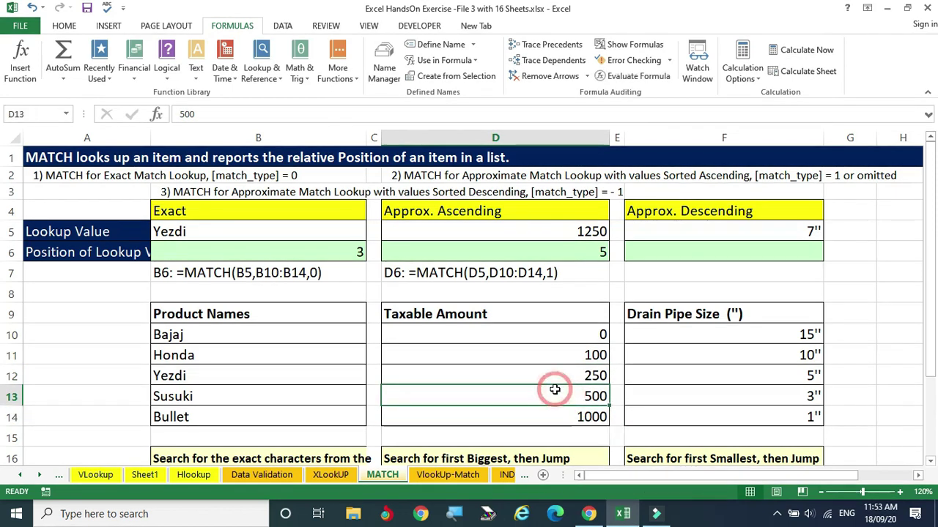
click(569, 416)
key(Return)
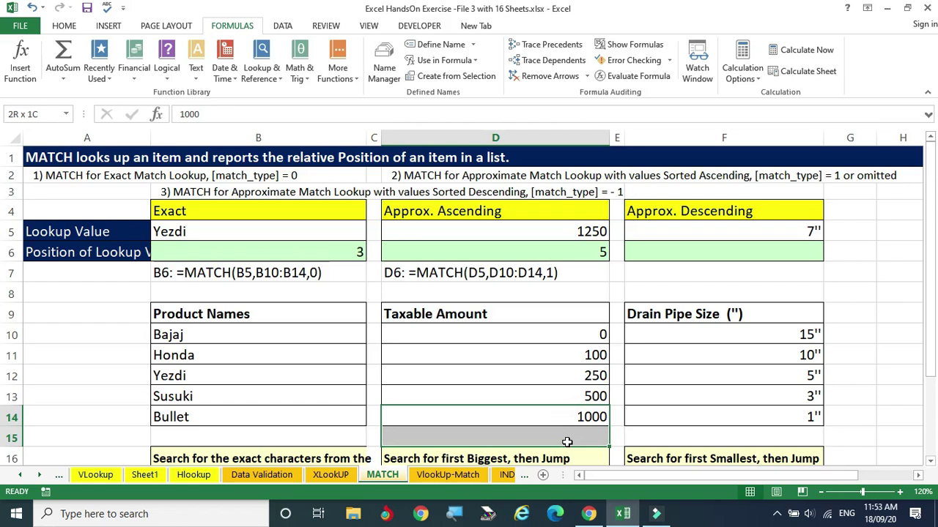
click(553, 419)
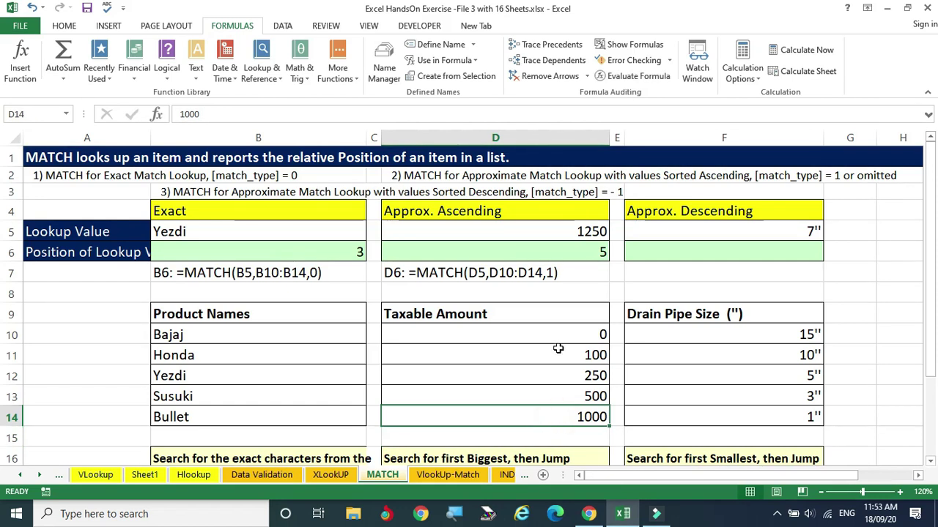
click(578, 254)
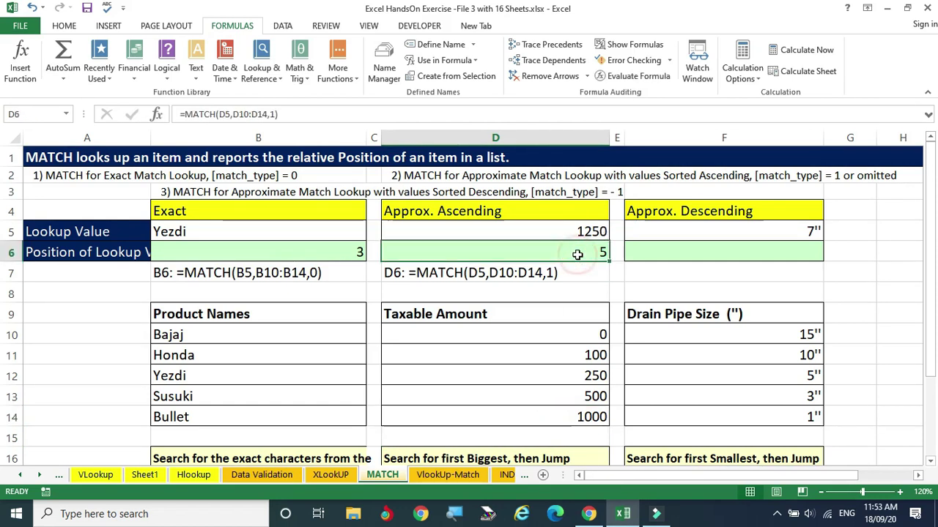
Set the Approx. Ascending lookup value in D5 to 99 and compare the D6 position with the first Taxable Amount entries.
click(578, 233)
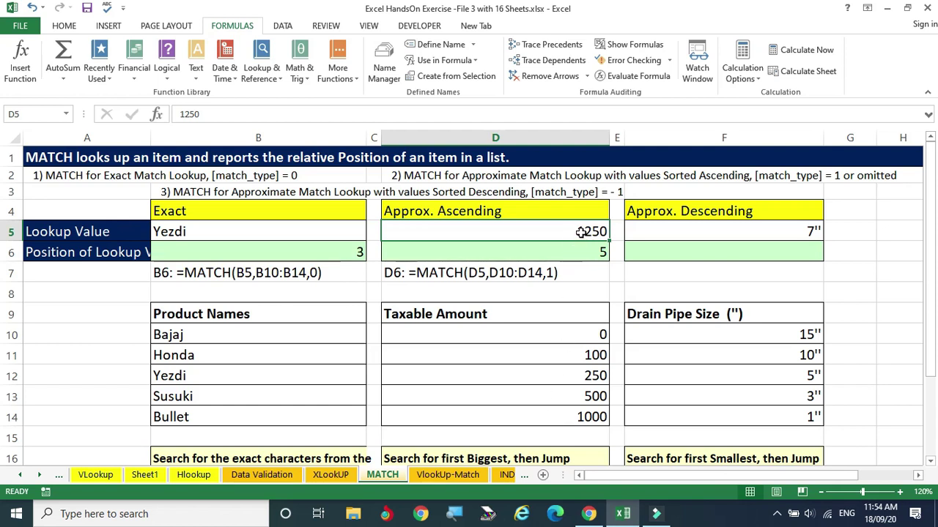
click(540, 355)
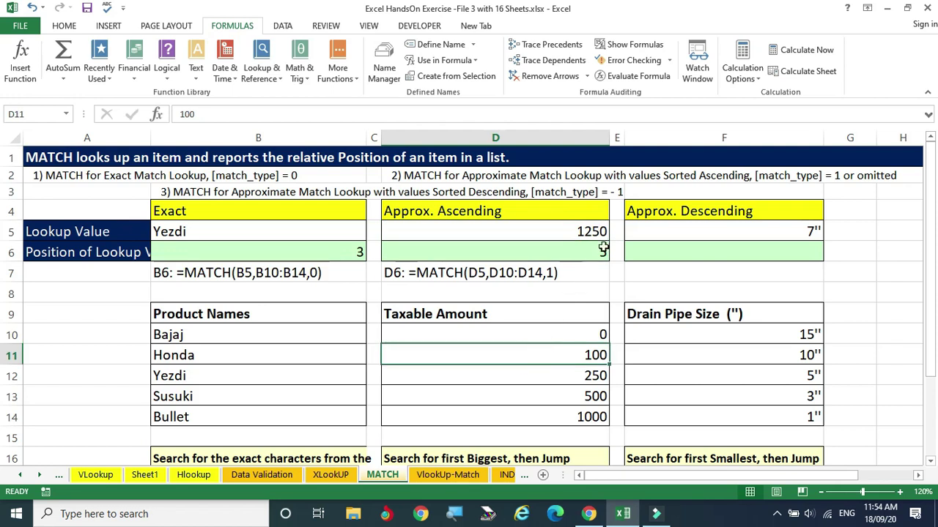
click(584, 231)
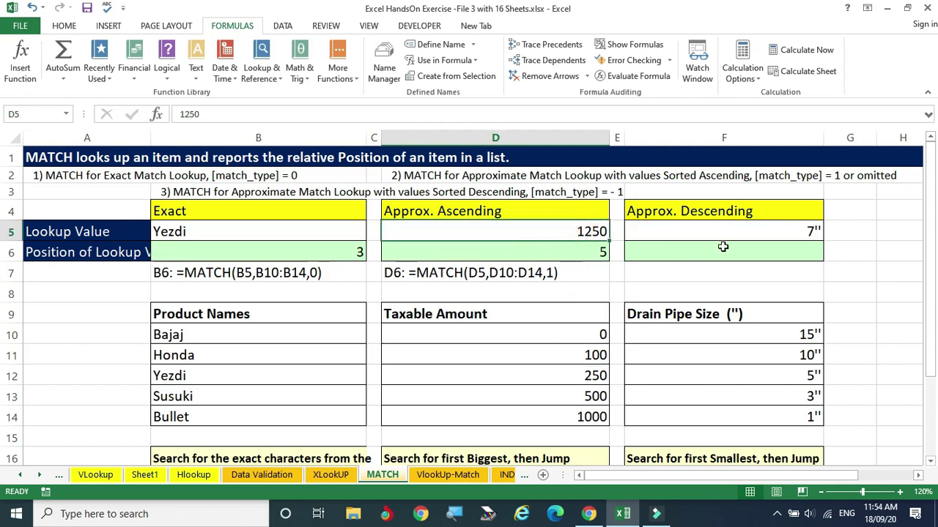
text(99)
key(Return)
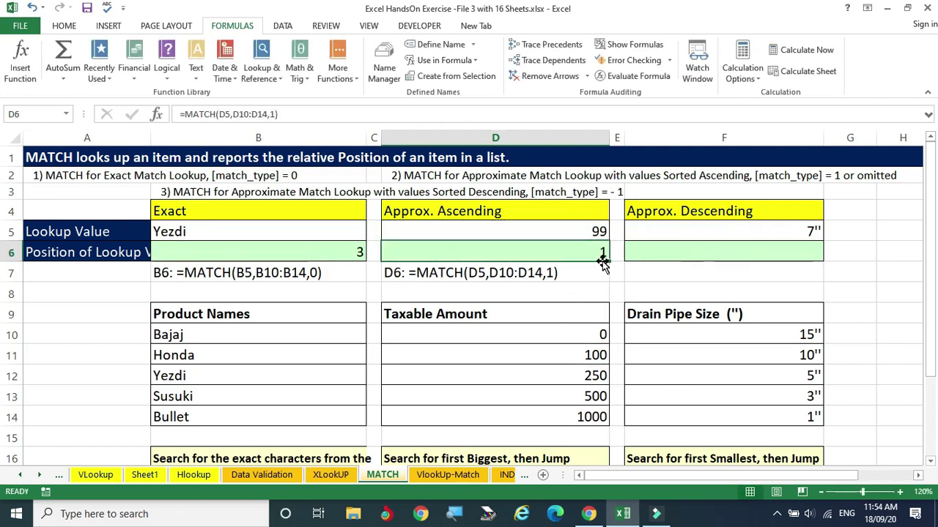
drag(533, 334, 532, 354)
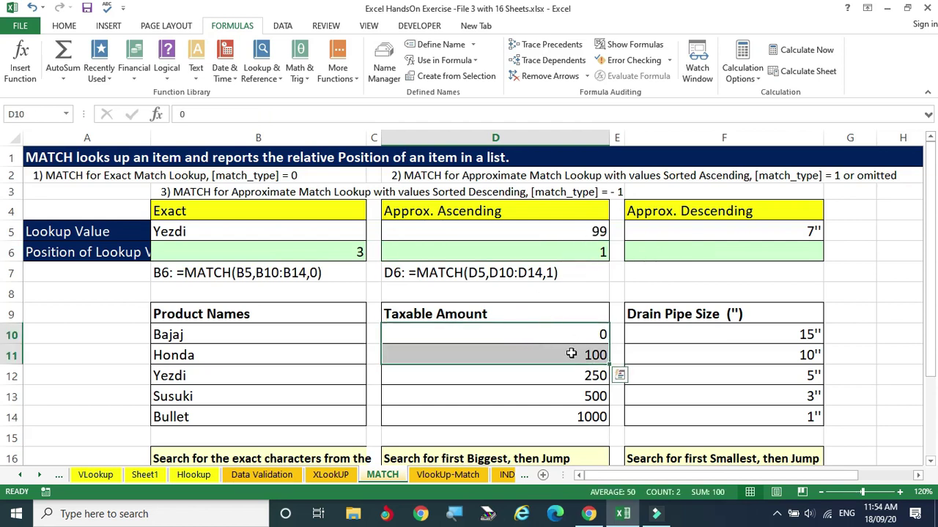
click(567, 334)
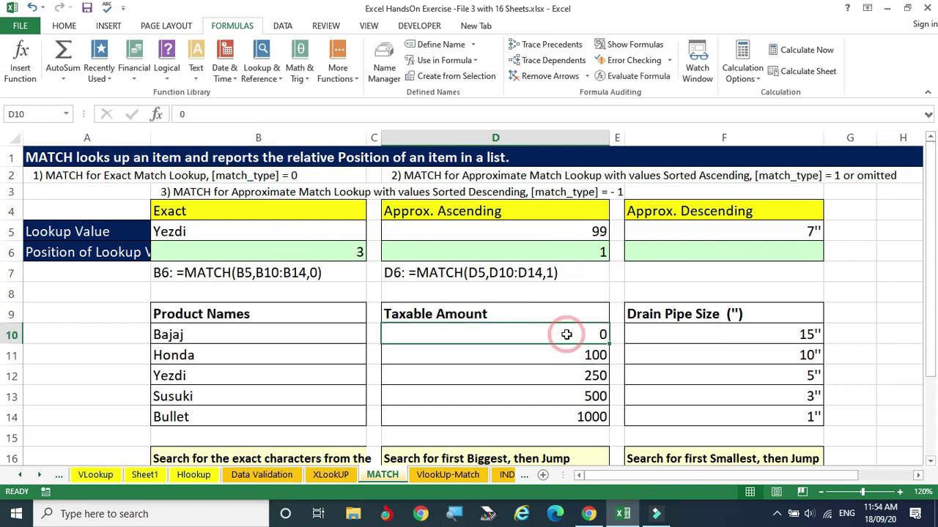
click(570, 249)
click(550, 372)
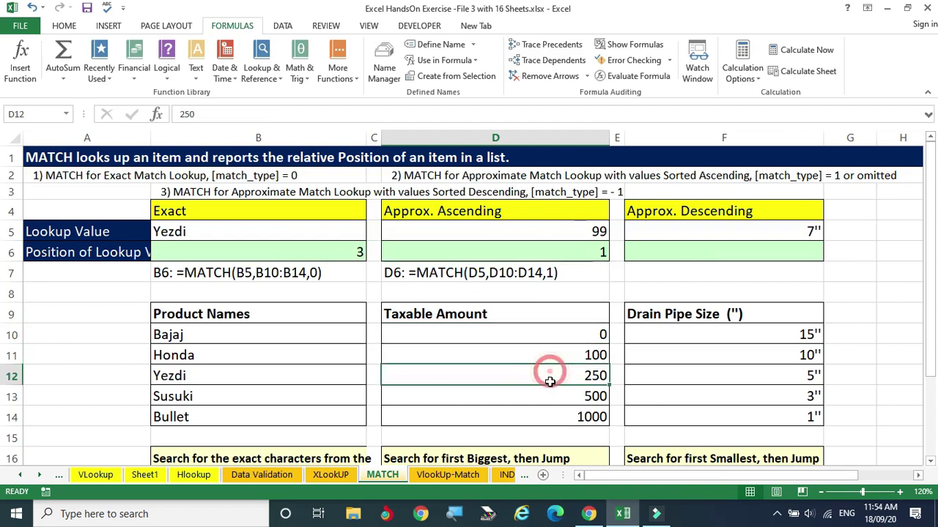
Set the Approx. Ascending lookup value in D5 to 300 and check the D6 position against the Taxable Amount list and the match-type note.
click(589, 232)
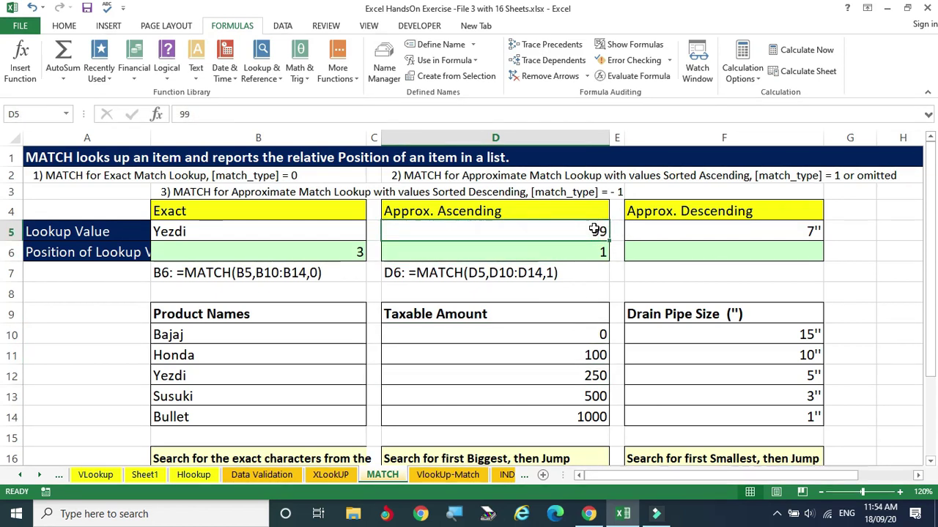
text(300)
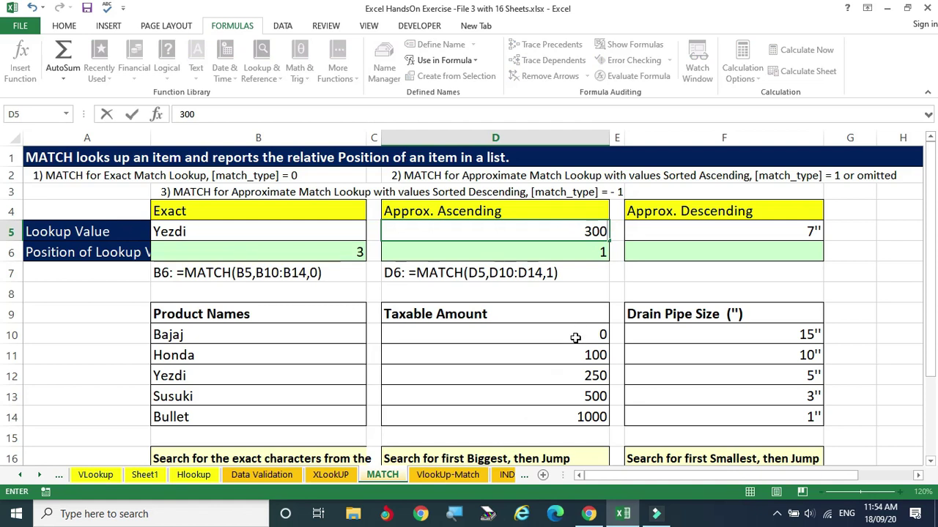
click(581, 249)
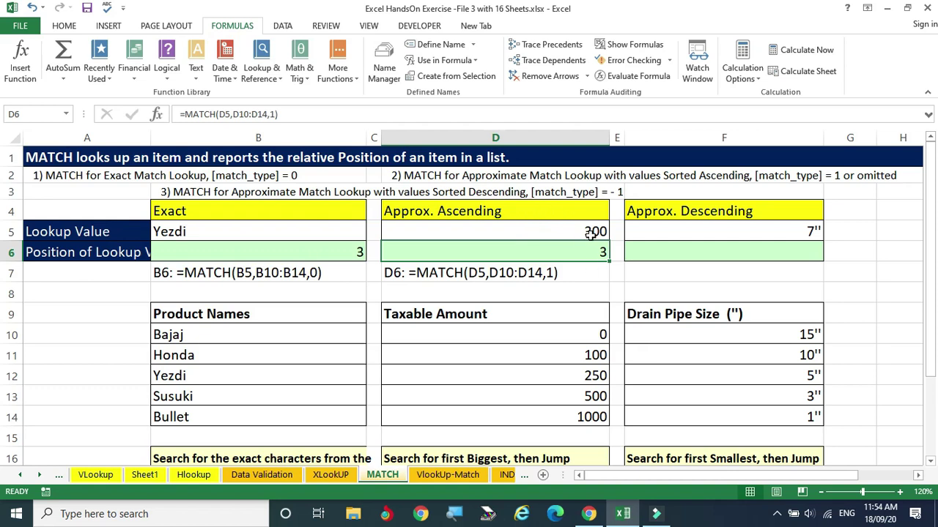
drag(556, 325, 558, 414)
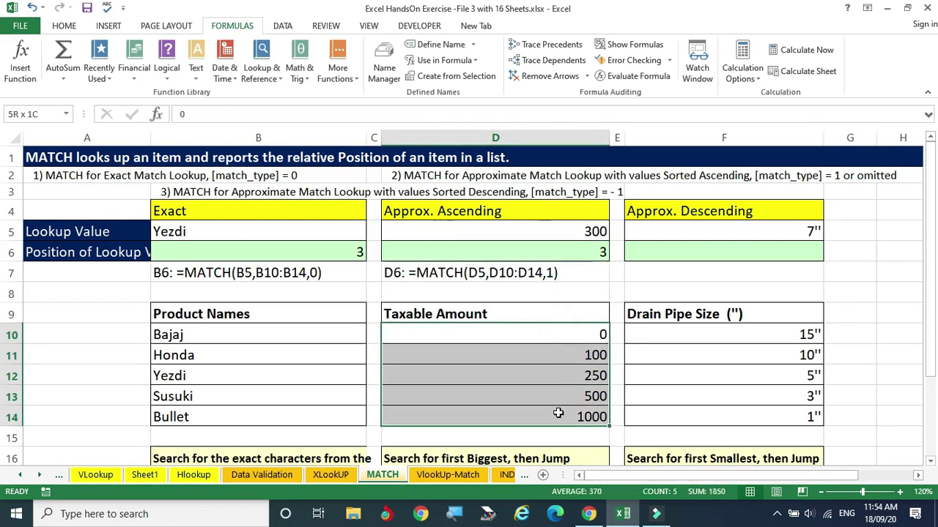
click(545, 177)
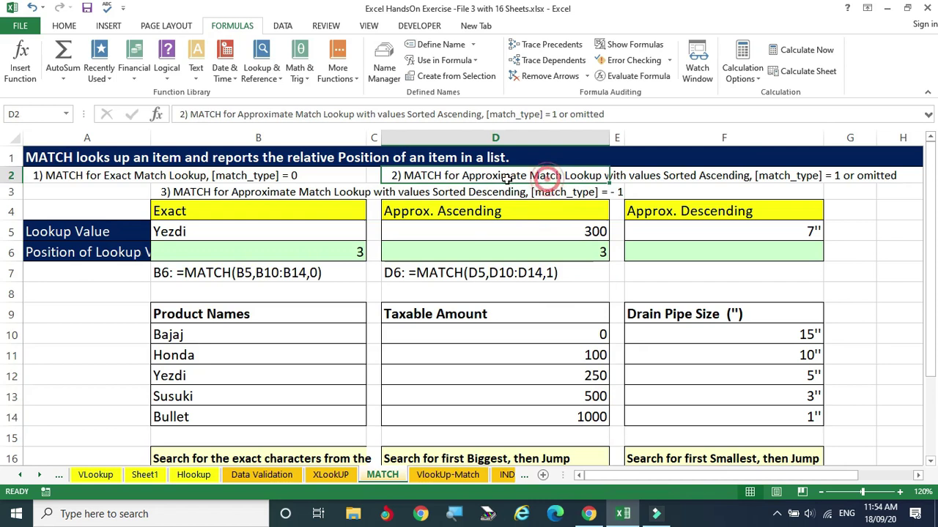
Review the ascending Taxable Amount list and omit the match type in D6, using =MATCH(D5,D10:D14).
drag(556, 329, 555, 397)
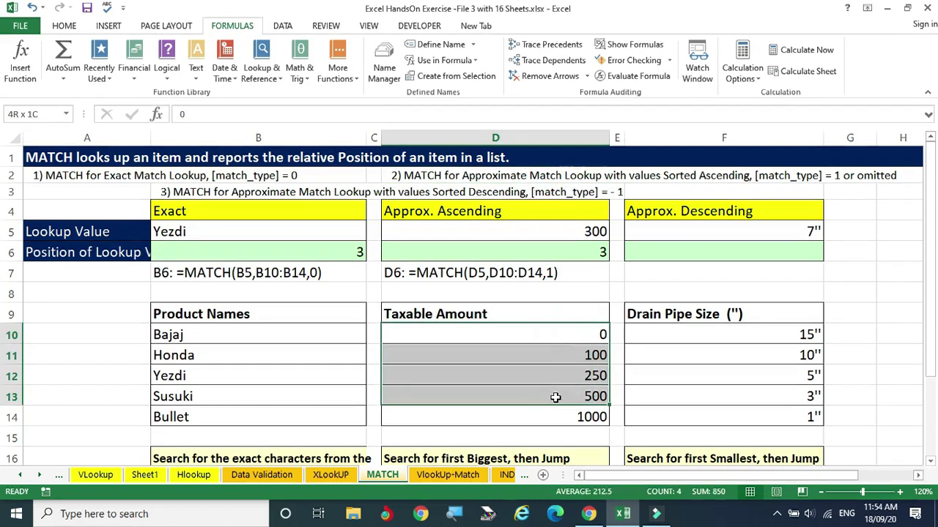
click(552, 417)
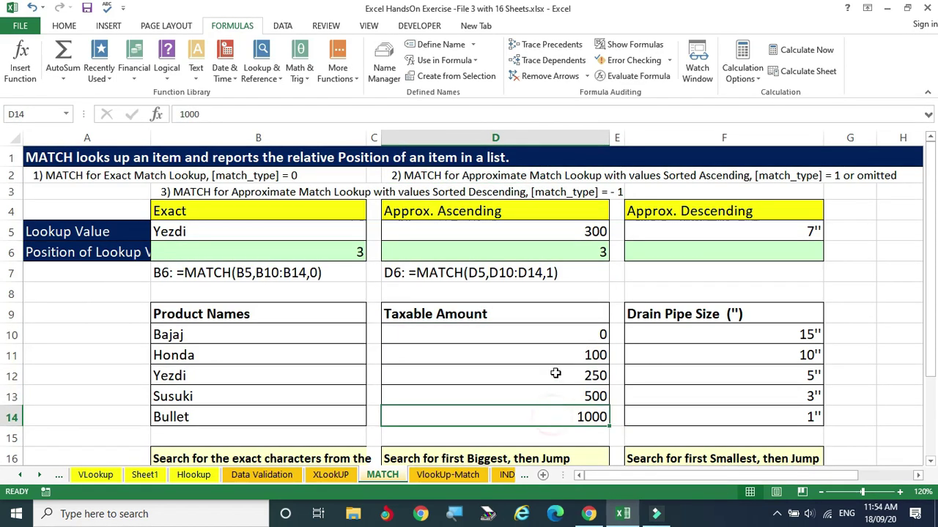
drag(567, 331, 565, 397)
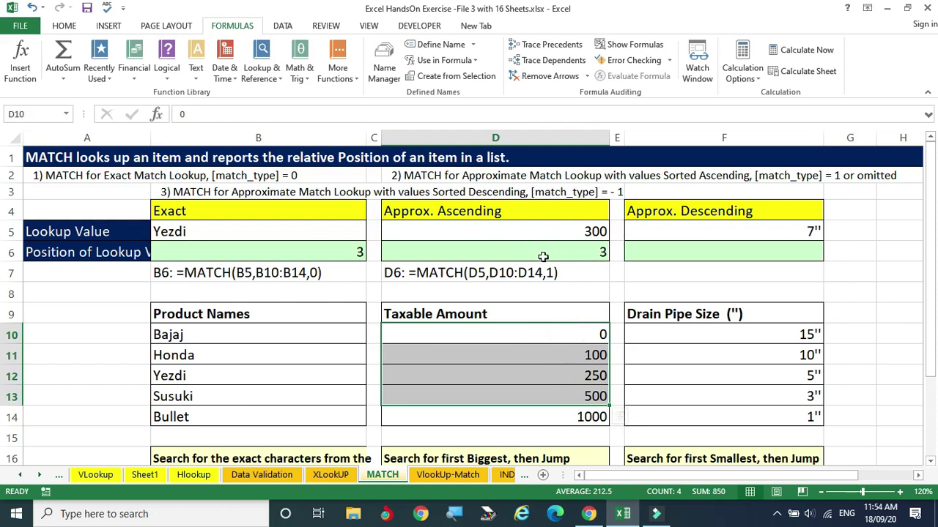
key(ctrl+z)
Enter the formula =MATCH(F5,F10:F14,-1) in F6, the position cell under the Approx. Descending lookup value.
click(766, 251)
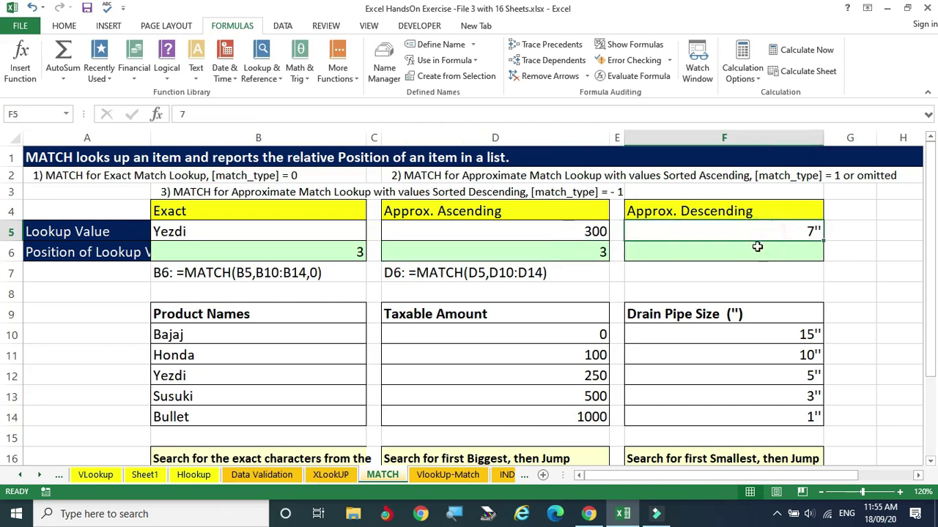
click(782, 338)
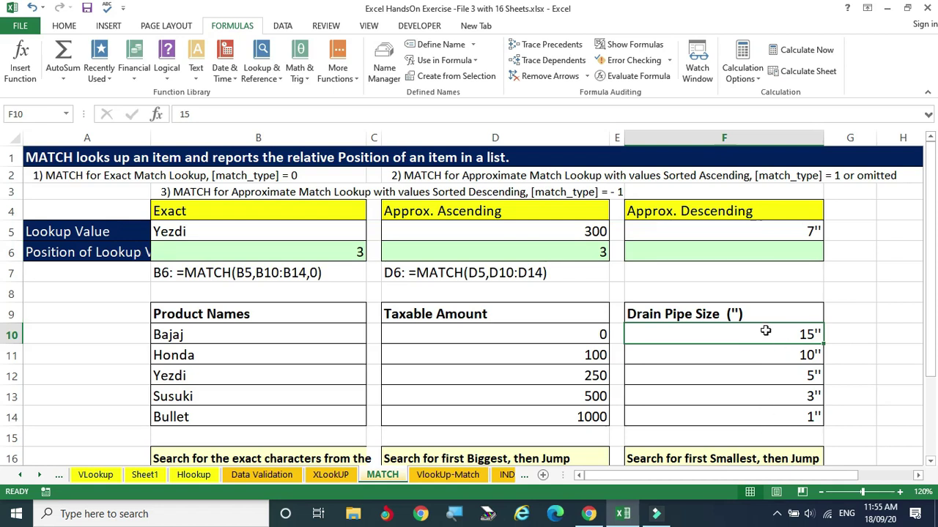
click(487, 192)
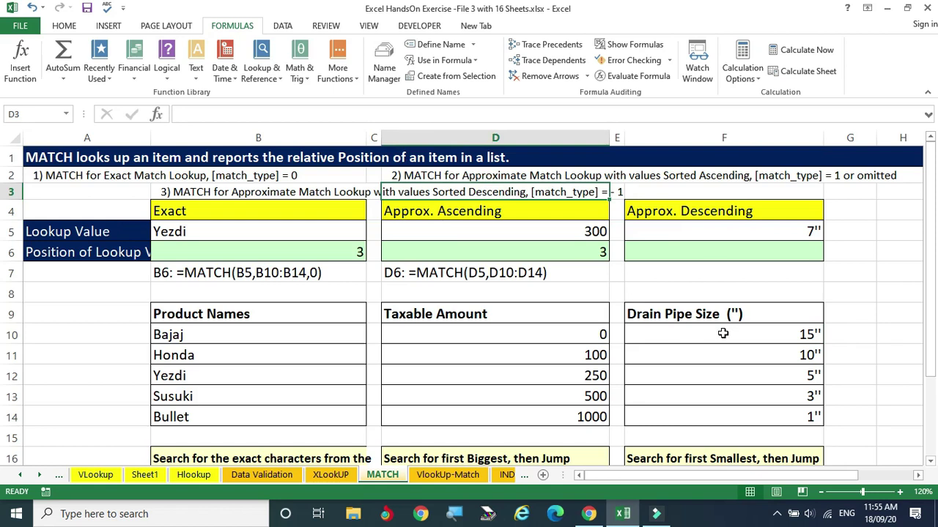
click(712, 247)
text(=)
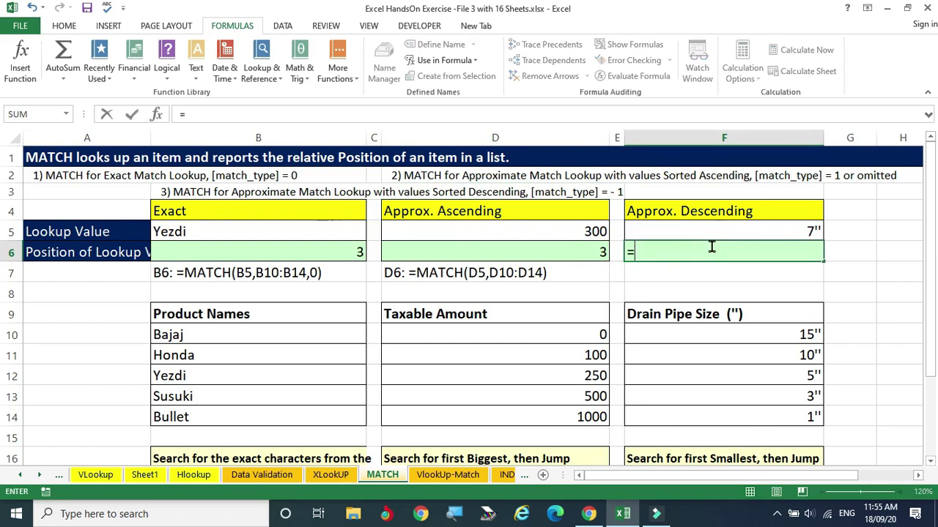
text(match)
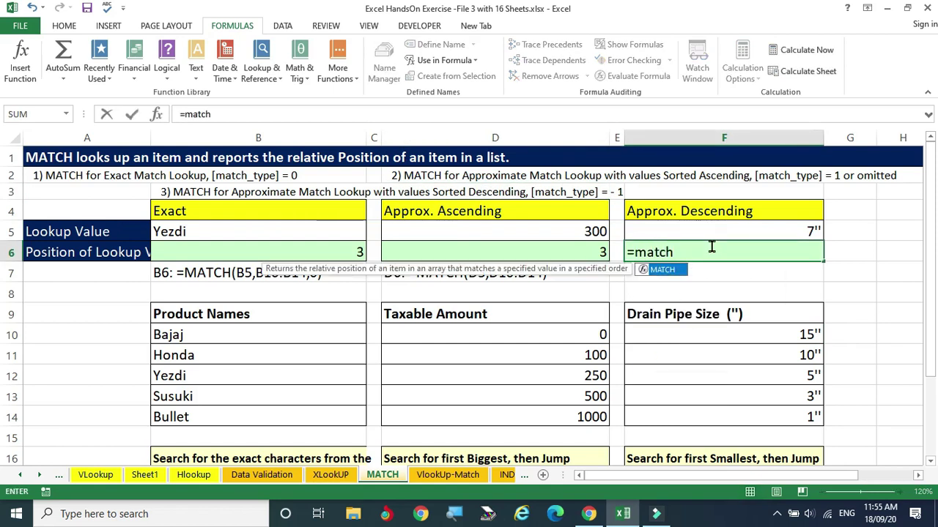
double_click(668, 270)
click(771, 230)
text(,)
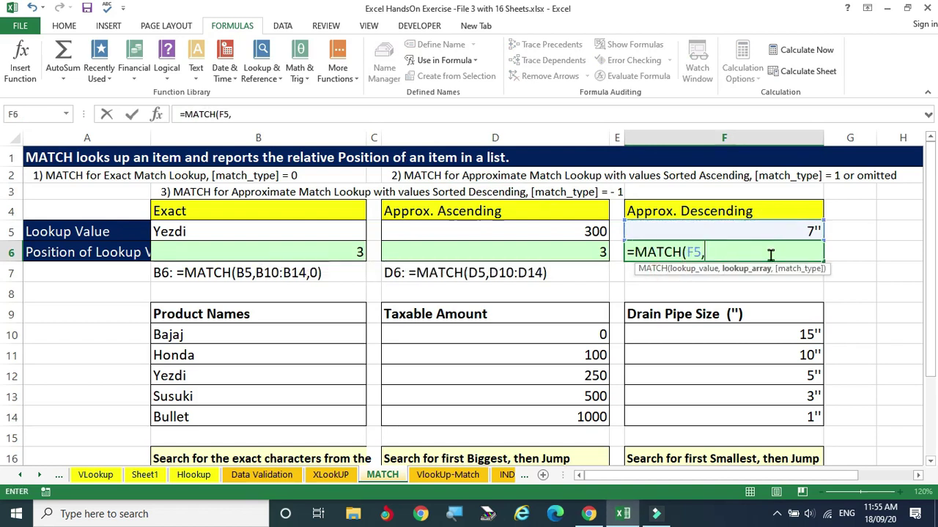
drag(761, 334, 762, 417)
text(,)
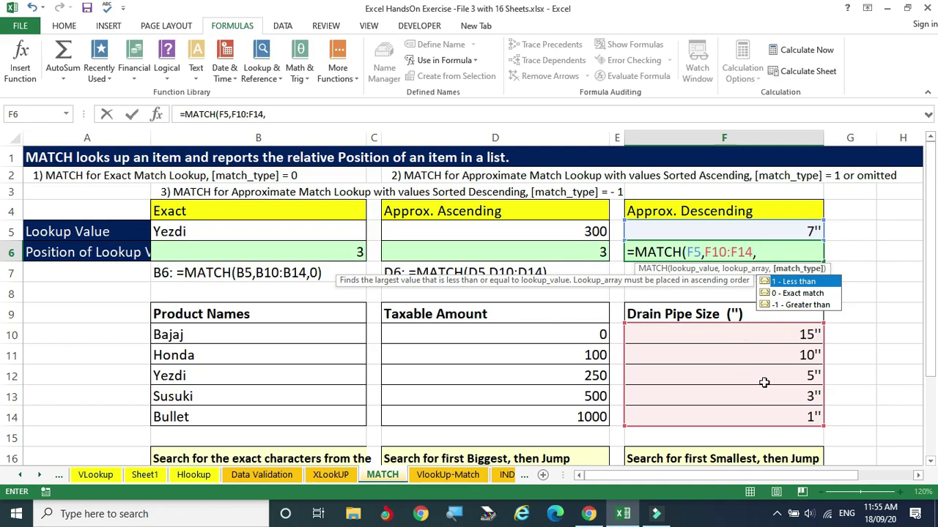
text(1)
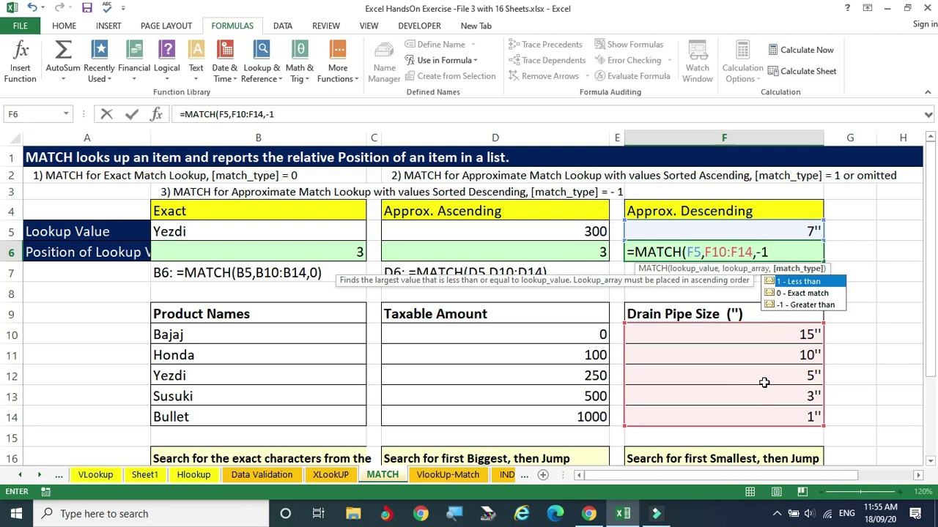
key(Return)
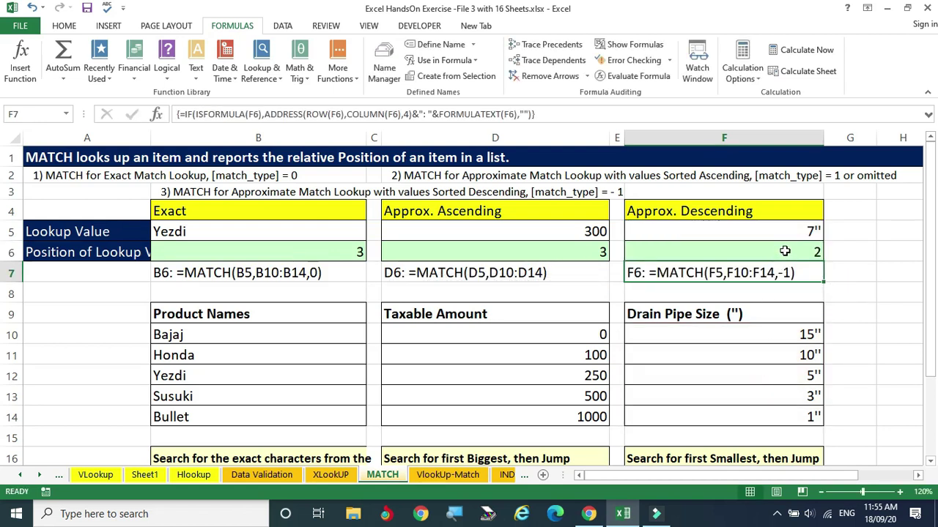
Check the position in F6 by comparing the lookup value in F5 with each Drain Pipe Size, from the smallest upward.
click(781, 233)
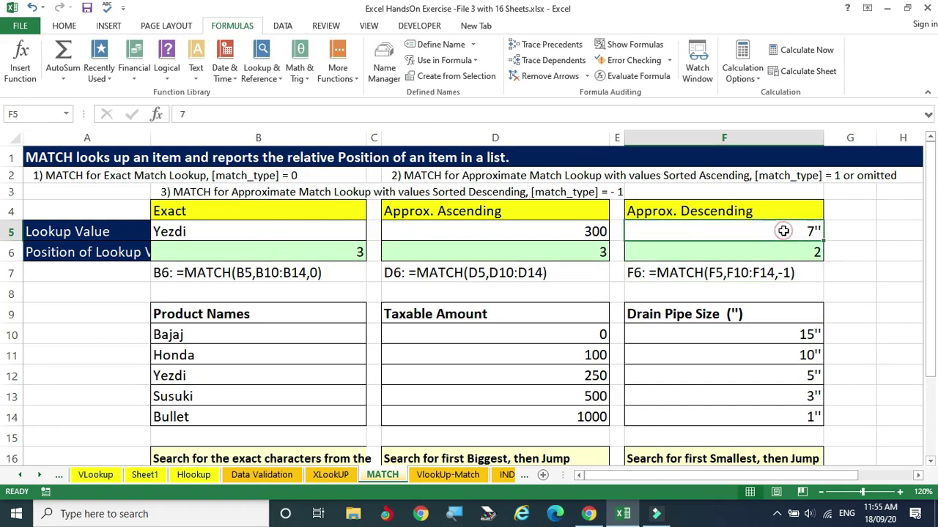
click(771, 333)
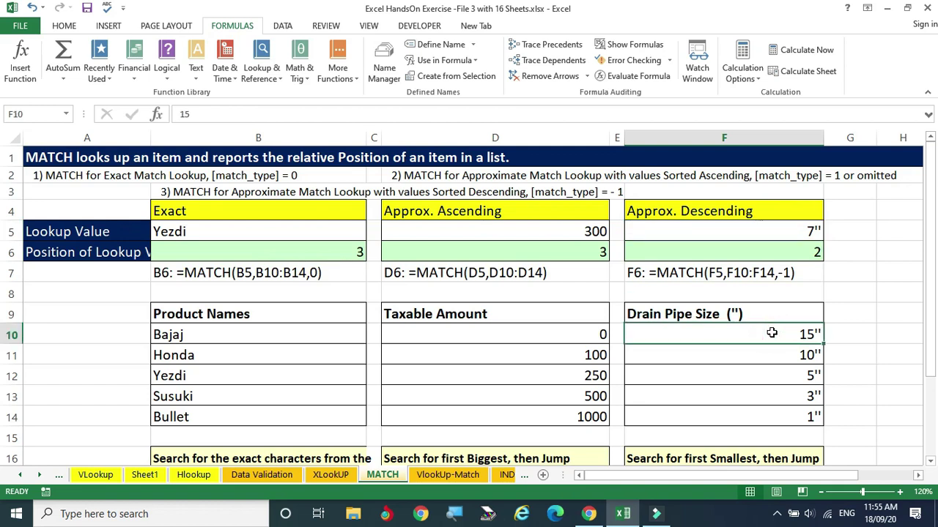
click(782, 440)
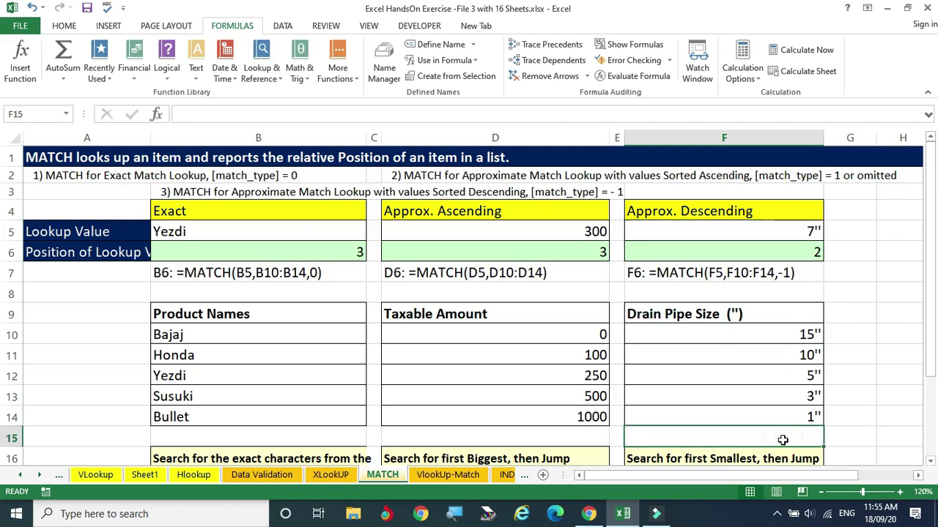
click(759, 418)
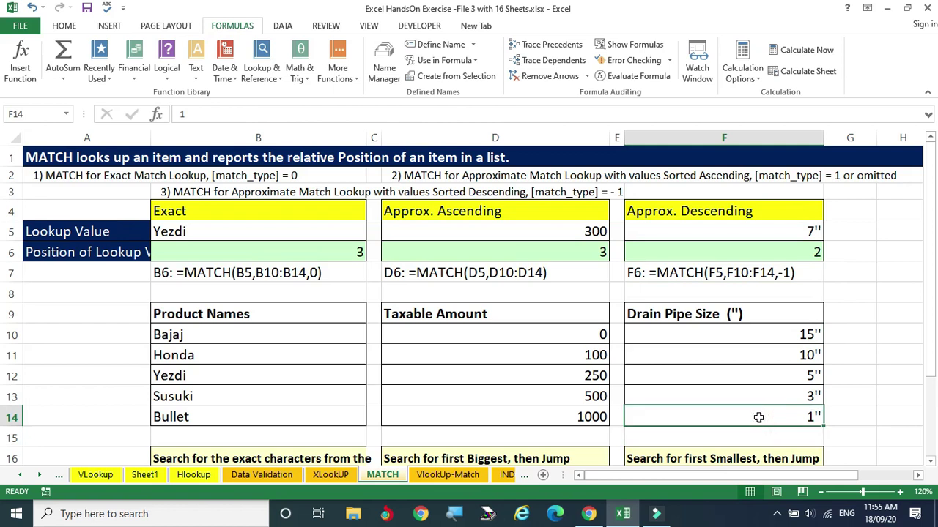
click(765, 395)
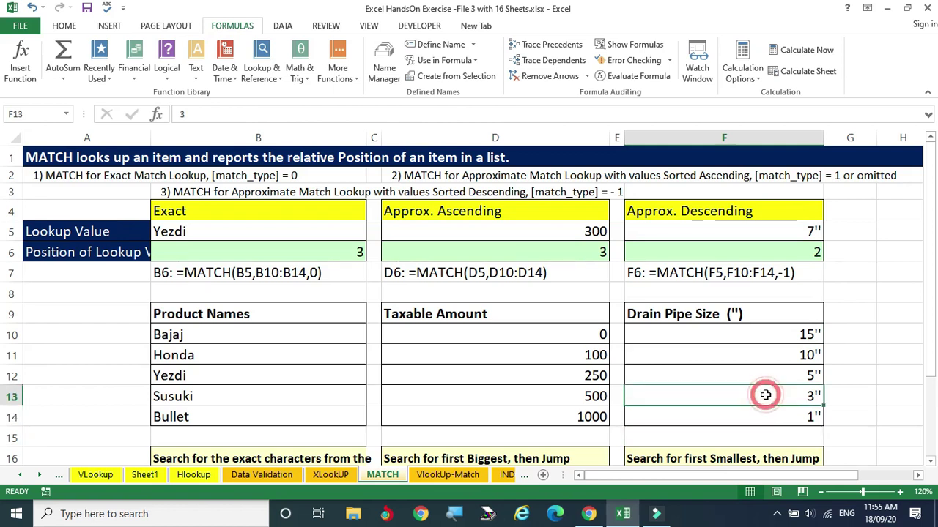
click(753, 374)
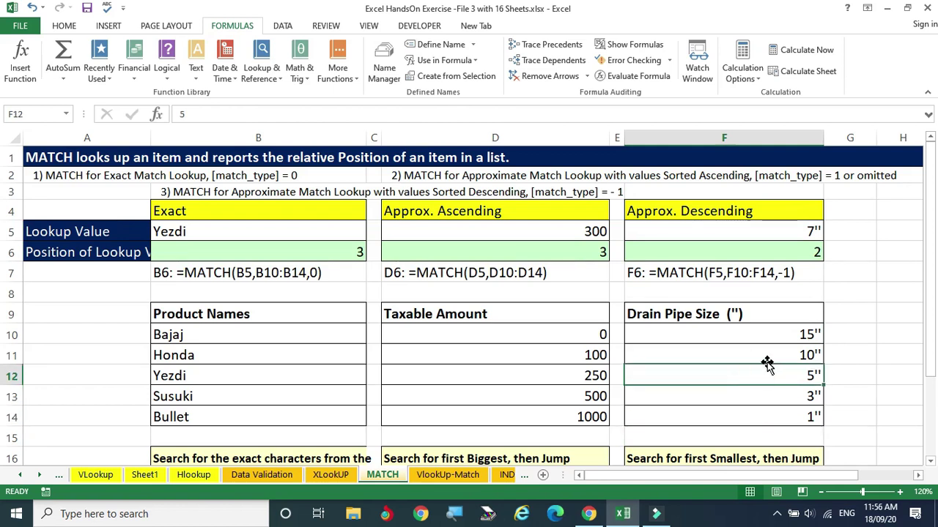
click(778, 354)
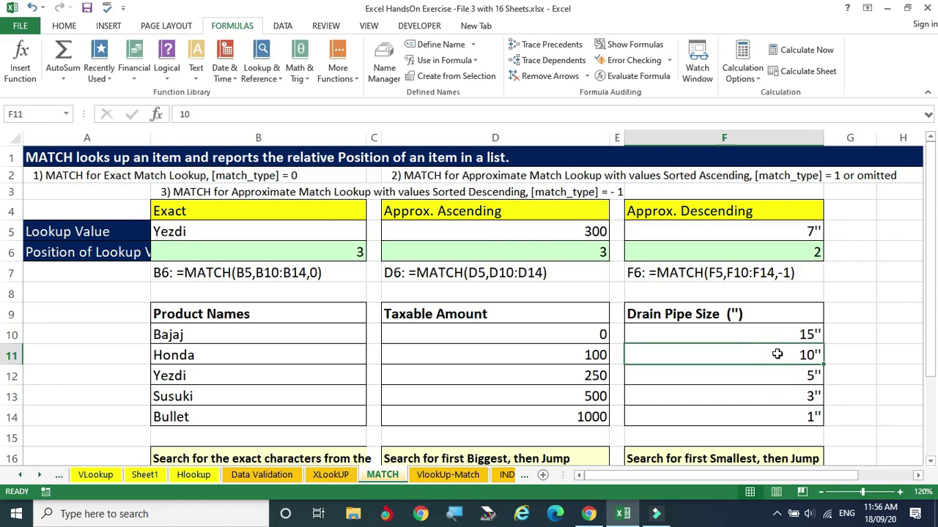
click(735, 334)
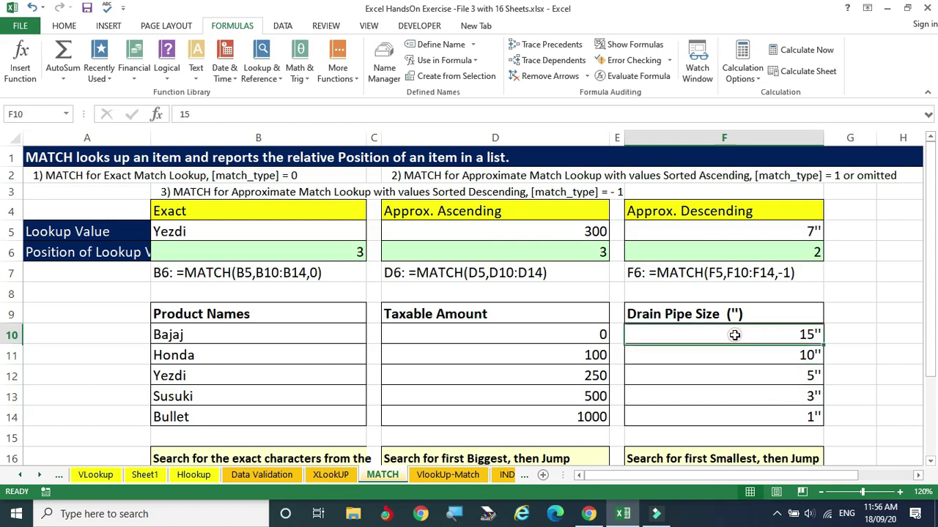
drag(762, 375, 764, 356)
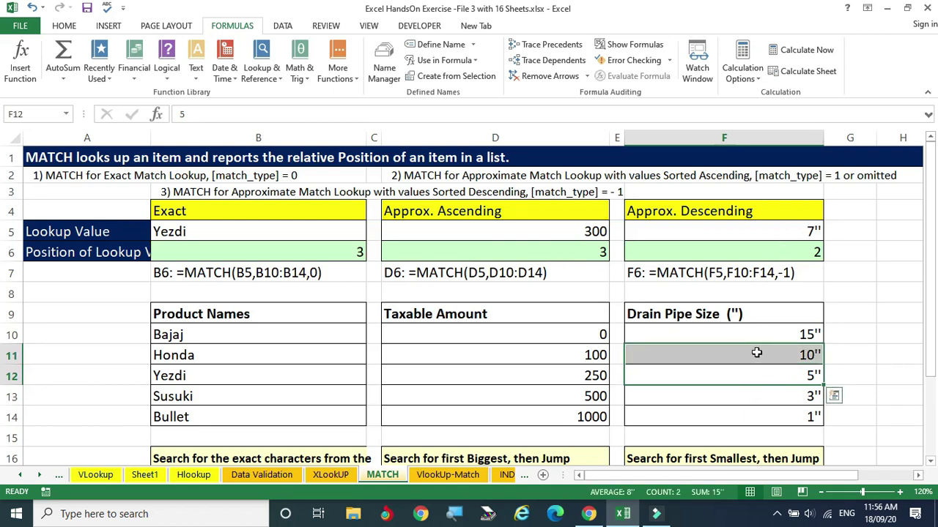
click(756, 354)
click(800, 252)
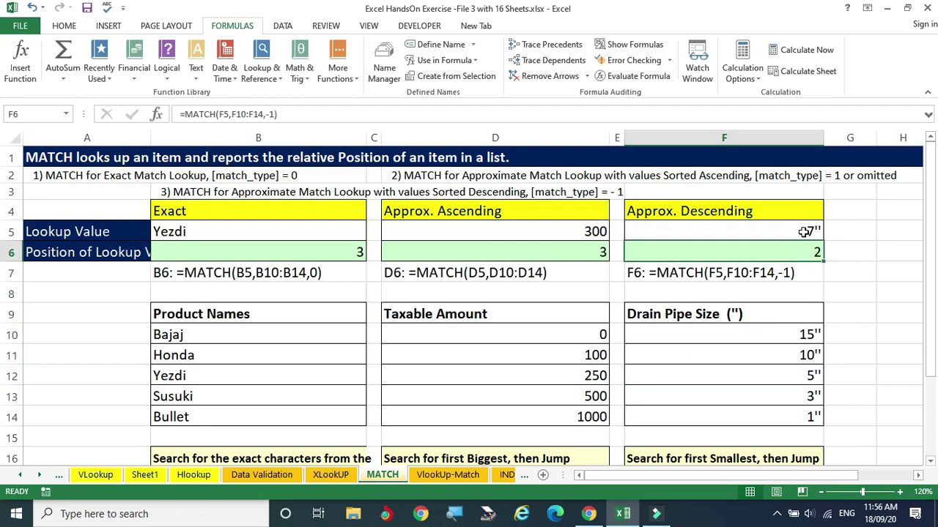
Test the Approx. Descending position in F6 with numeric lookup values of 1 and finally 0.5 in F5.
click(805, 231)
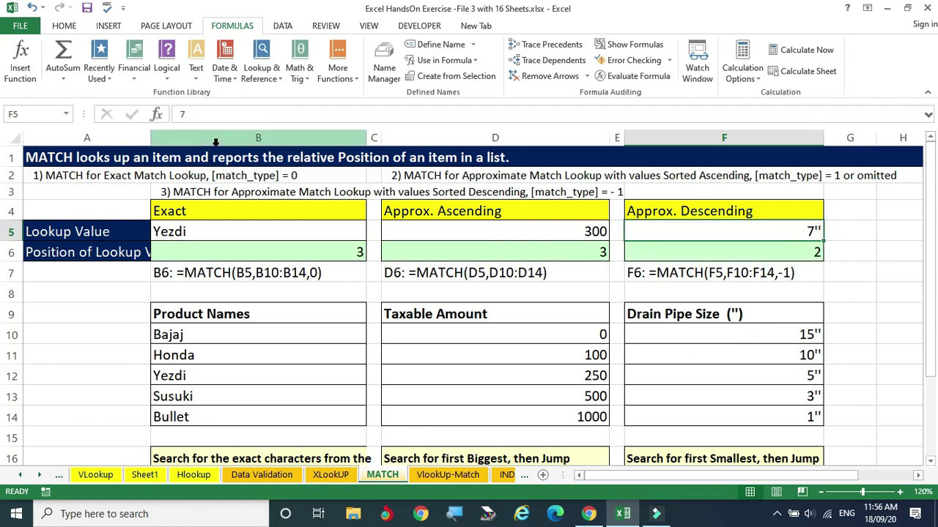
text(1")
key(Return)
click(653, 227)
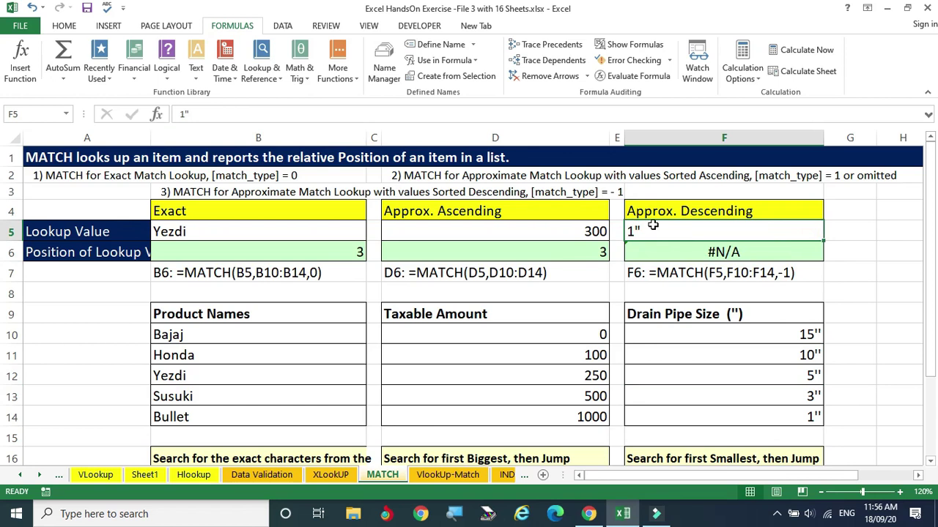
key(Return)
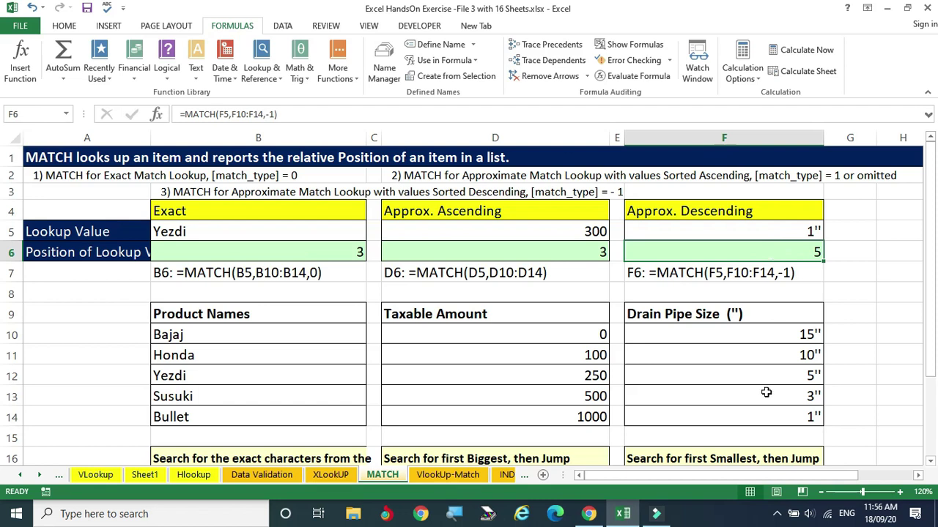
click(738, 239)
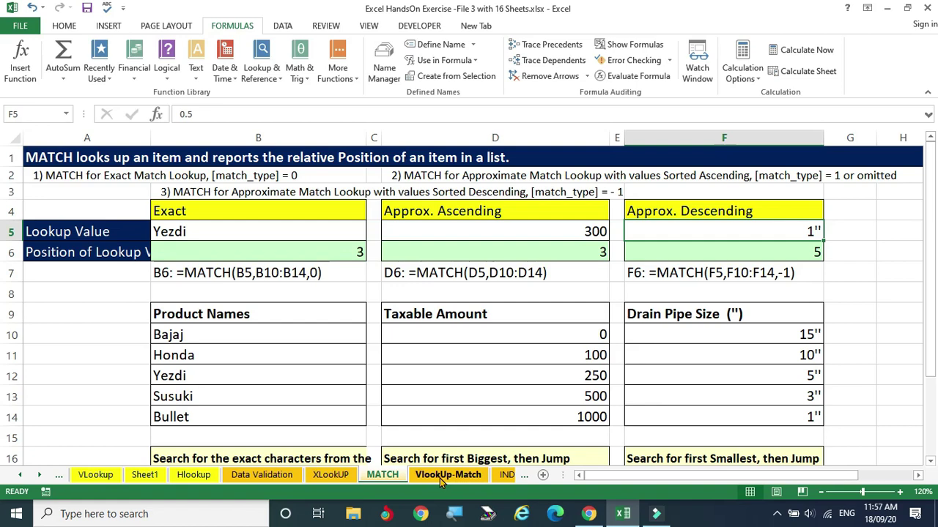
Preview the exact product lookup on the INDEX & MATCH sheet and return to the MATCH sheet.
click(504, 475)
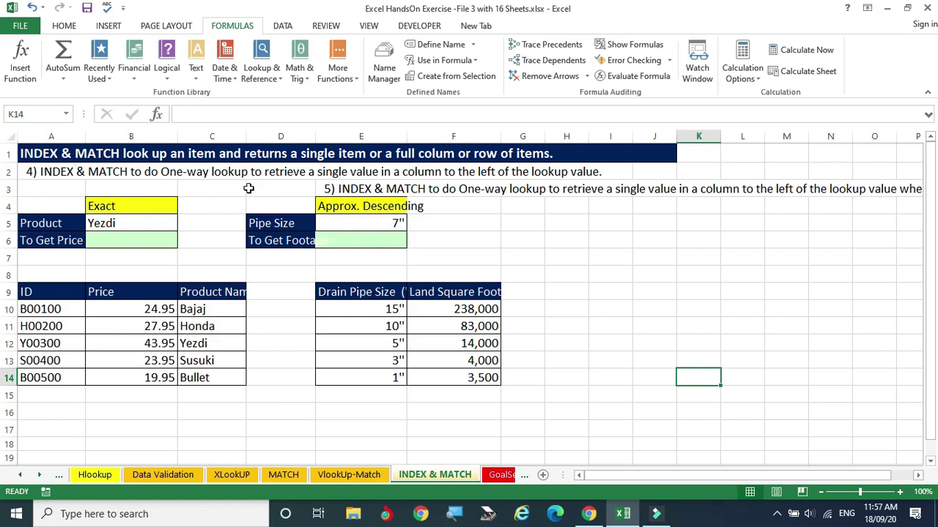
click(145, 224)
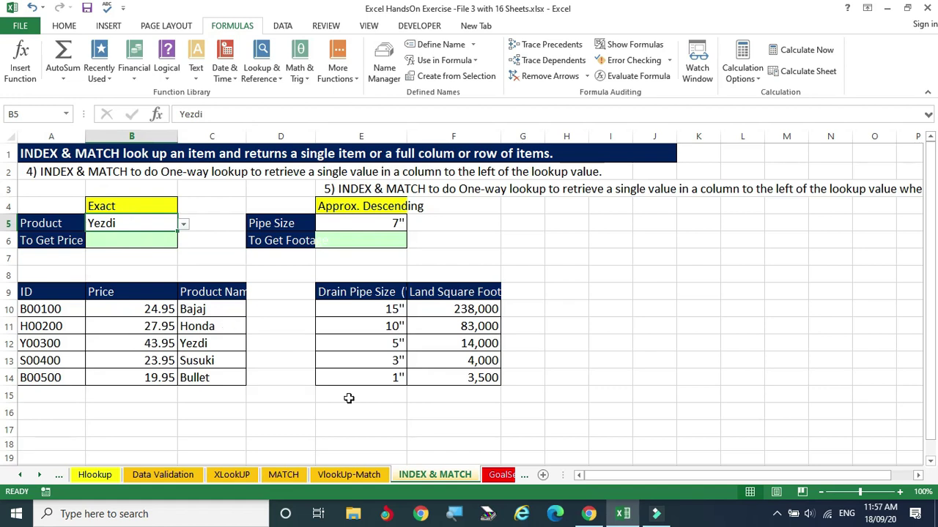
click(292, 476)
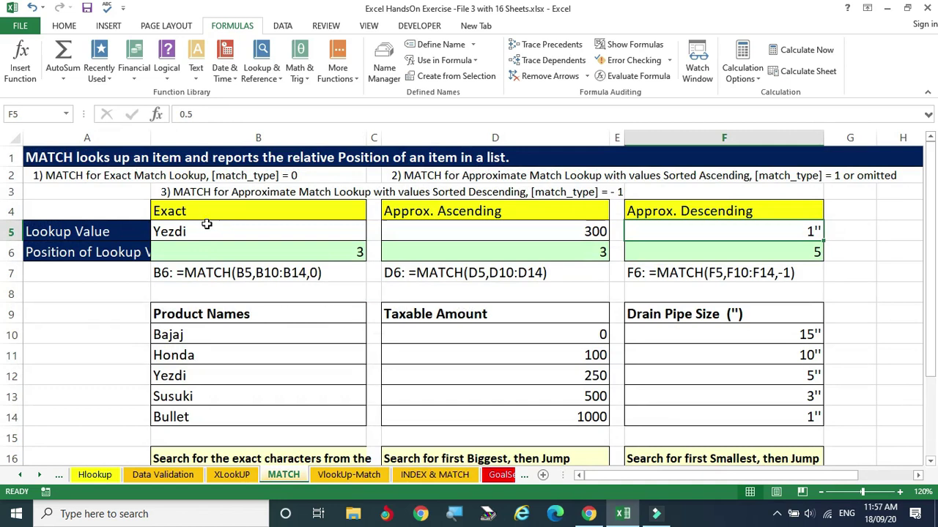
Examine the Product Names and Taxable Amount lists as lookup arrays, comparing their entries in row 11.
click(183, 354)
drag(227, 336, 206, 407)
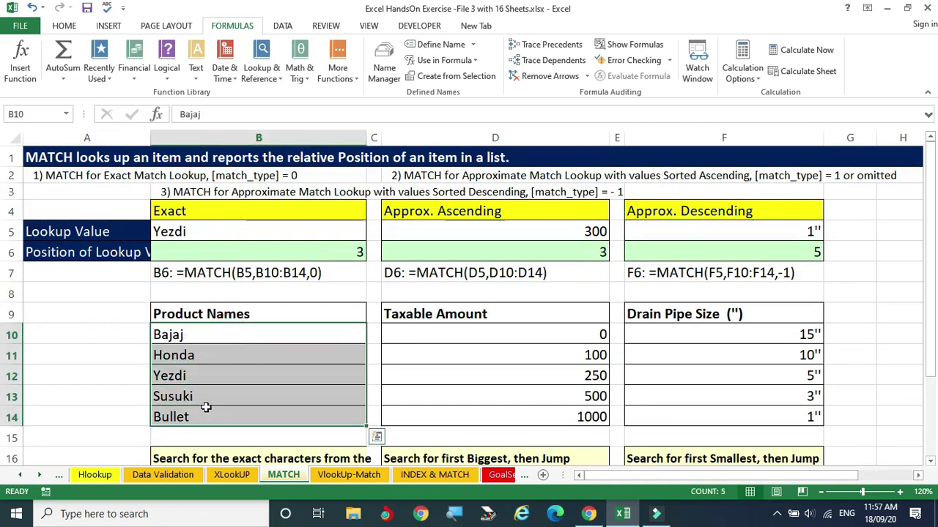
click(569, 231)
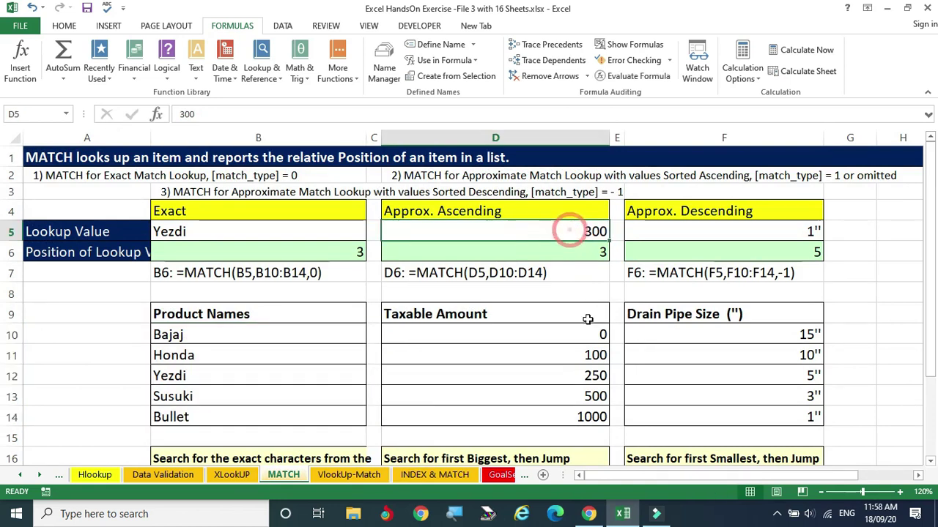
drag(572, 334, 571, 419)
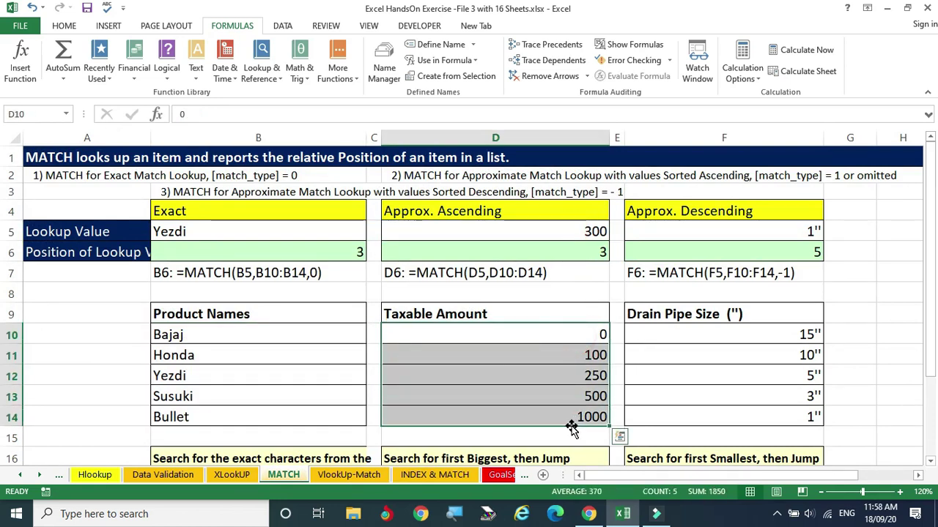
click(182, 354)
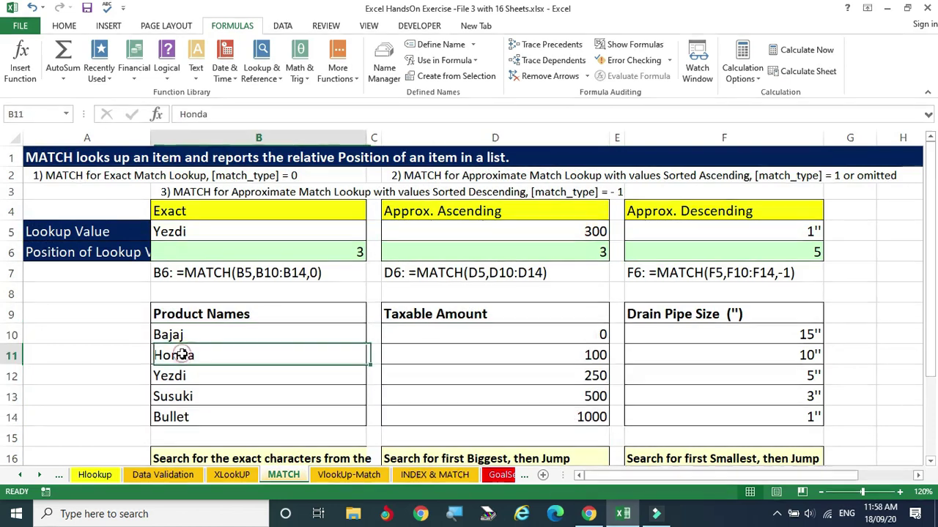
click(540, 359)
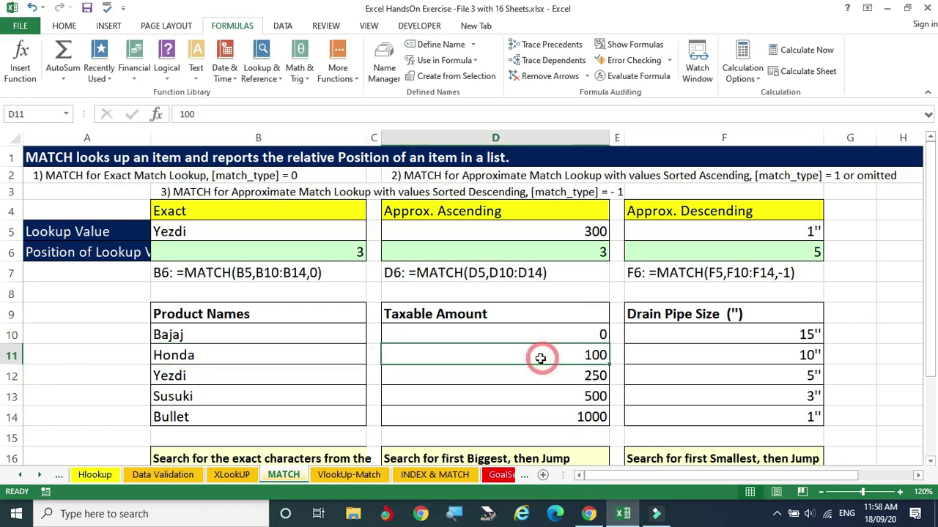
click(266, 351)
click(475, 353)
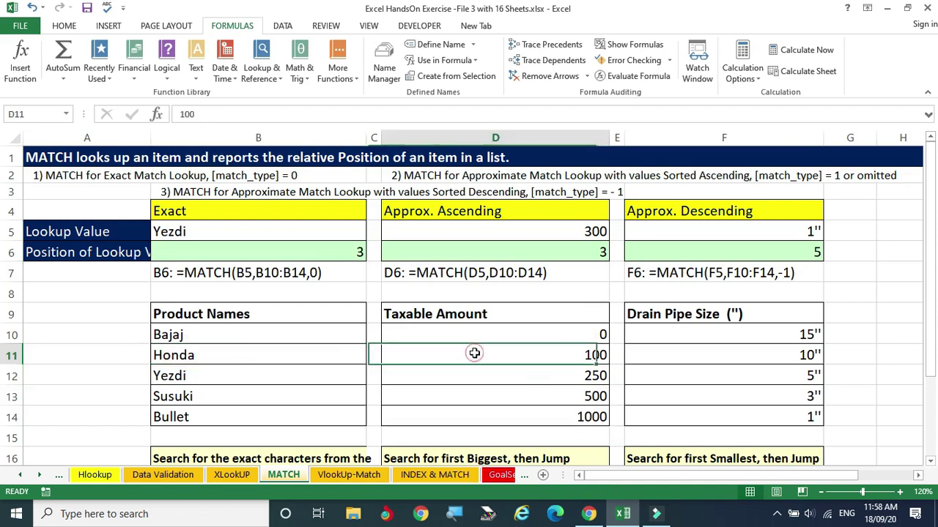
Compare the row 11 entries on the MATCH sheet, and examine the Yezdi row's ID, Price and Product Name on the INDEX & MATCH sheet.
click(213, 355)
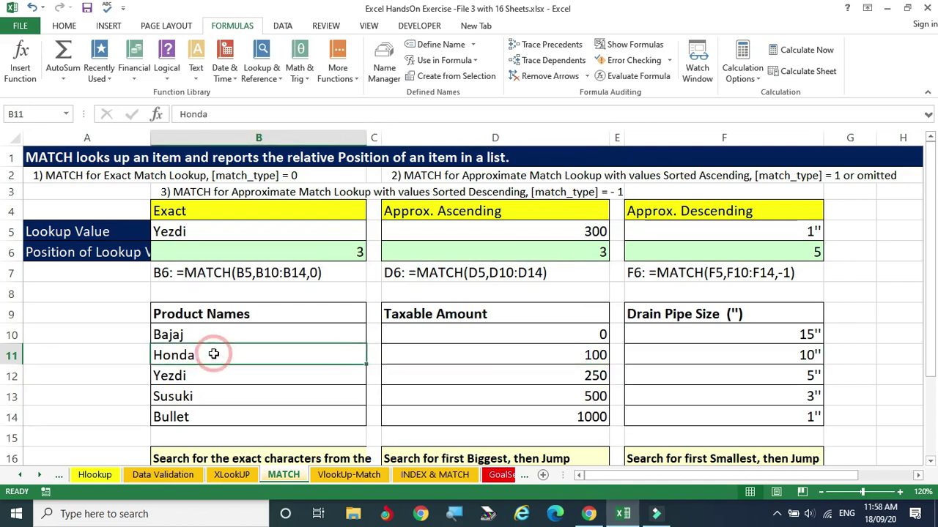
click(446, 352)
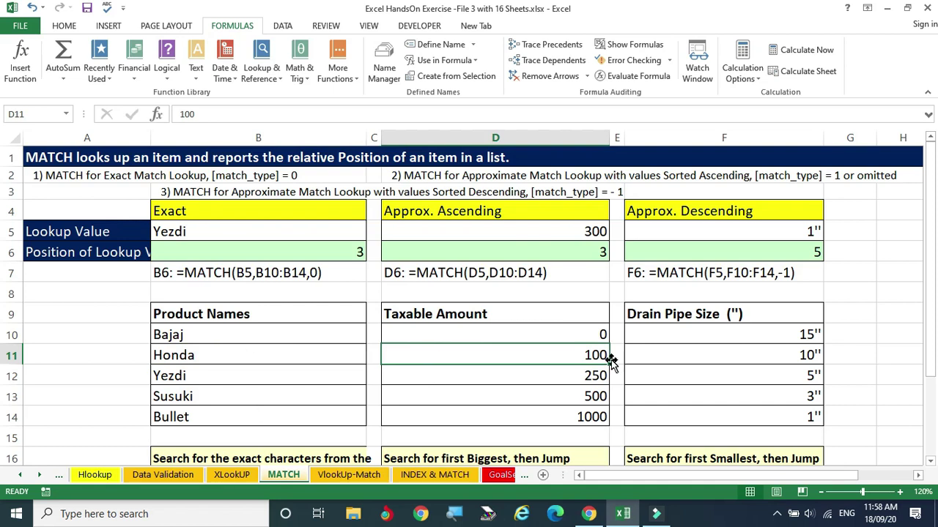
click(434, 475)
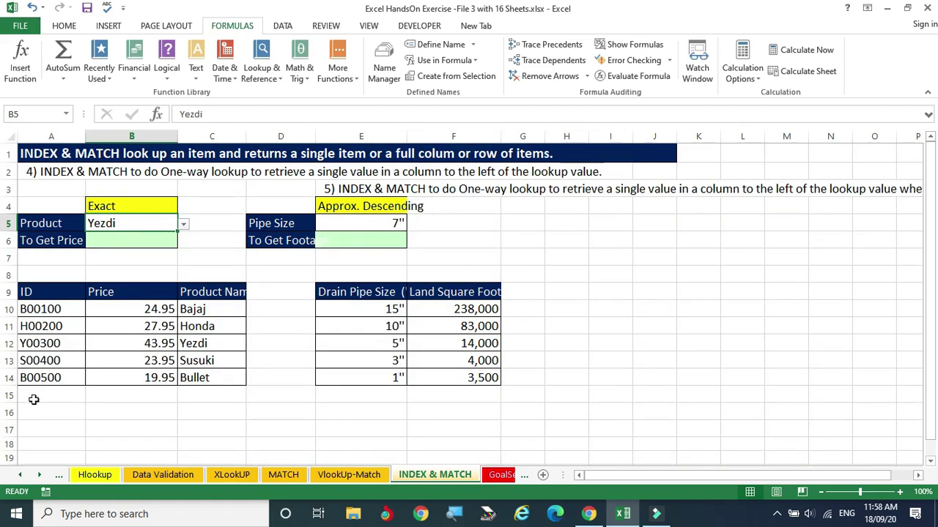
click(39, 343)
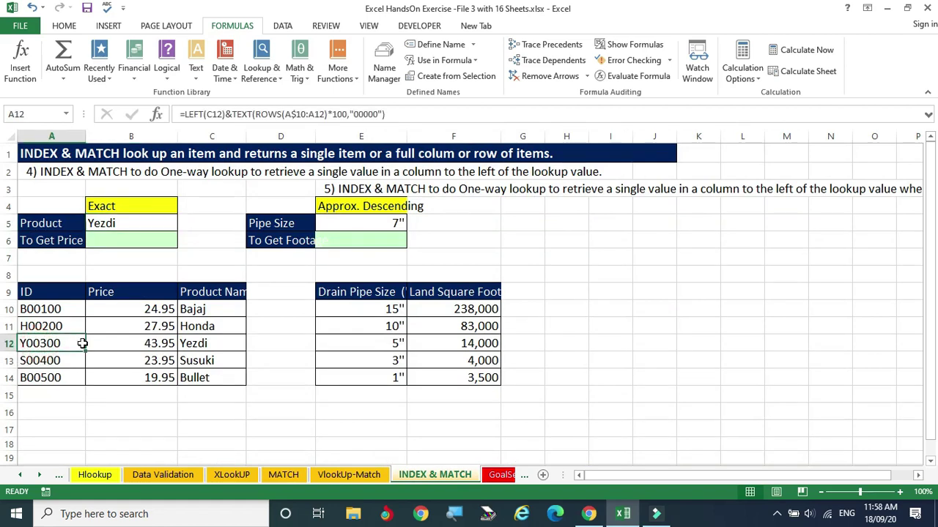
click(137, 344)
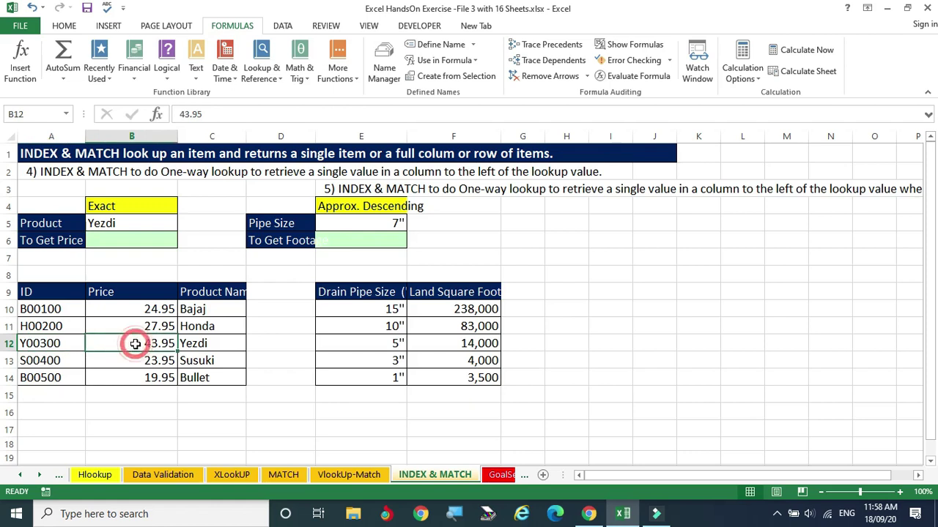
click(194, 343)
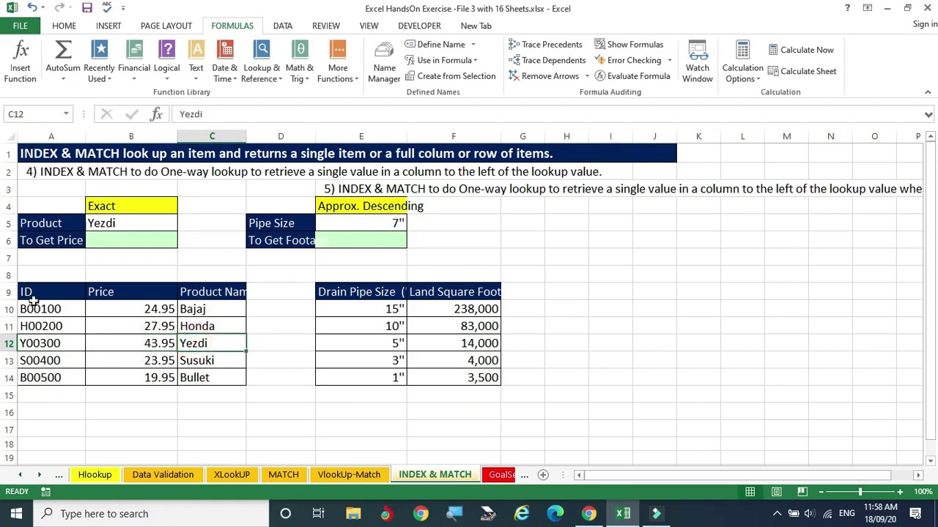
drag(46, 293, 212, 344)
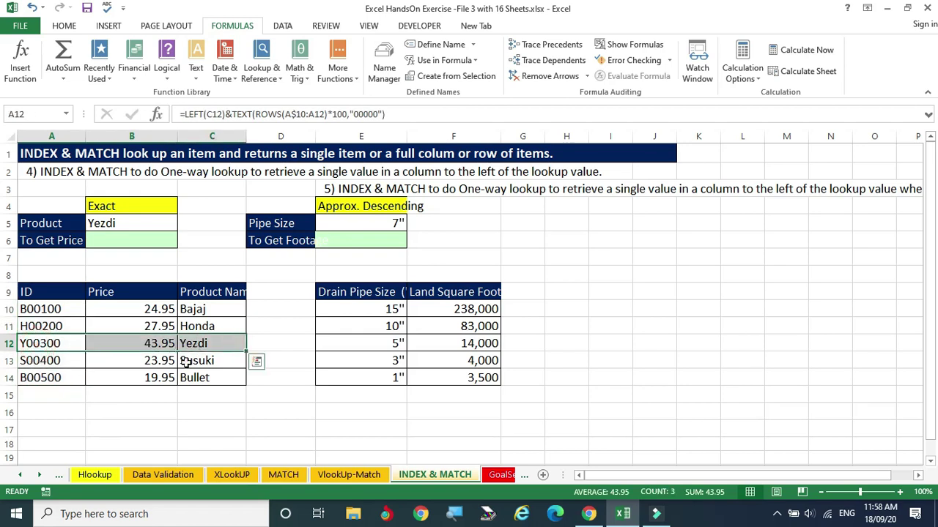
click(110, 441)
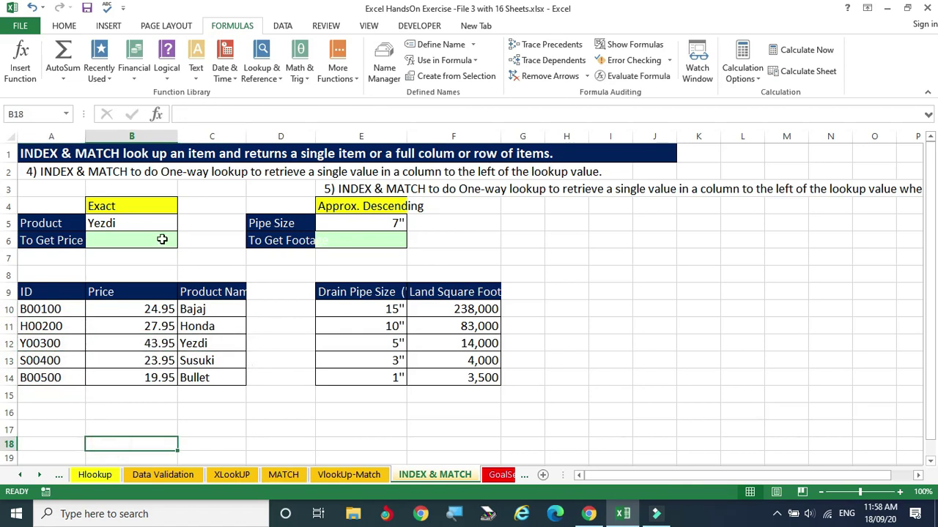
click(129, 220)
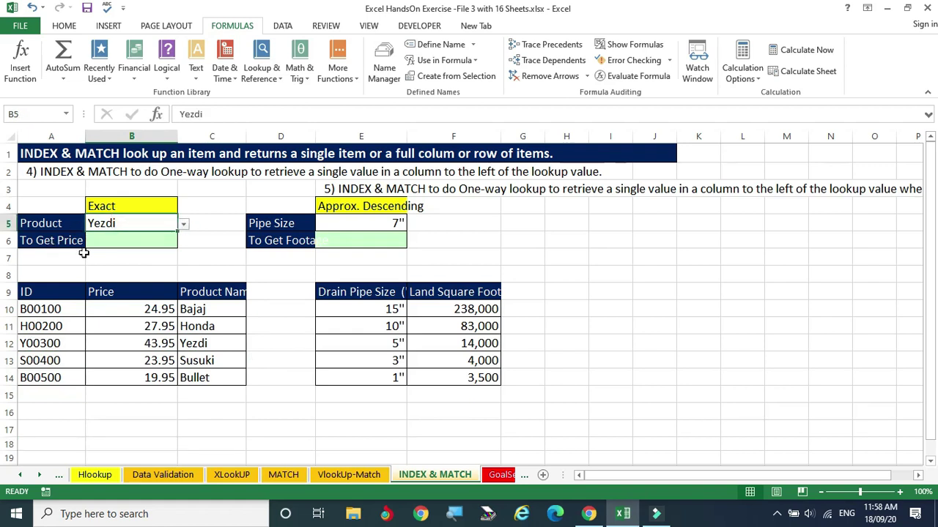
click(123, 343)
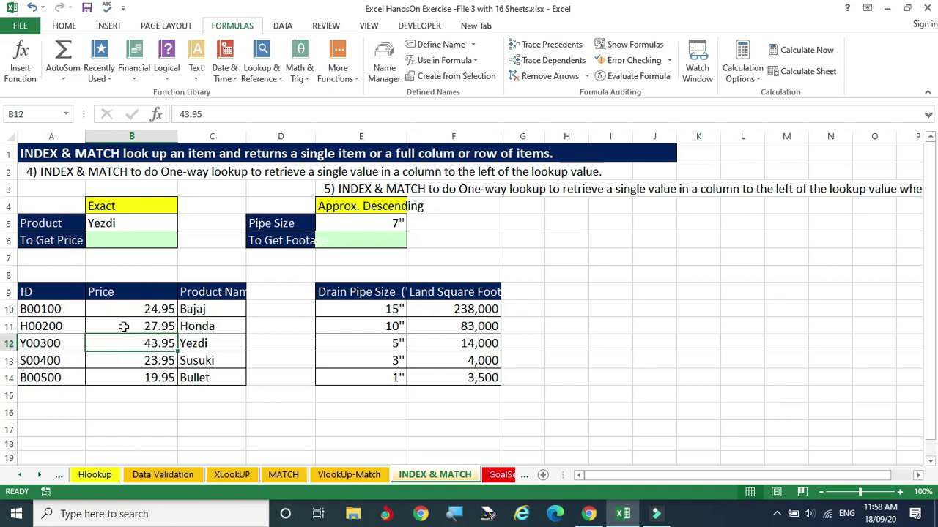
Choose Honda as the lookup product in B5 of the INDEX & MATCH sheet.
click(113, 223)
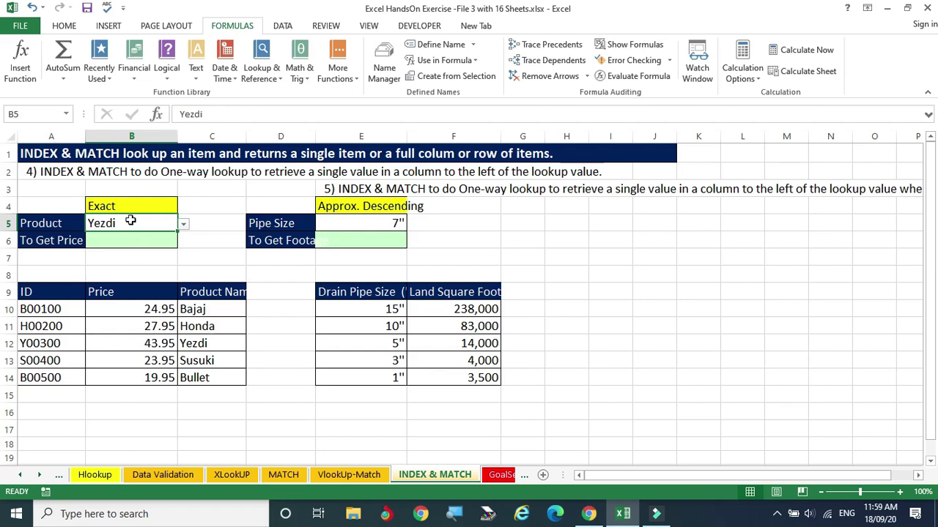
click(183, 225)
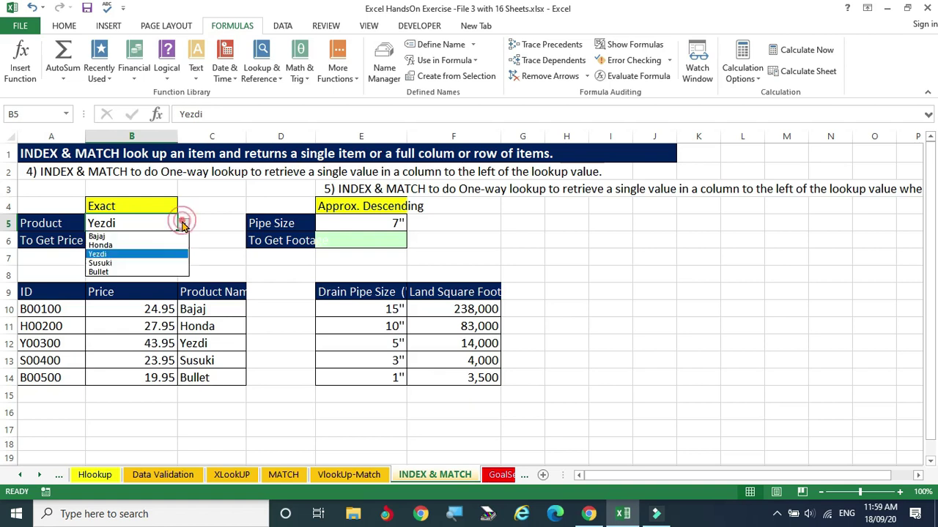
click(110, 244)
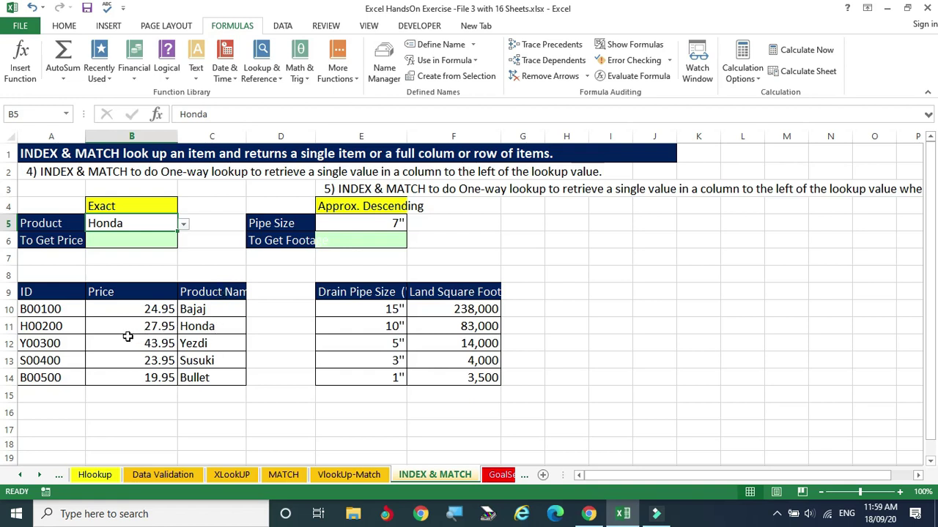
Start an INDEX formula in B6 with the Price range B10:B14 as its array.
click(134, 238)
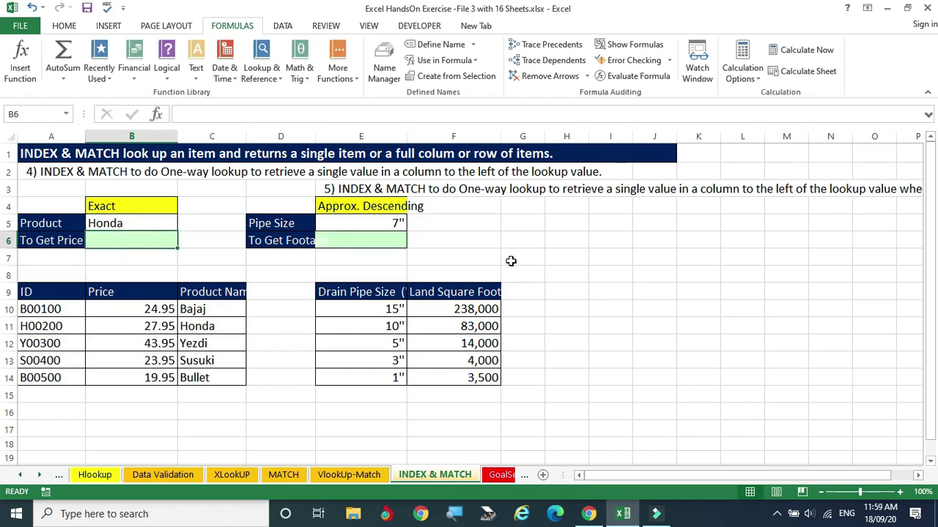
text(=index)
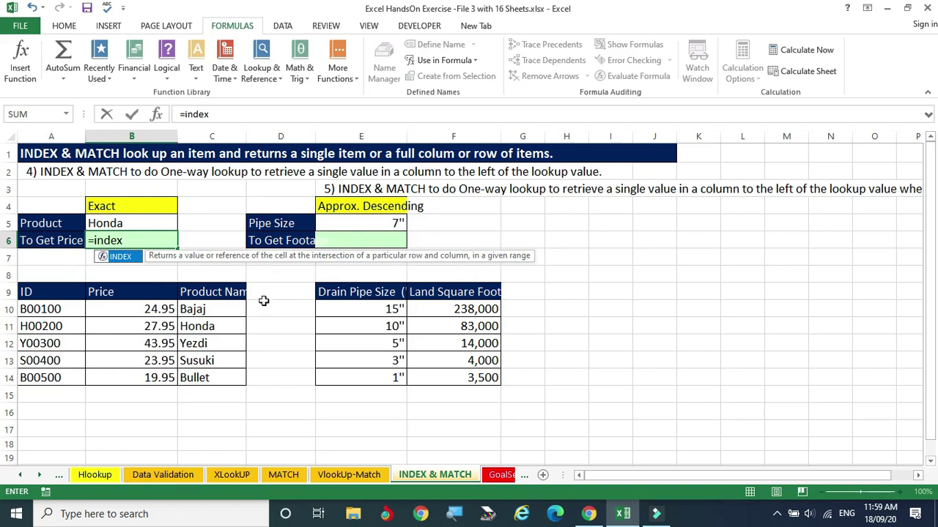
double_click(121, 256)
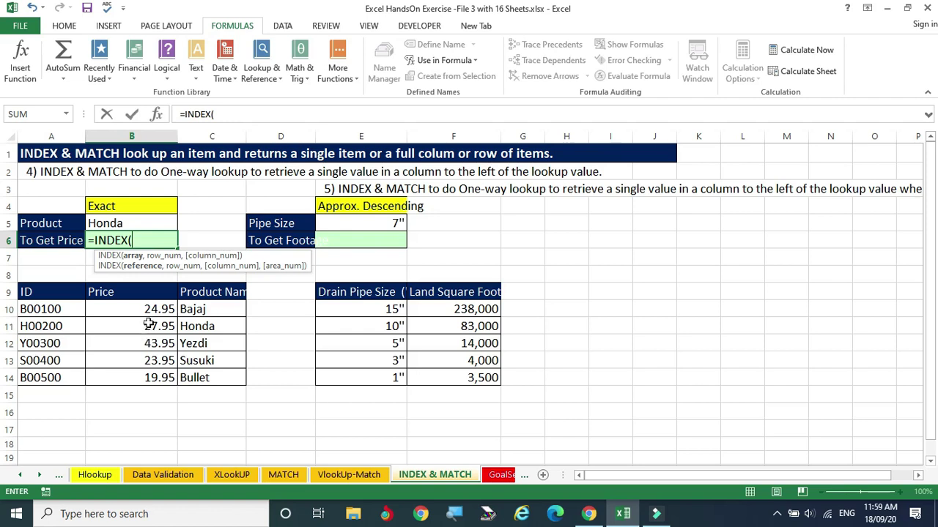
drag(149, 309, 142, 379)
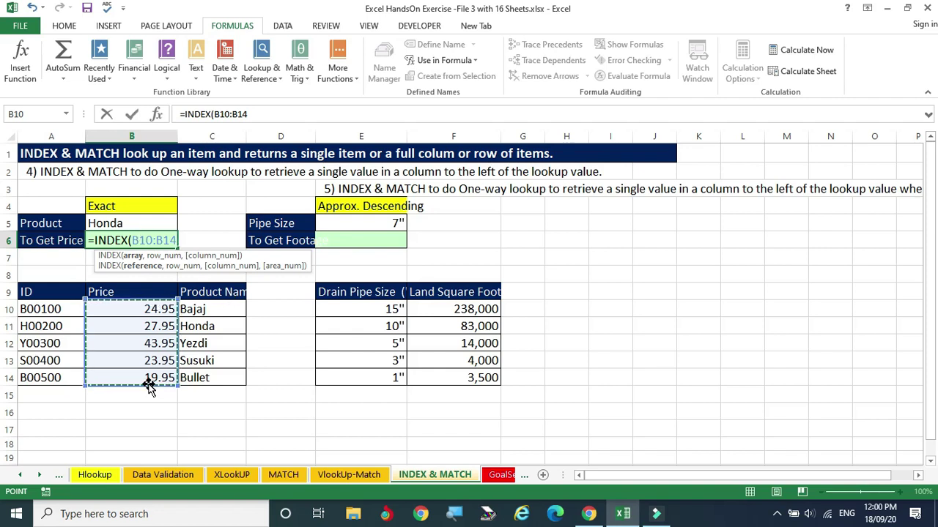
text(,)
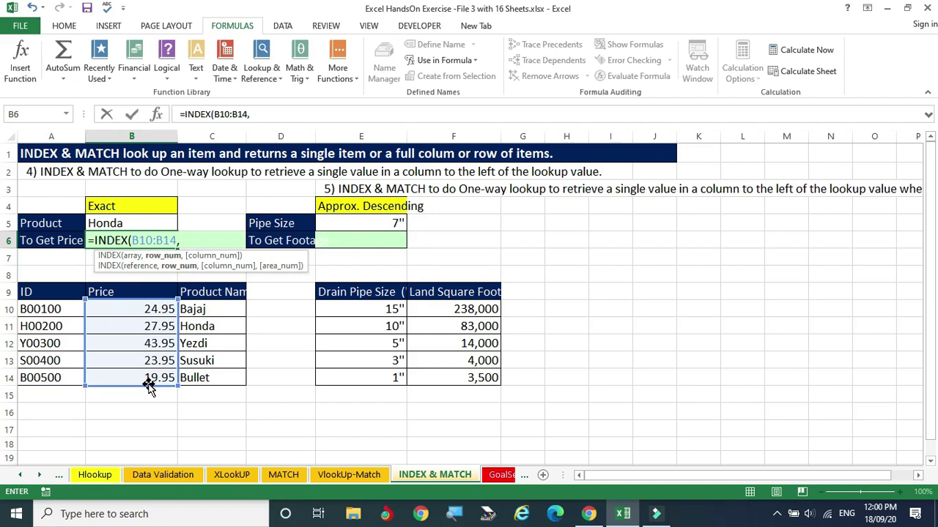
Complete the B6 formula with MATCH as the row number, looking up B5 in C10:C14 with exact match type 0.
text(ma)
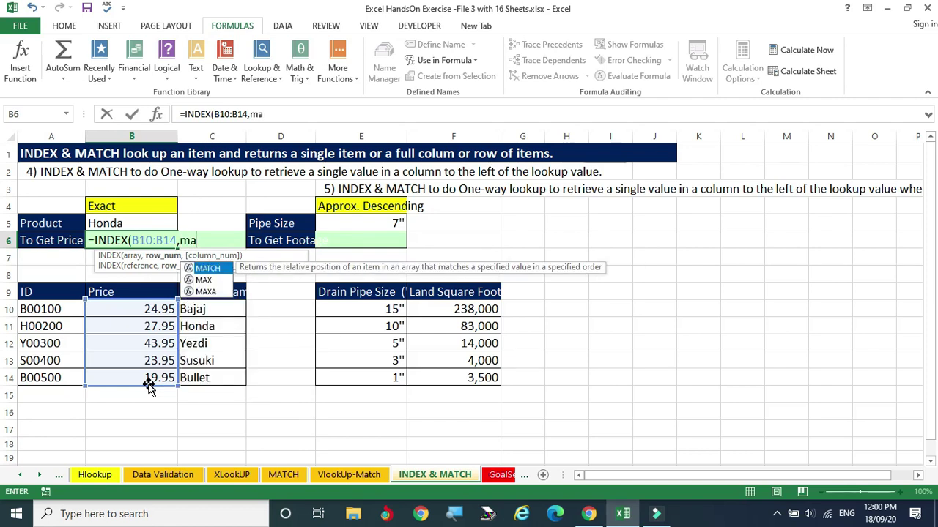
double_click(213, 268)
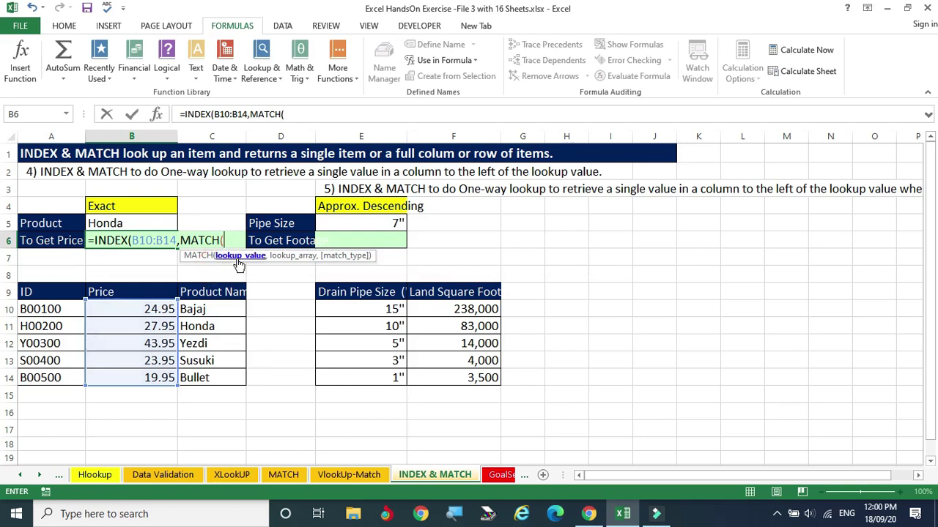
click(134, 222)
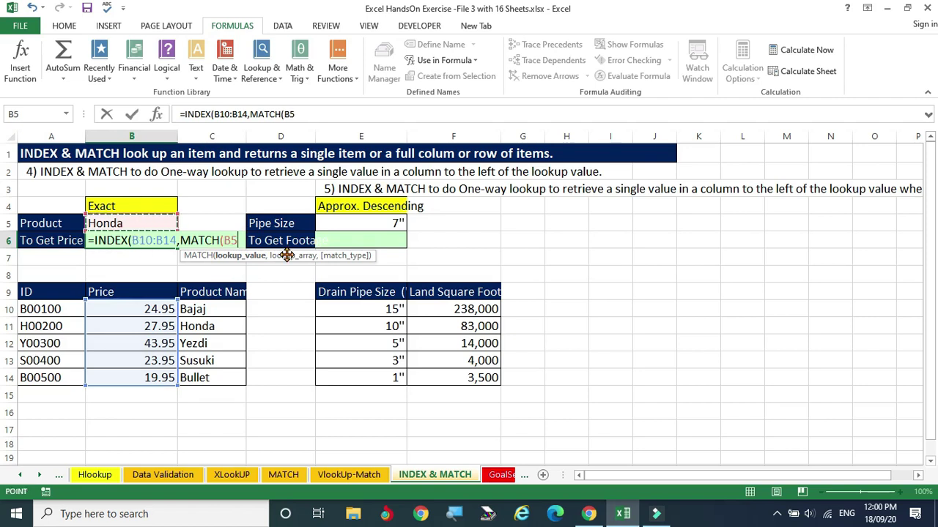
text(,)
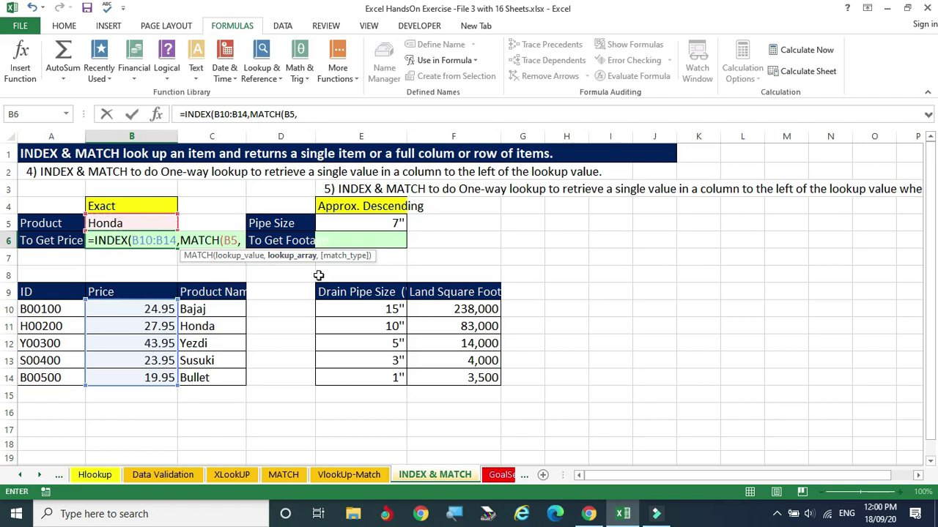
drag(196, 308, 197, 375)
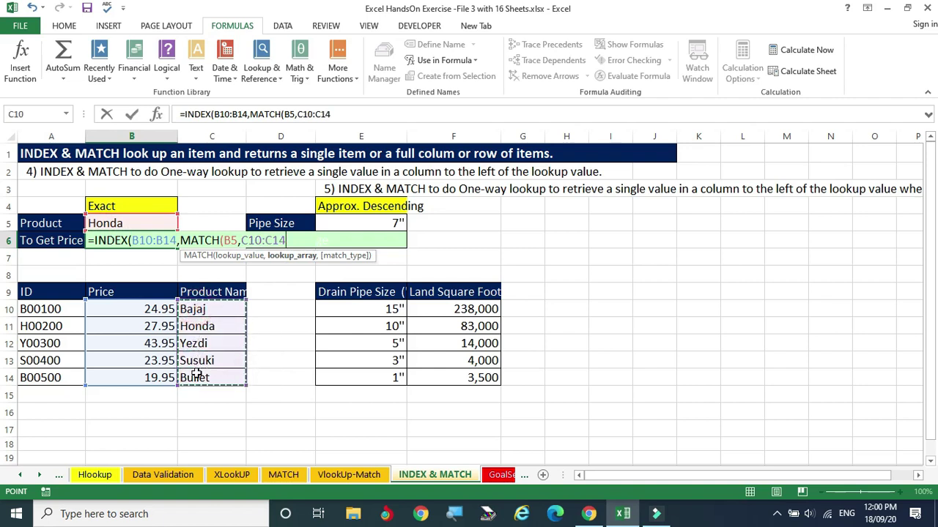
text(,)
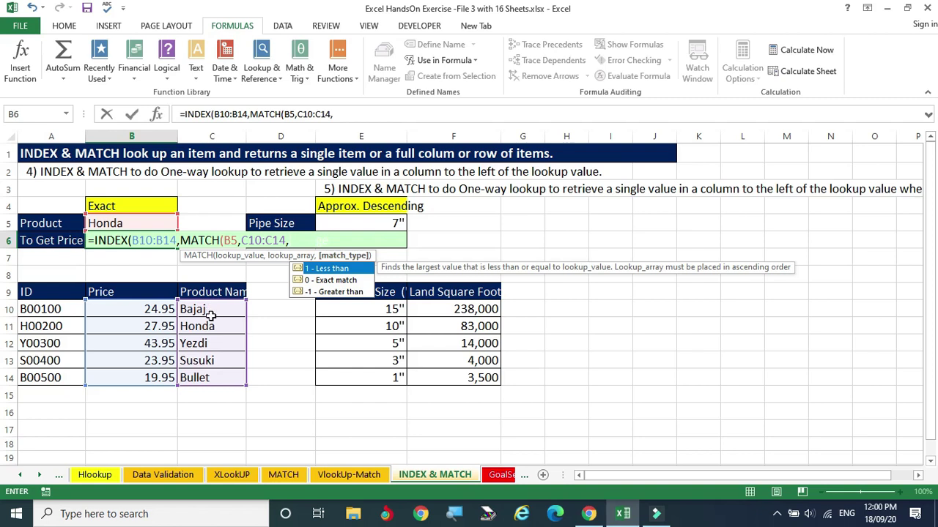
text(0))
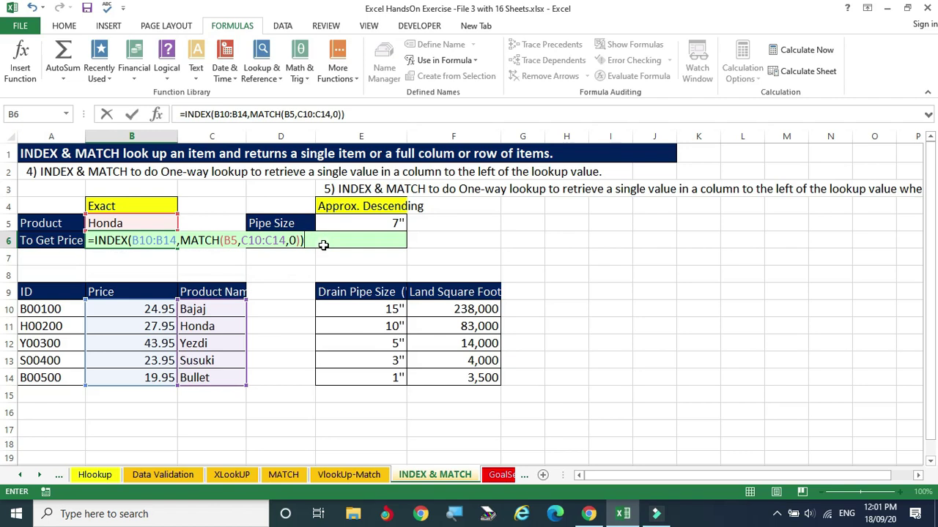
key(Return)
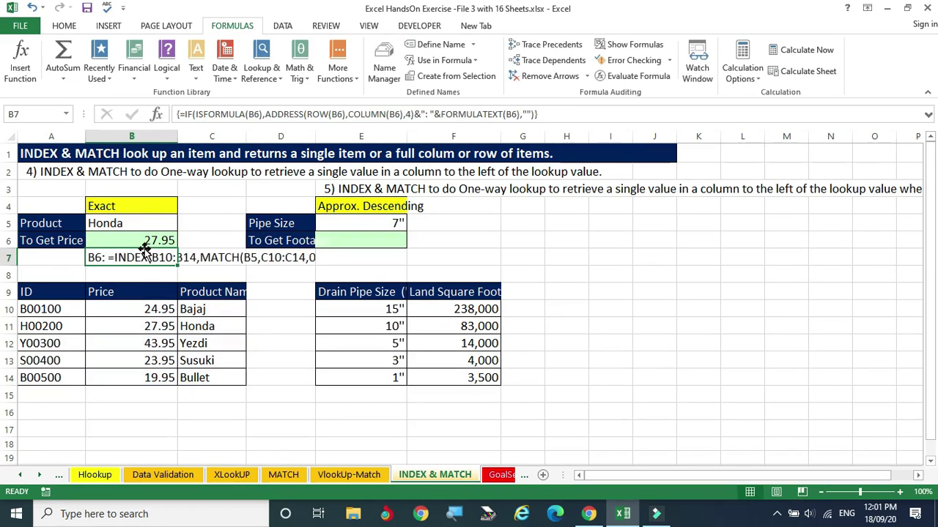
Check the price returned in B6 against Honda's row in the product table.
click(129, 238)
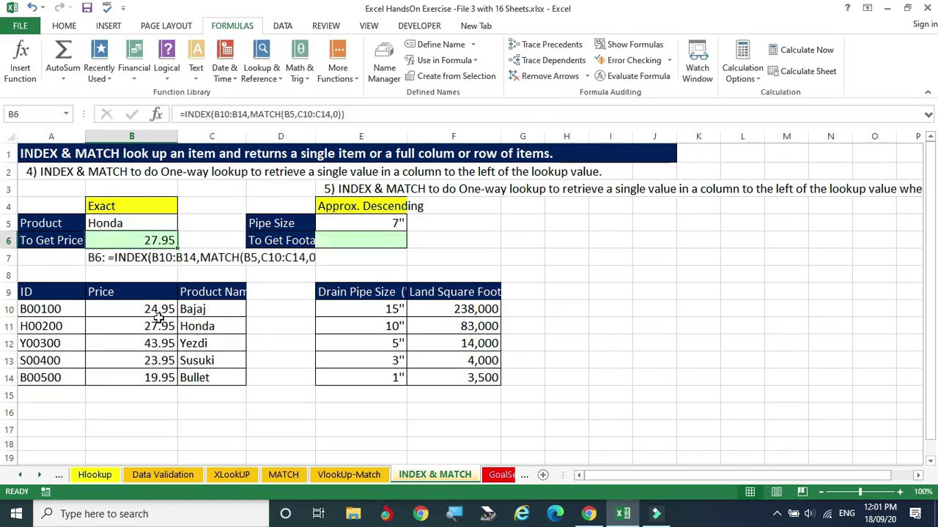
click(226, 325)
click(125, 328)
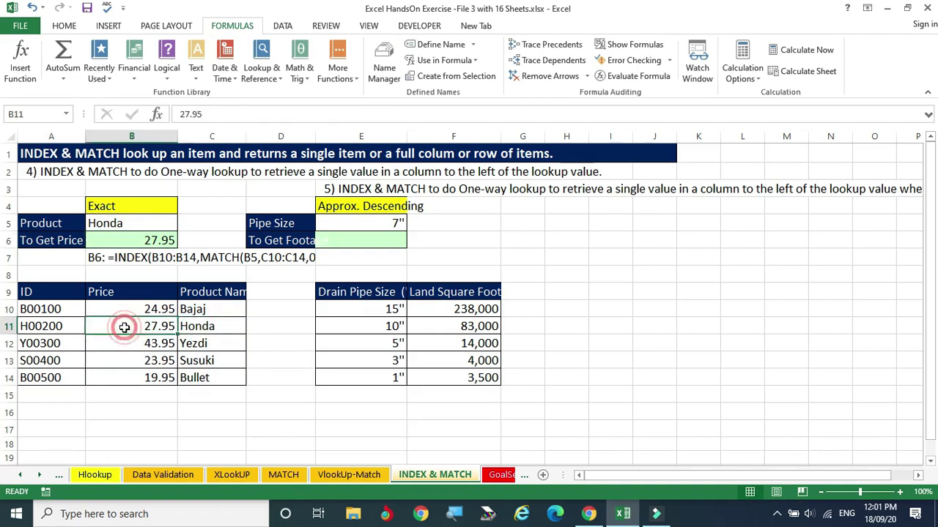
Change the lookup product in B5 to Bullet and check the price returned in B6.
click(144, 224)
click(183, 224)
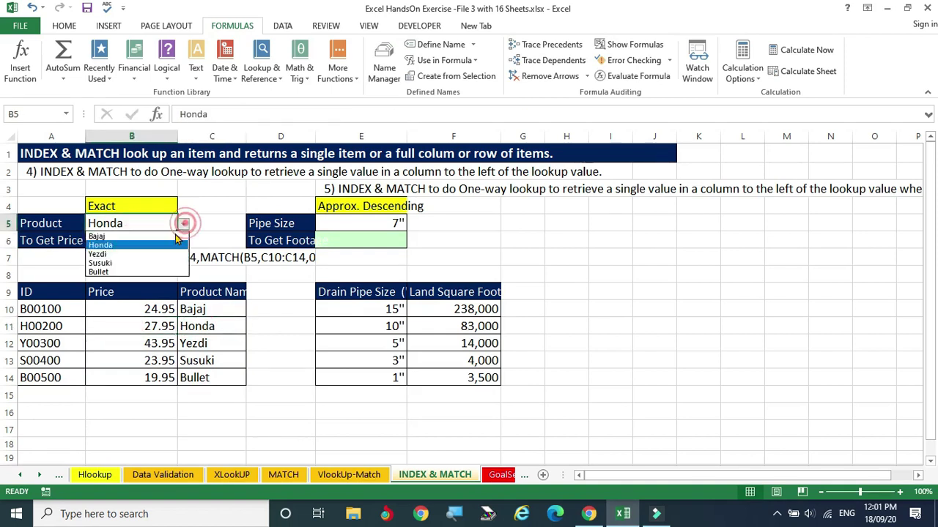
click(121, 273)
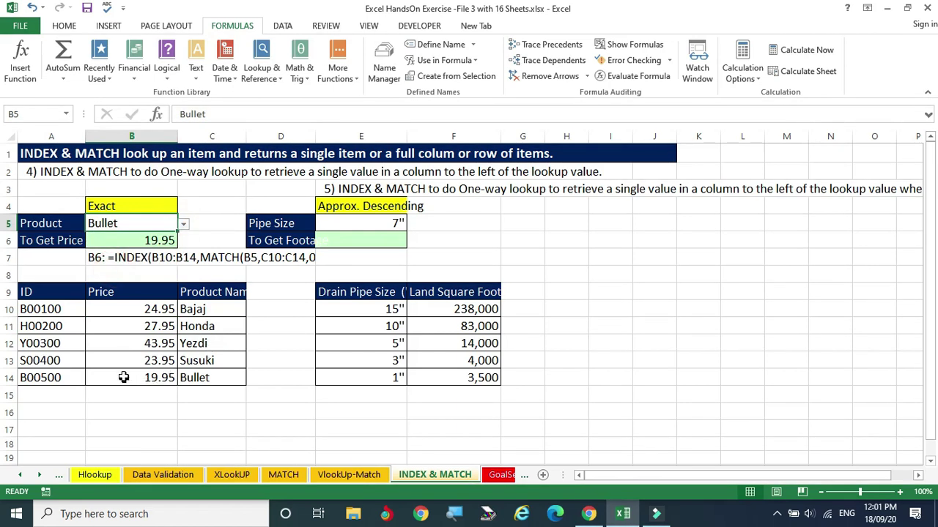
click(120, 244)
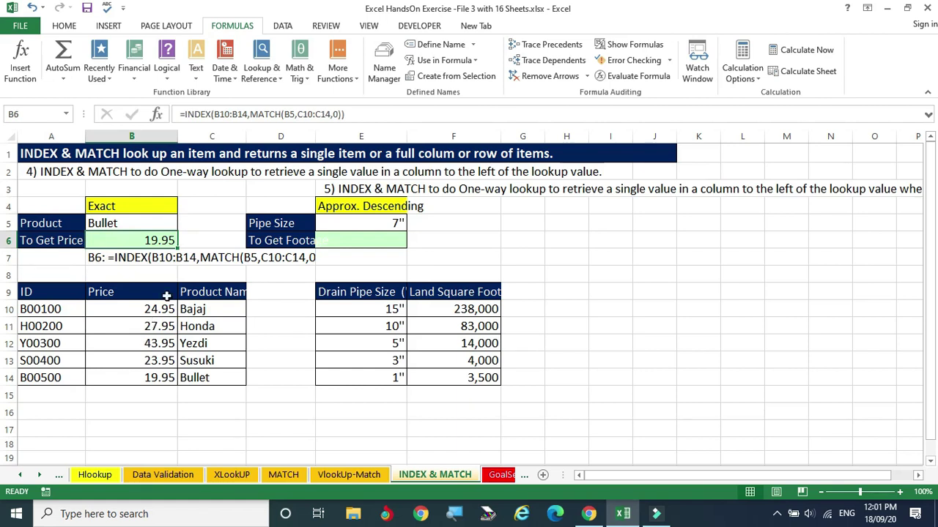
Start an INDEX formula in E6 with the Land Square Footage range F10:F14 as its array.
click(355, 240)
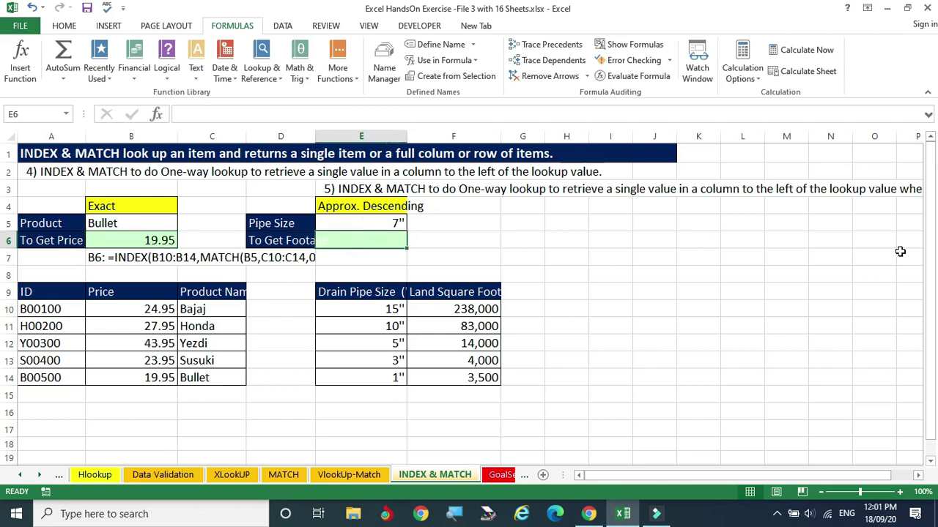
text(=)
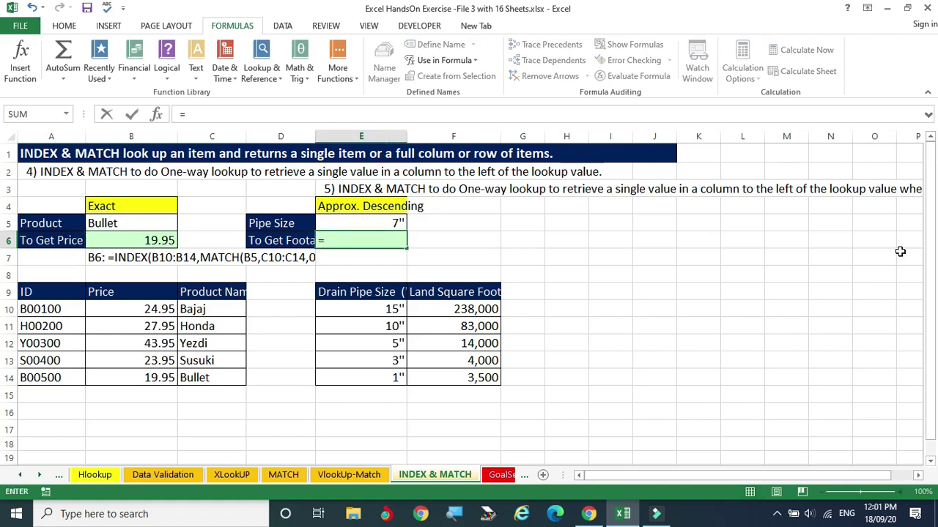
text(index)
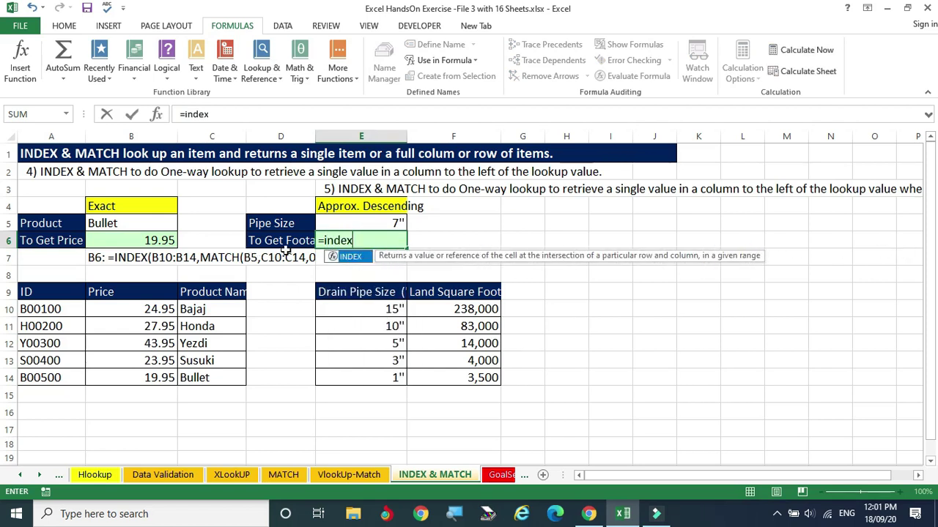
double_click(351, 258)
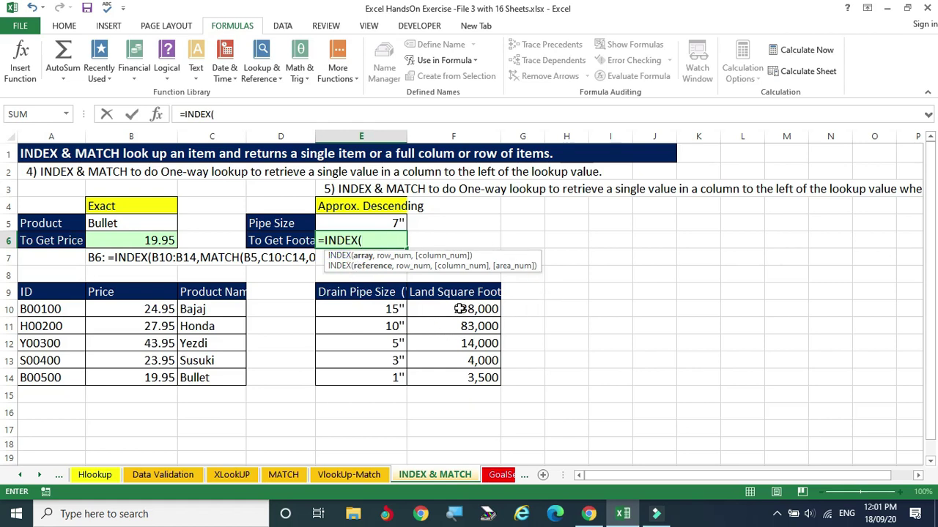
drag(457, 309, 461, 375)
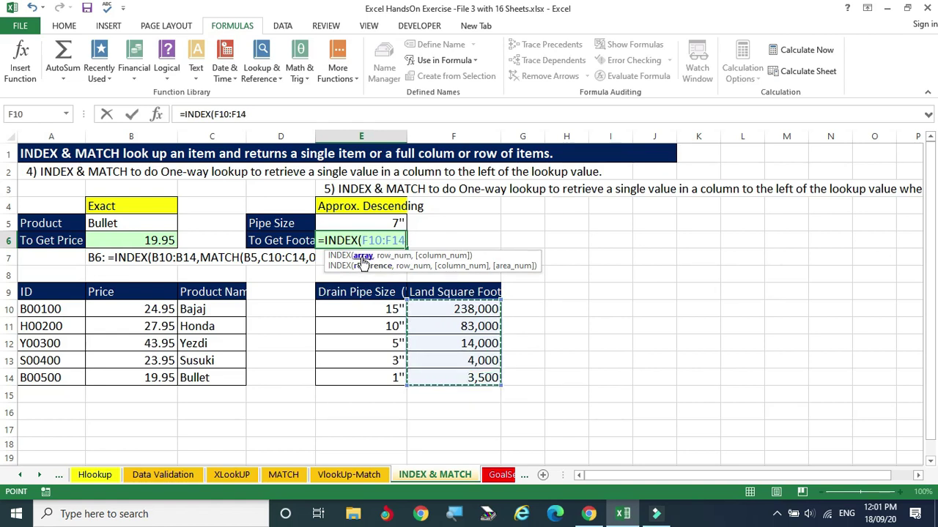
text(,)
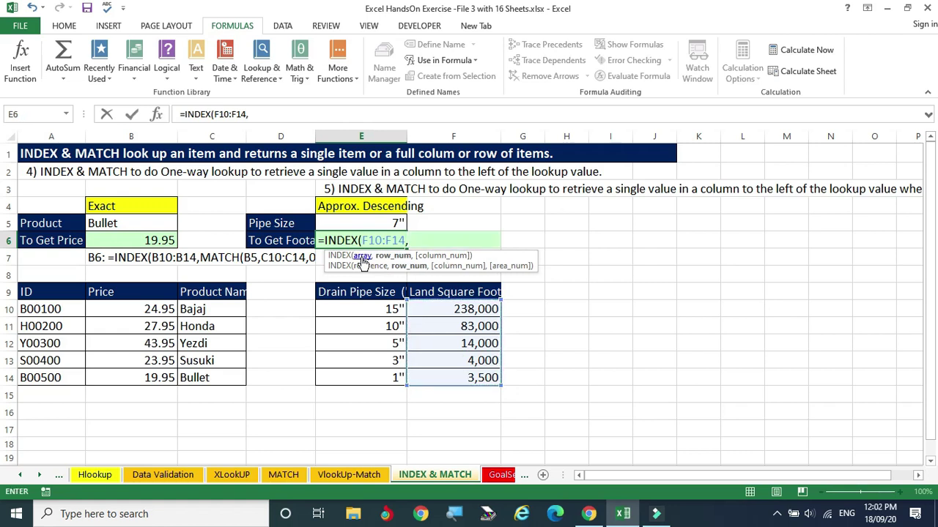
Complete the E6 formula with MATCH as the row number, looking up E5 in E10:E14 with match type -1.
text(mat)
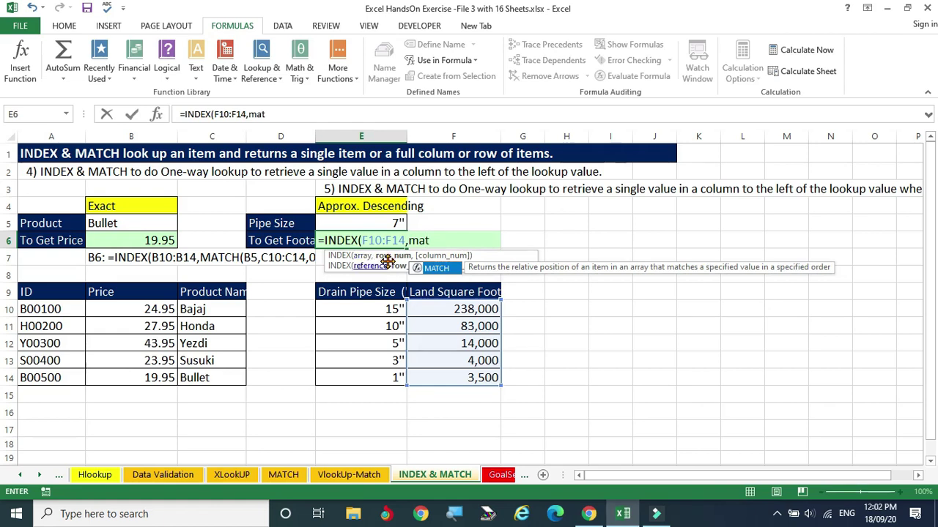
double_click(438, 268)
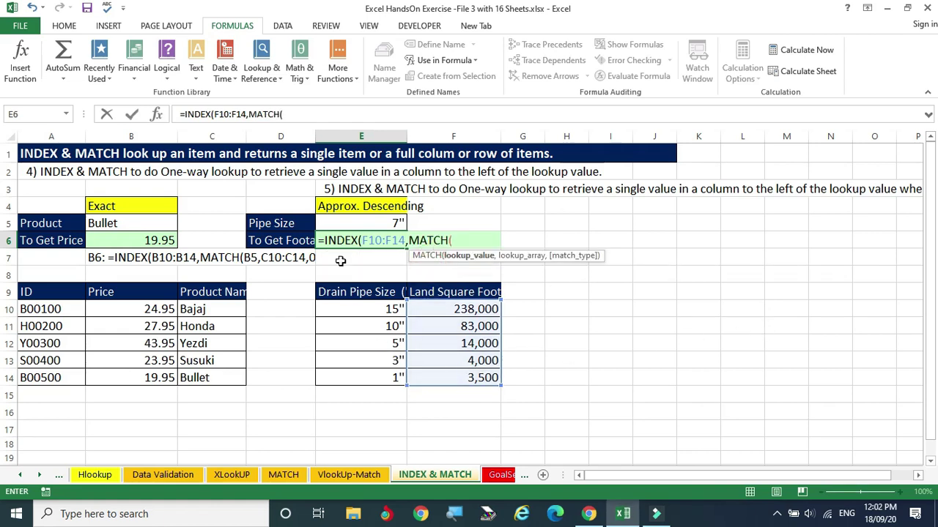
click(361, 222)
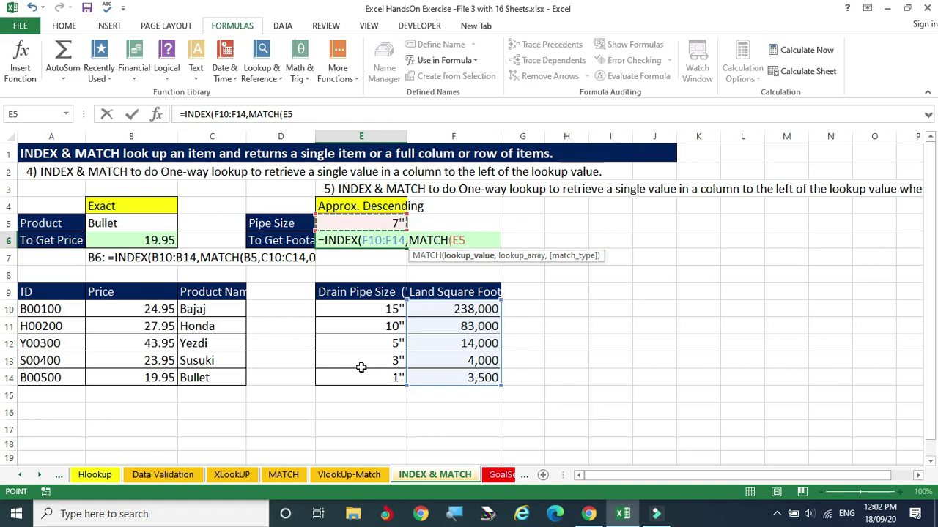
text(,)
drag(375, 311, 373, 377)
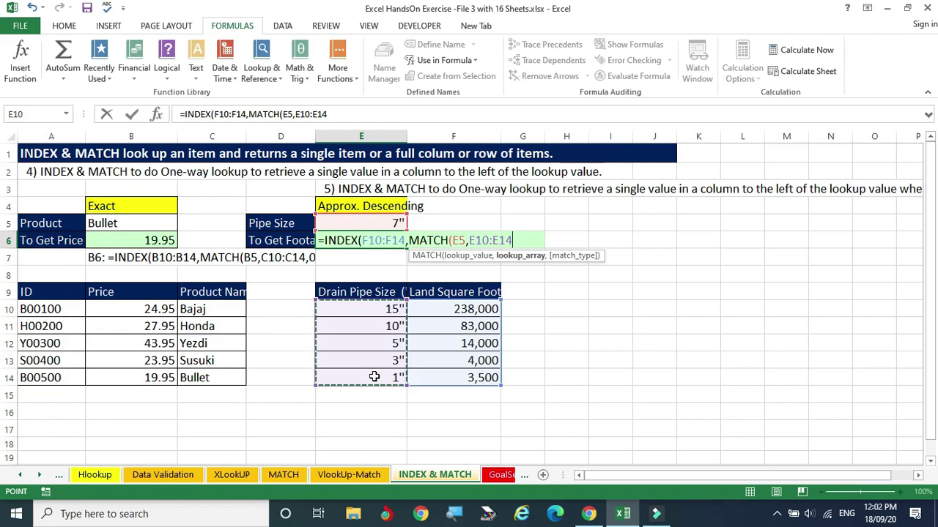
text(,-1)
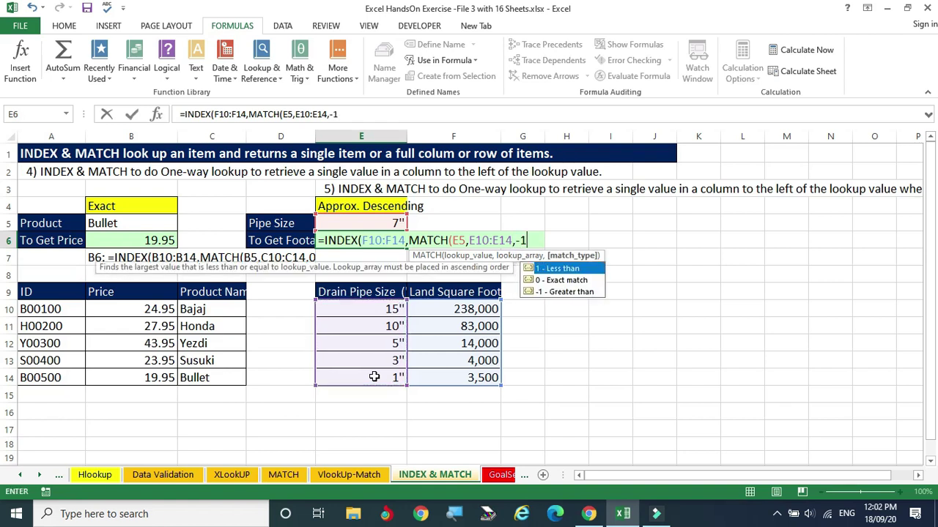
text()))
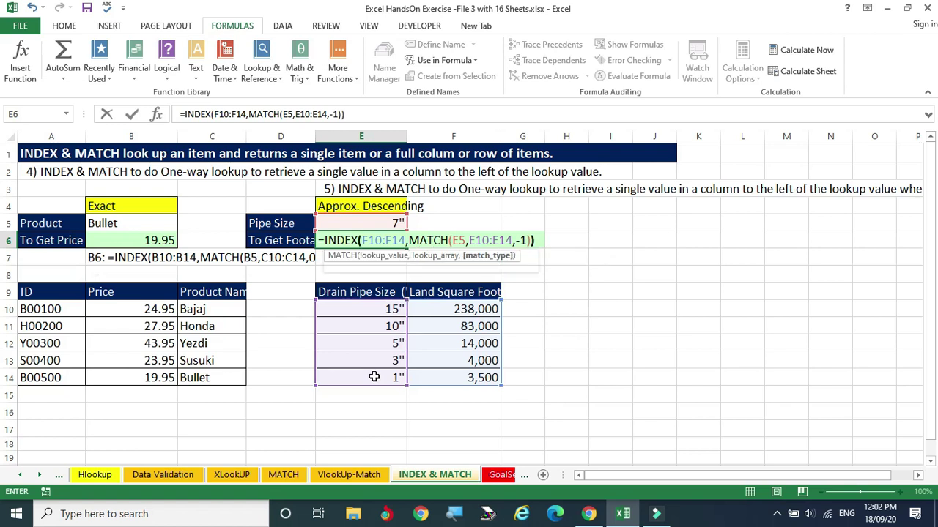
key(Return)
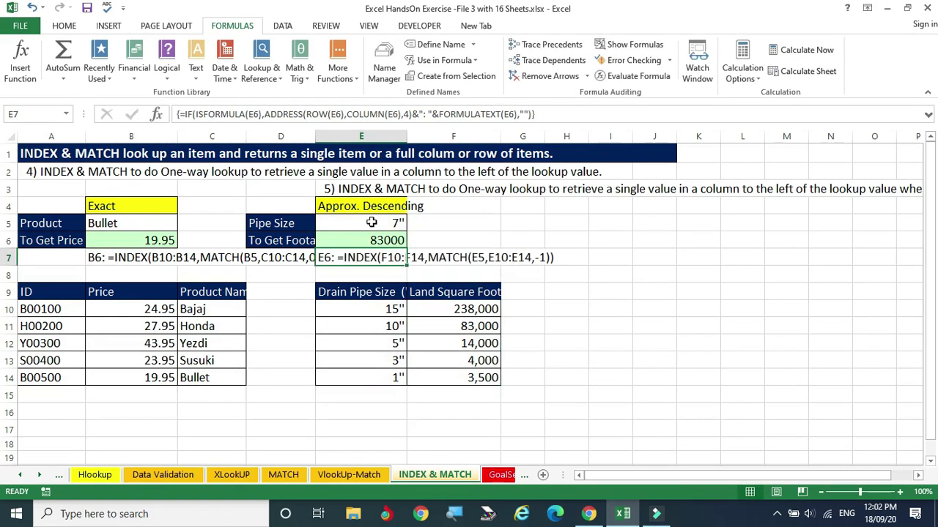
Check the footage returned in E6 for the pipe size in E5 against the 10" row of the drain pipe table.
click(371, 223)
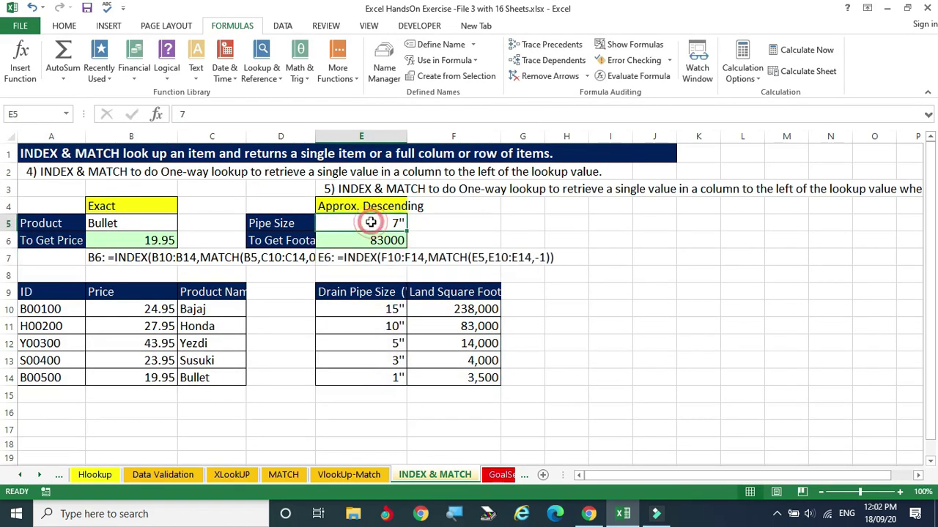
click(363, 327)
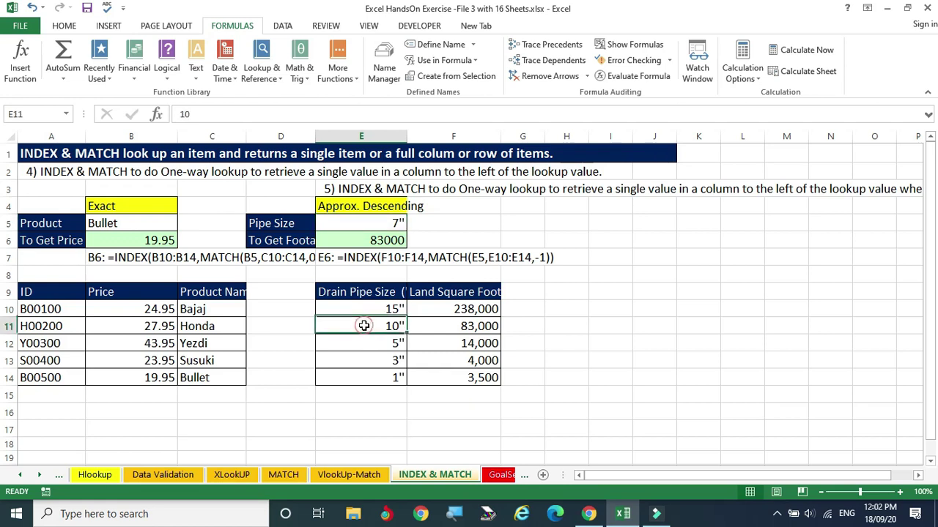
click(456, 326)
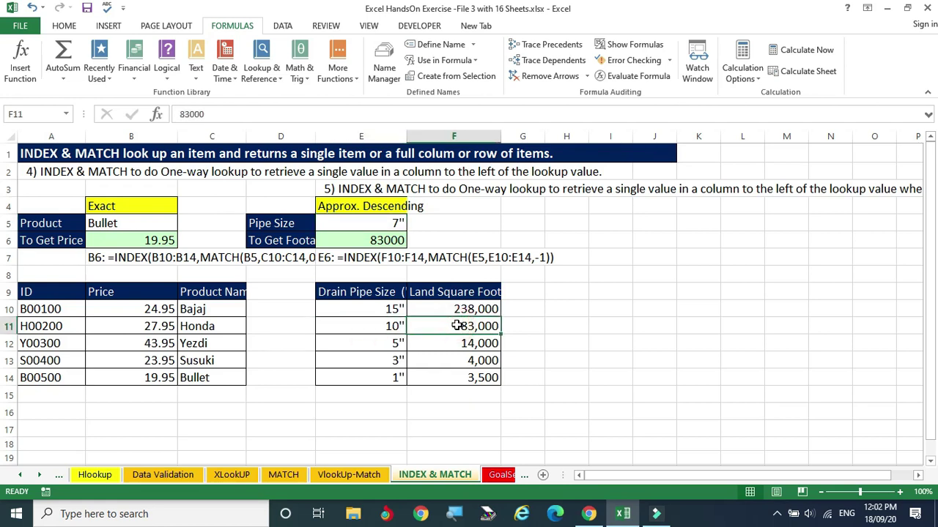
click(371, 223)
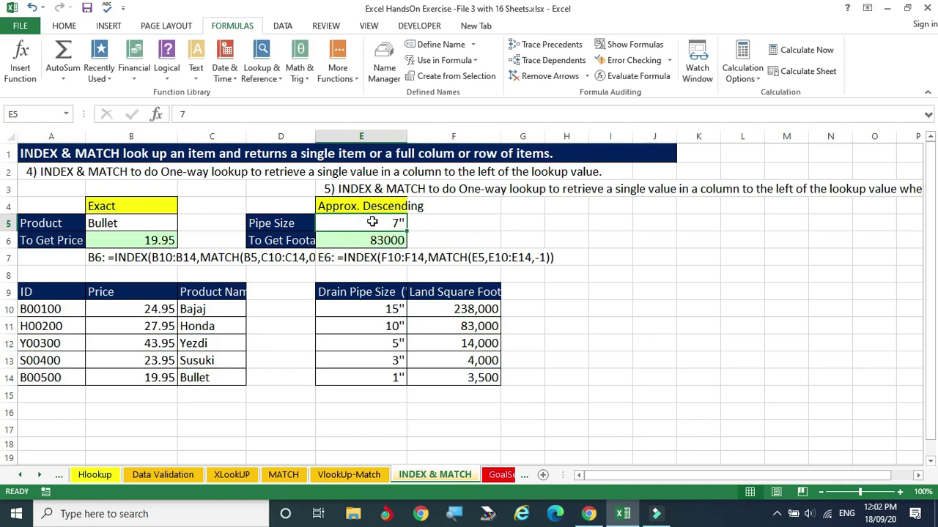
Open the VlookUp-Match sheet and widen the marks table's columns A to D to fit their contents.
click(358, 476)
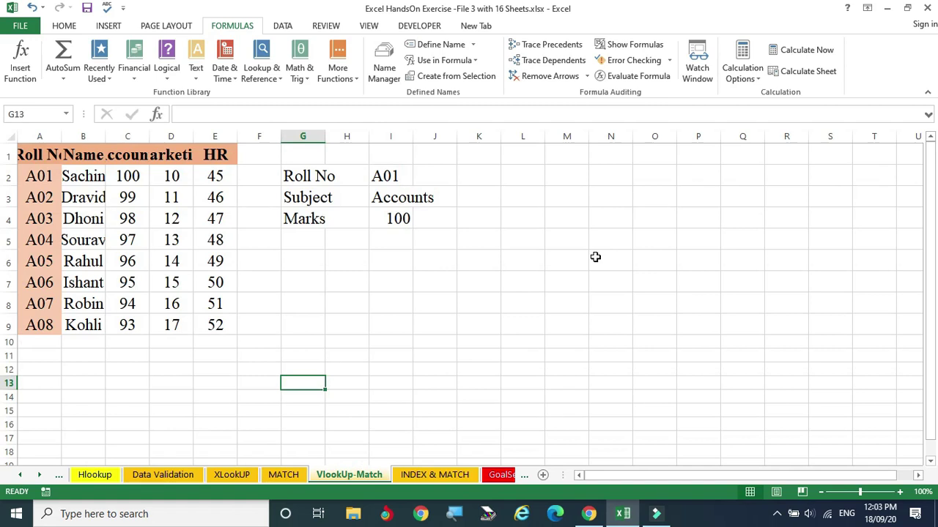
click(109, 353)
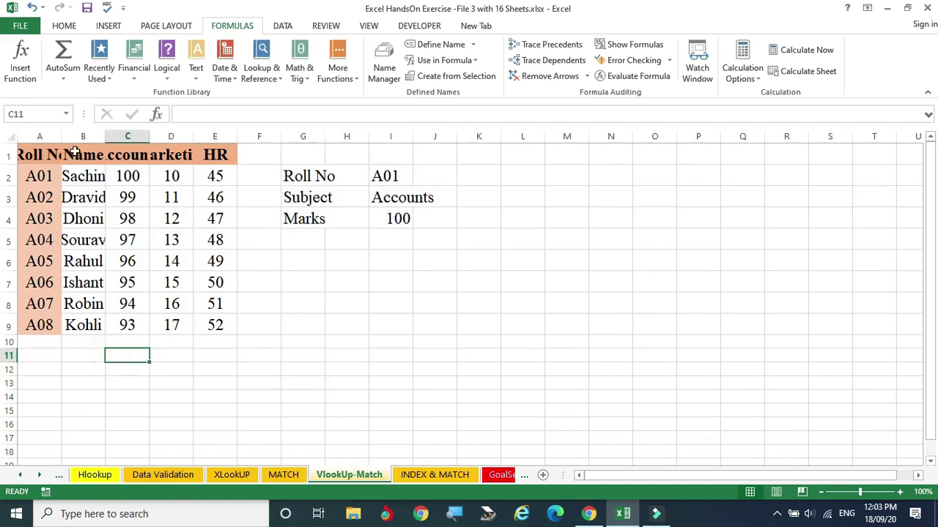
drag(61, 140, 297, 139)
click(204, 136)
click(186, 195)
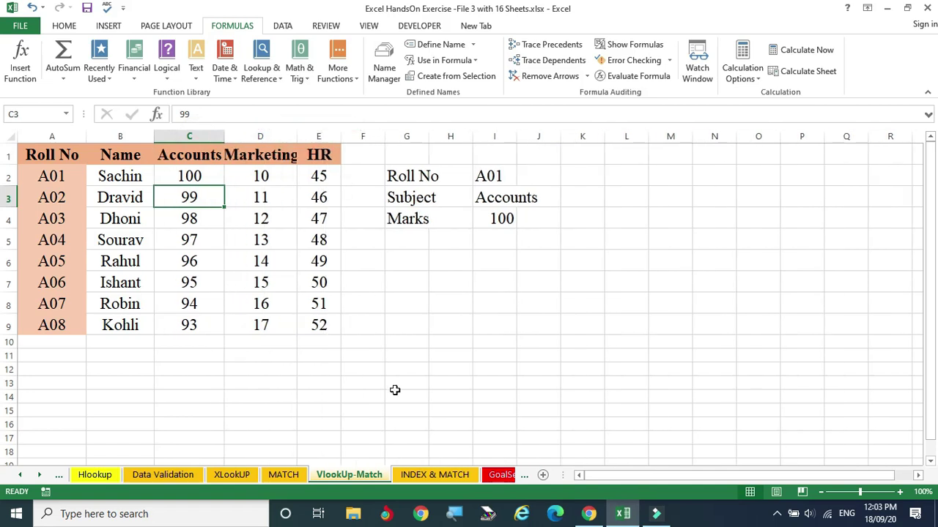
double_click(294, 136)
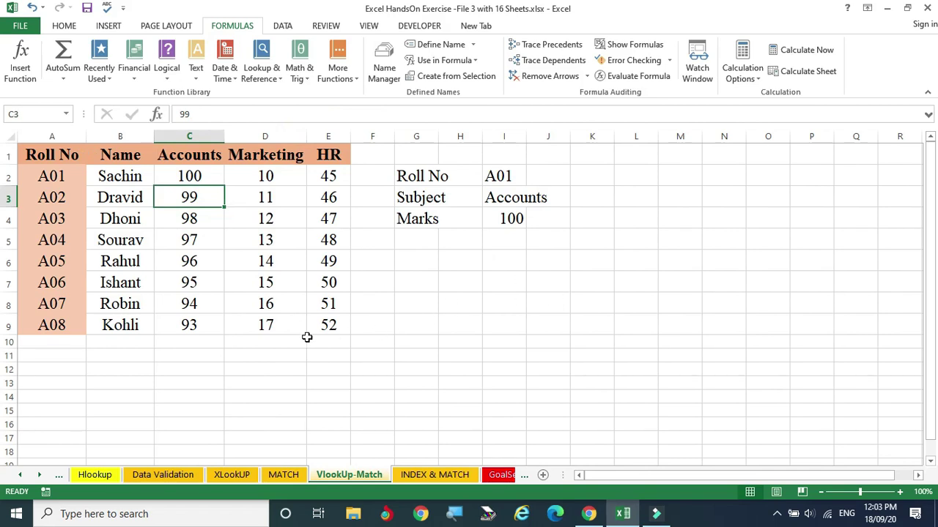
Examine the Roll No, Subject and Marks lookup cells in I2:I4.
click(497, 175)
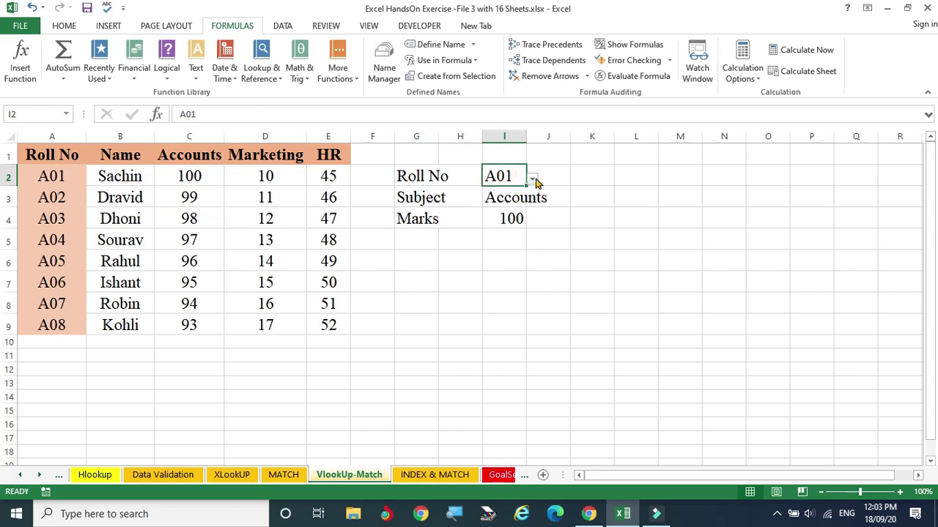
click(506, 198)
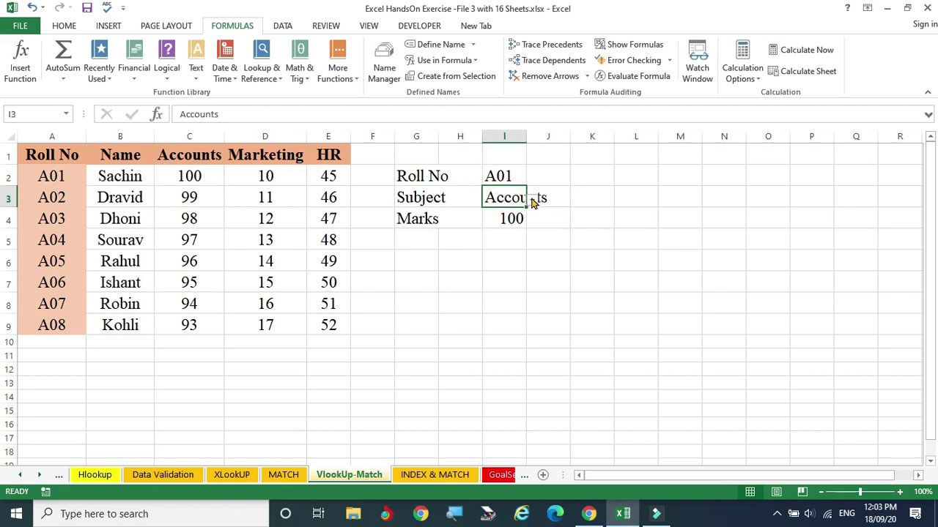
click(501, 219)
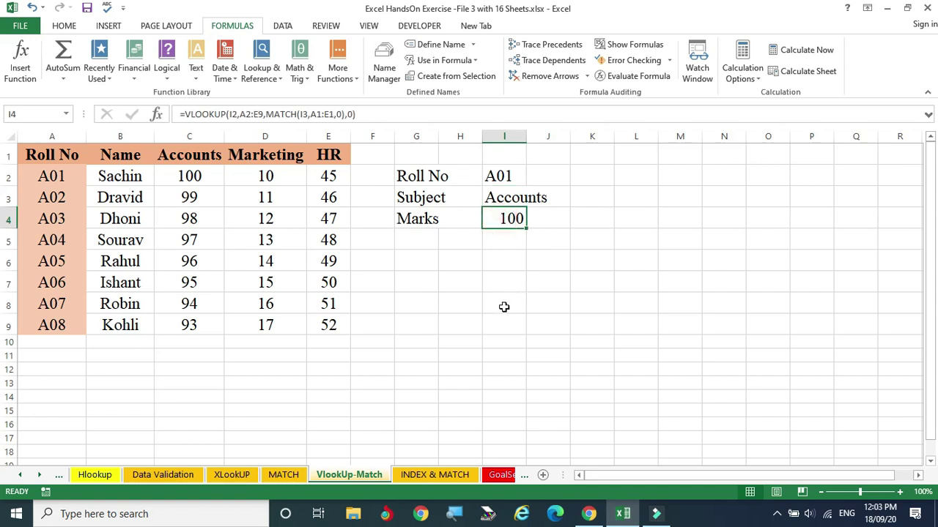
Check the mark returned in I4 against roll number A01's row and the Accounts column.
click(499, 175)
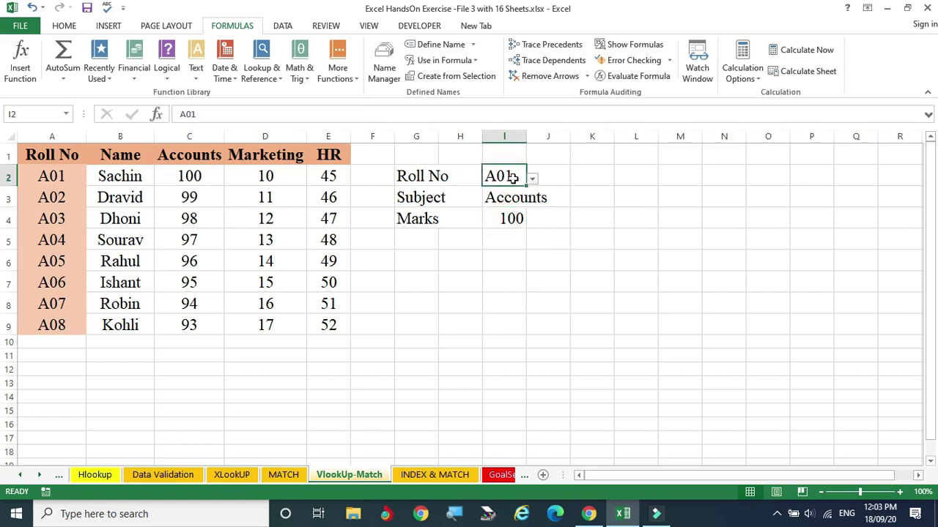
click(28, 176)
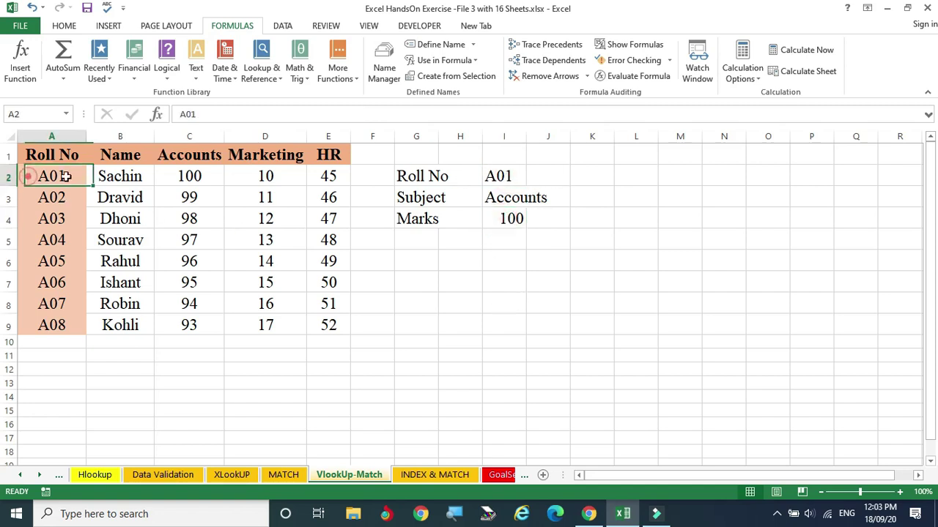
drag(66, 176, 299, 176)
drag(190, 157, 190, 326)
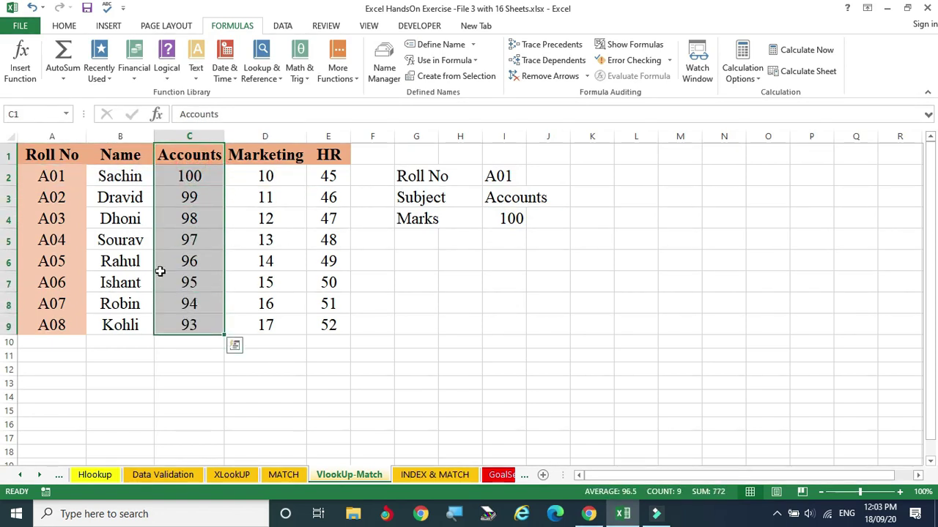
click(188, 171)
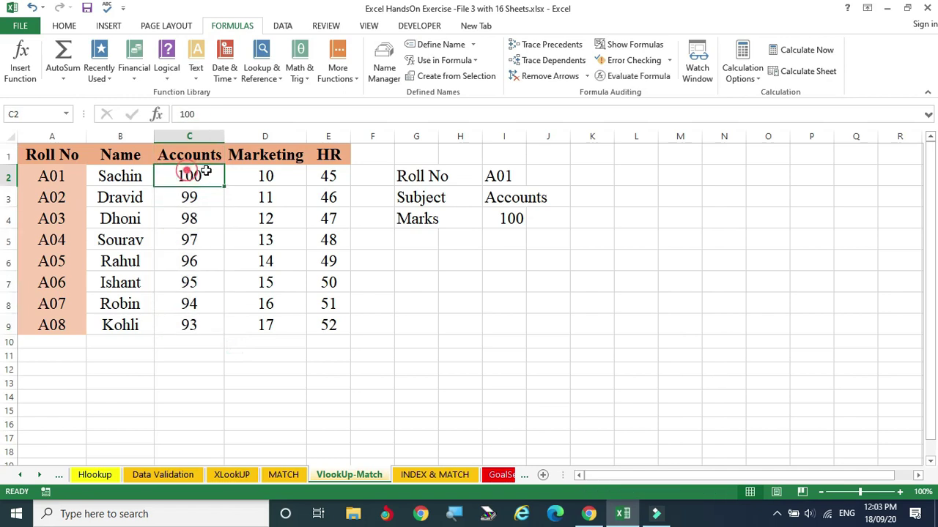
click(506, 218)
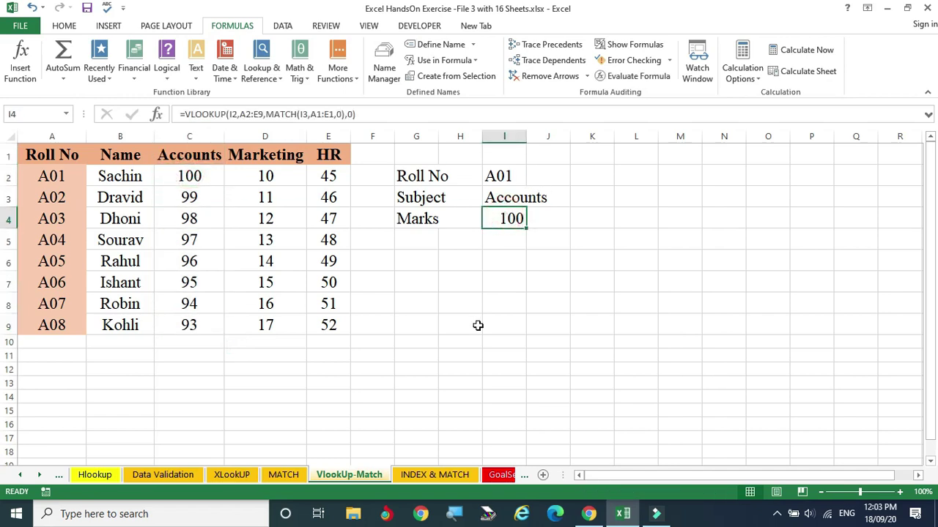
Set the lookup roll number in I2 to A06 and the subject in I3 to Marketing.
click(502, 174)
click(533, 179)
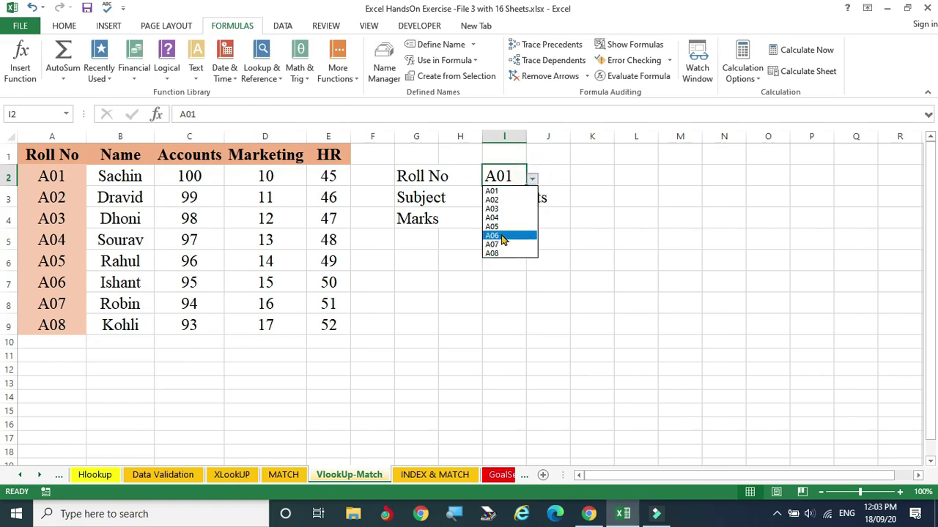
click(503, 237)
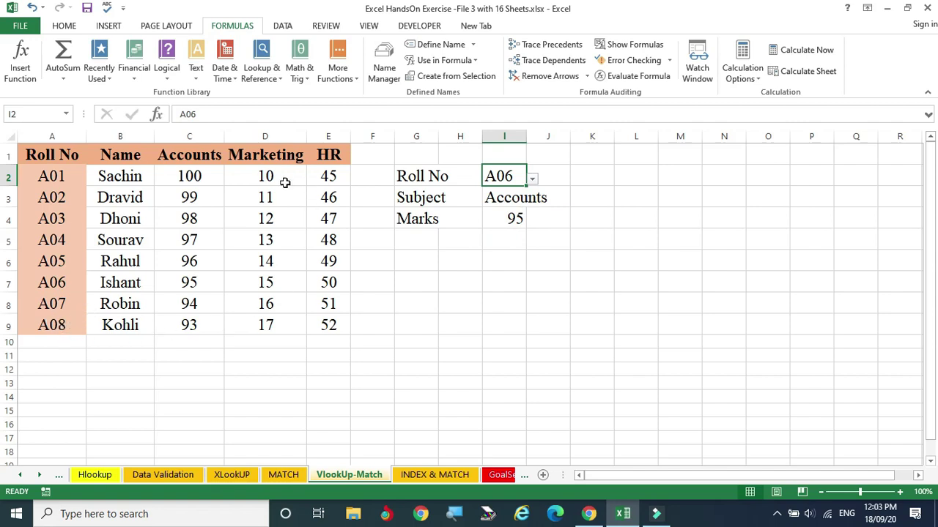
click(510, 198)
click(533, 198)
click(513, 231)
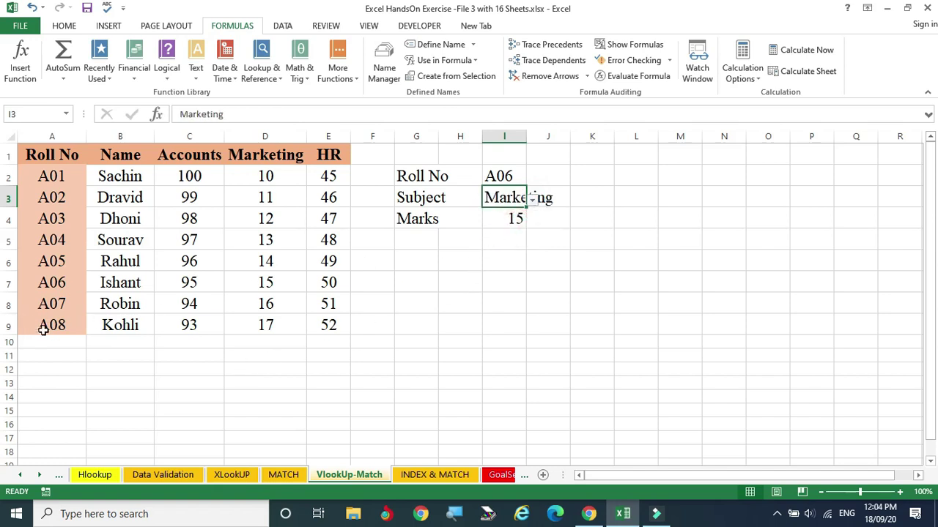
Trace roll number A06's row and the Marketing column to the cell where they meet.
drag(34, 284, 329, 282)
drag(265, 158, 272, 292)
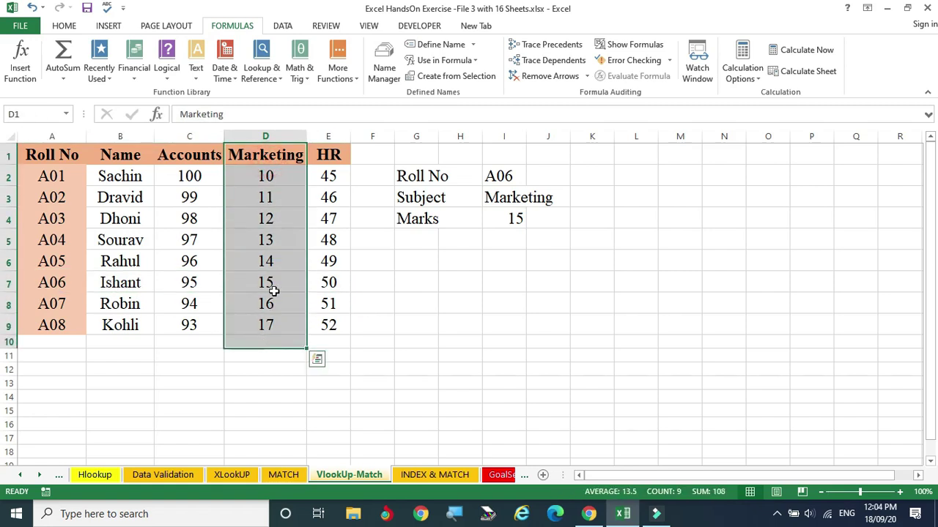
click(273, 282)
Examine the combined VLOOKUP and MATCH formula in the Marks cell I4.
click(505, 218)
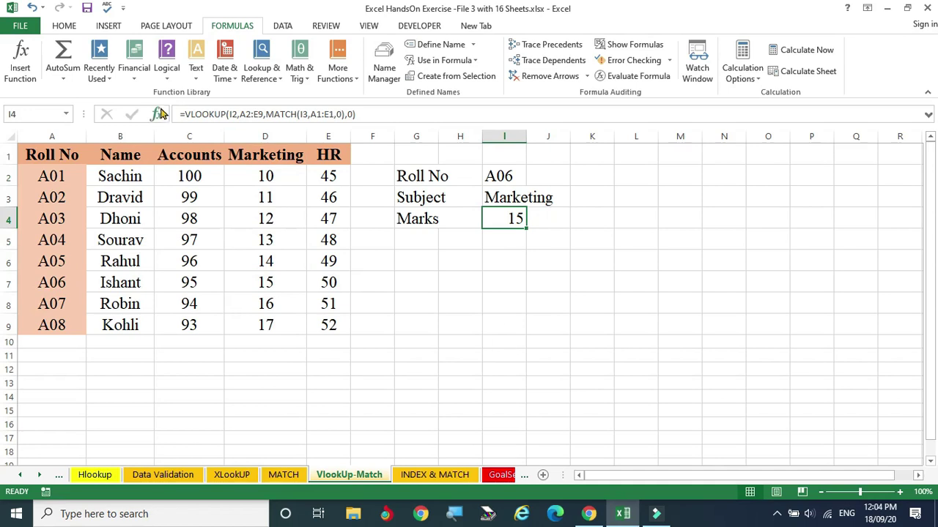
click(187, 113)
double_click(194, 113)
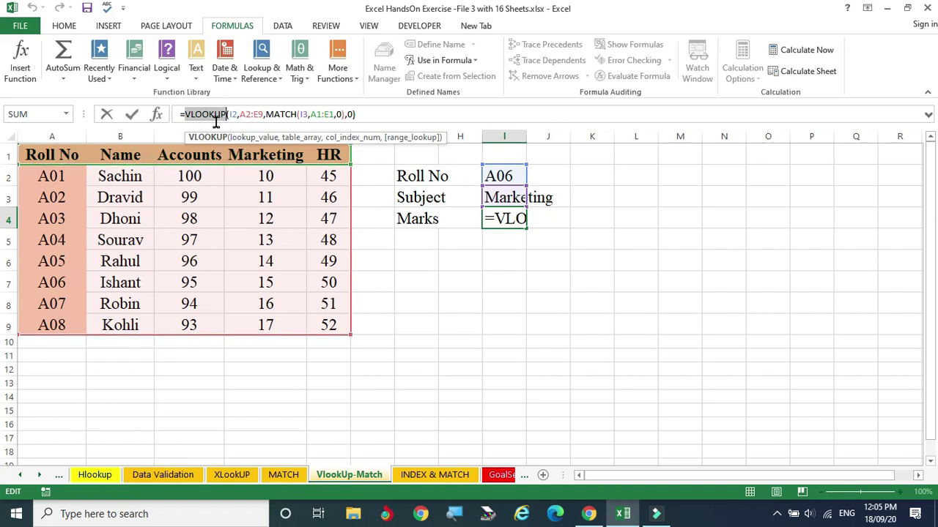
click(433, 283)
key(Escape)
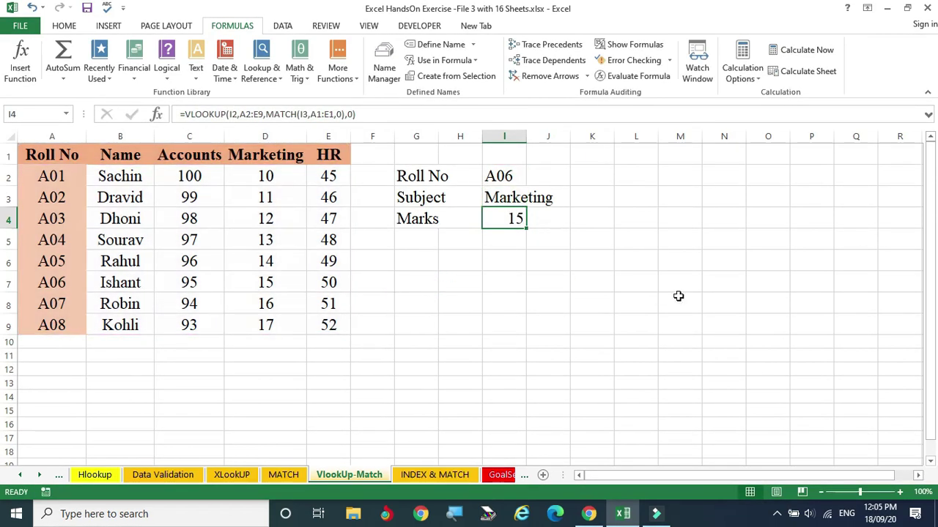
Review the lookup cells I2:I4, and revisit the MATCH and INDEX & MATCH sheets.
click(678, 301)
click(503, 178)
click(499, 195)
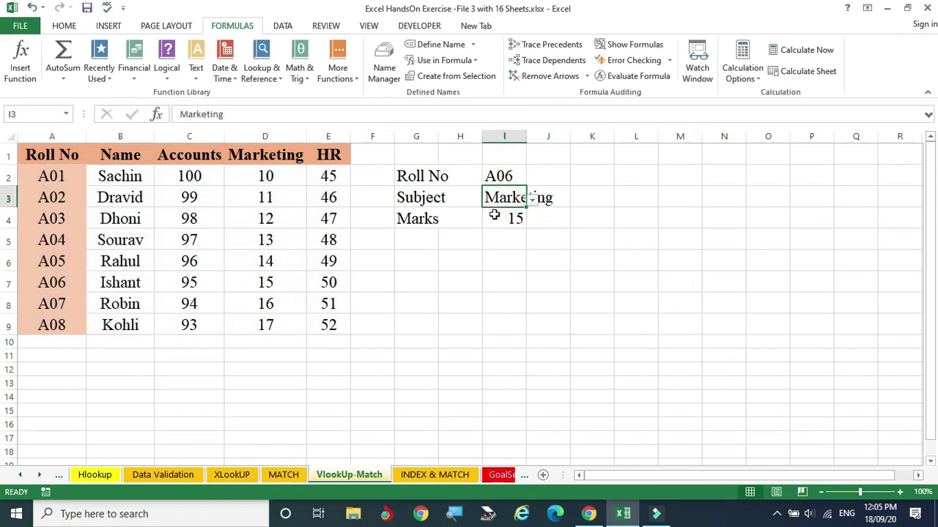
click(490, 213)
click(282, 475)
click(435, 474)
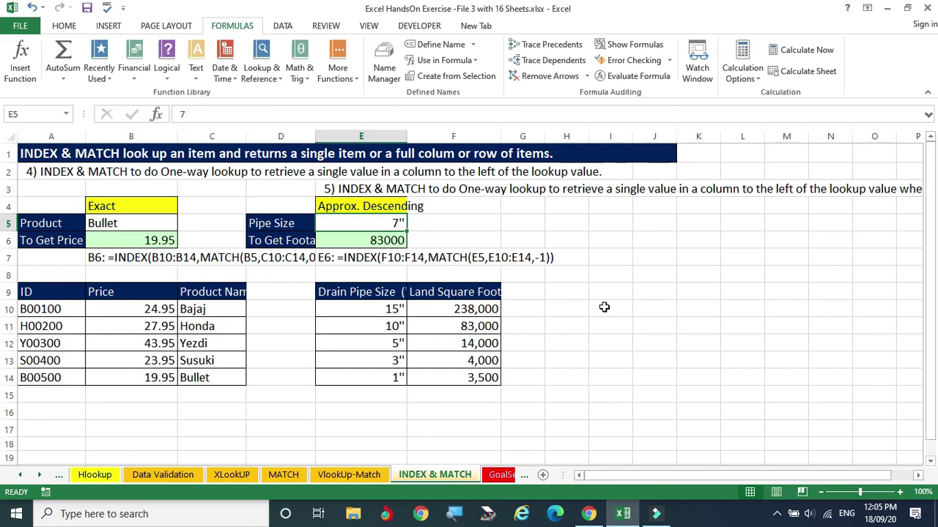
Go to the XLookUP sheet and compare the Location column with the First Name column.
key(ctrl+Page_Up)
key(ctrl+Page_Up)
key(ctrl+Page_Up)
drag(301, 192, 302, 299)
drag(80, 194, 80, 300)
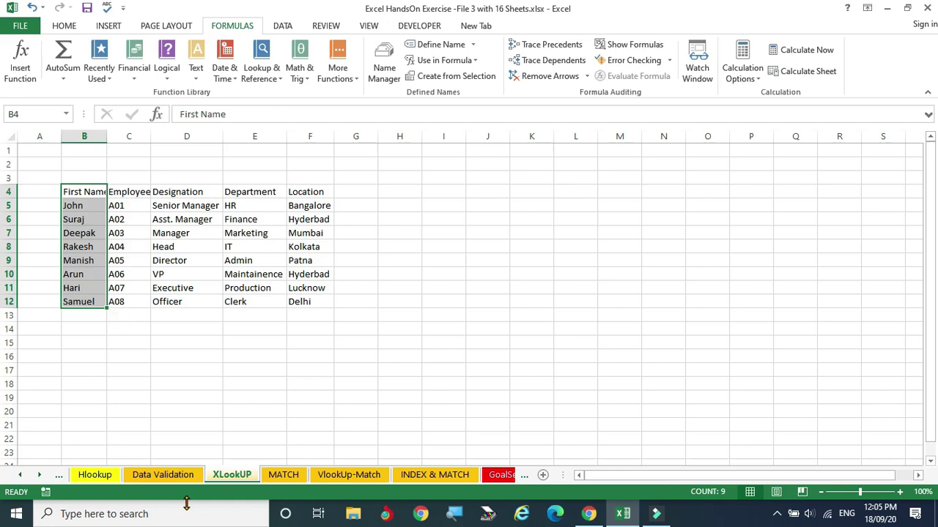
click(411, 231)
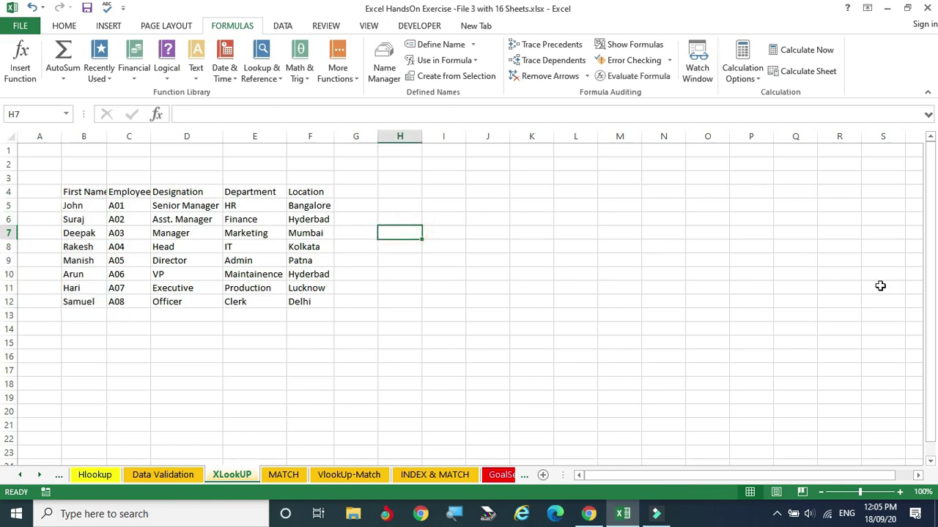
Format the employee table's header row B4:F4 with a dark blue-gray fill and white text.
drag(82, 189, 308, 193)
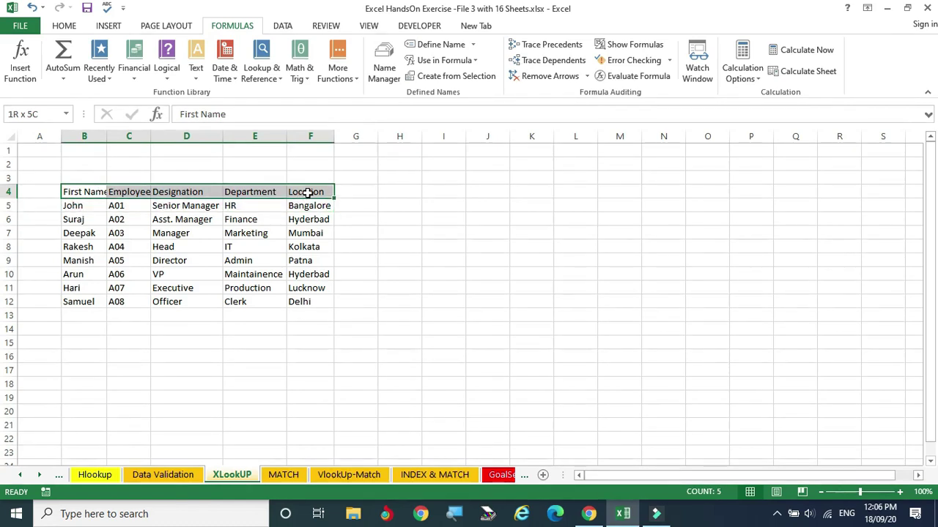
click(57, 24)
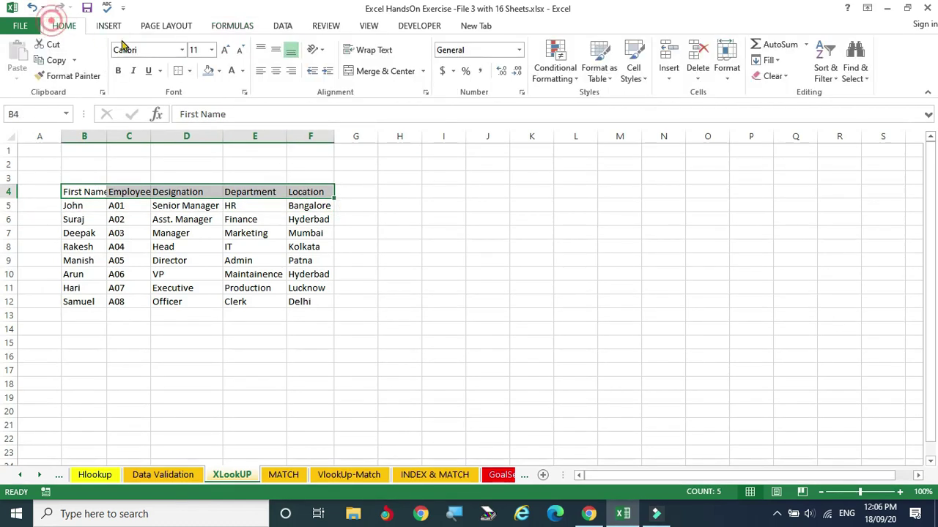
click(219, 71)
click(243, 102)
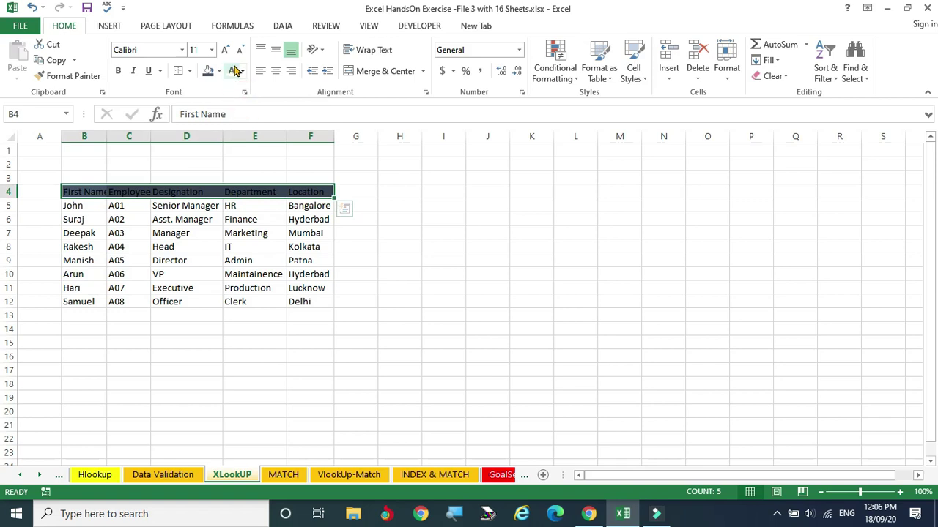
click(232, 71)
click(473, 204)
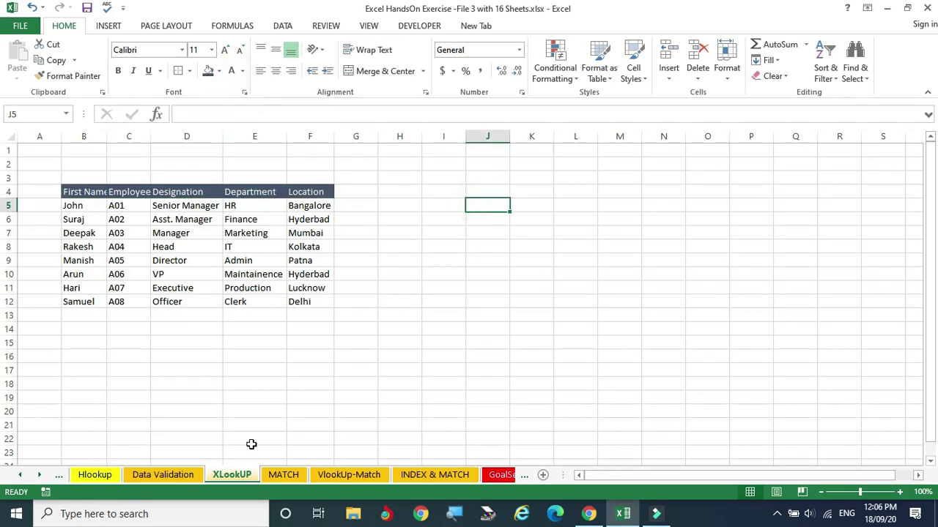
Try to enter an XLOOKUP formula in cell I5, starting with =xlook.
click(444, 206)
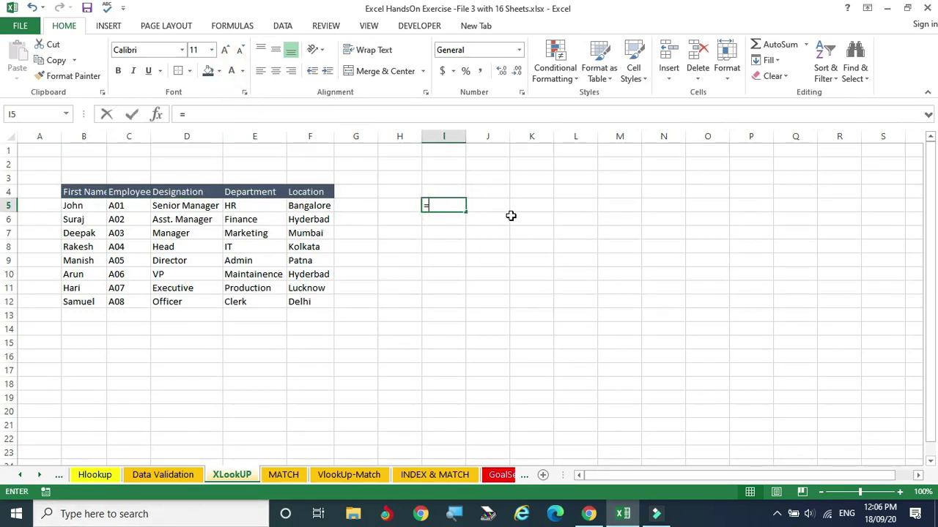
text(=xlook)
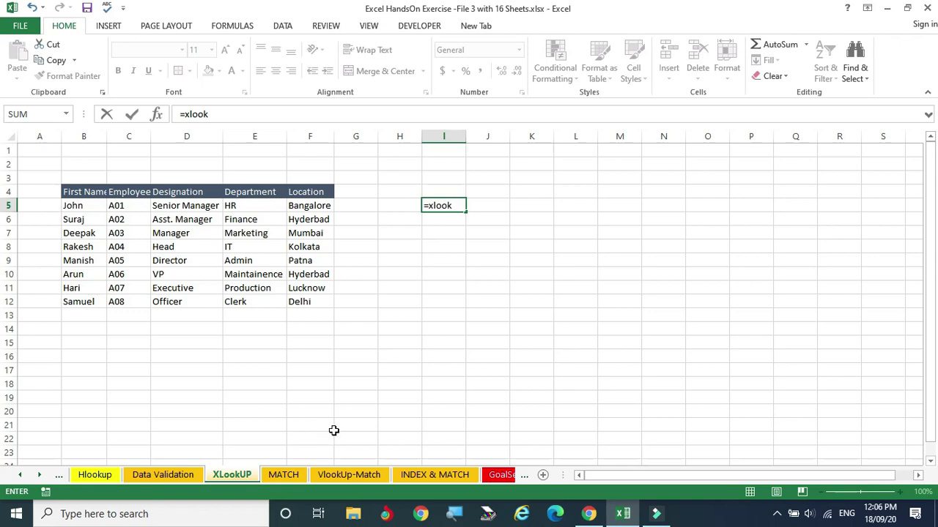
Search Windows for office 365, open office.com in the browser and create a new blank workbook in Excel online.
click(171, 518)
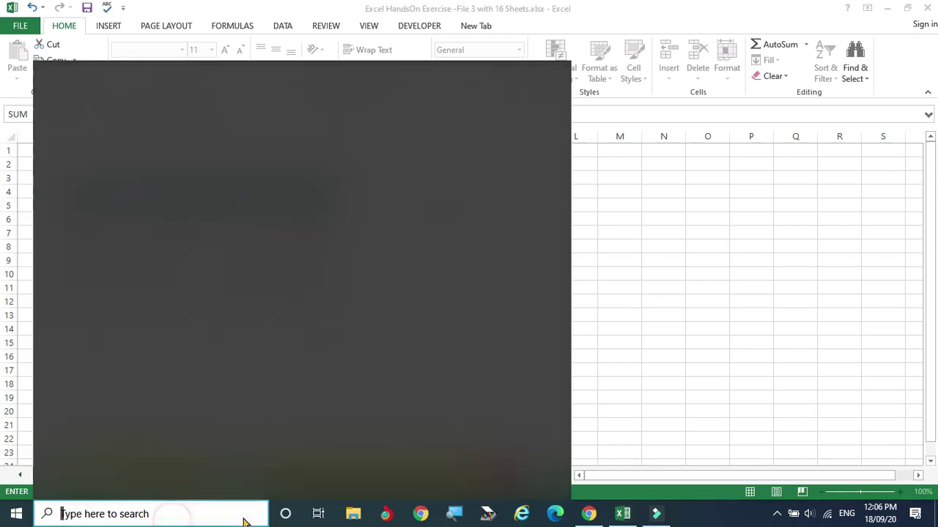
text(office)
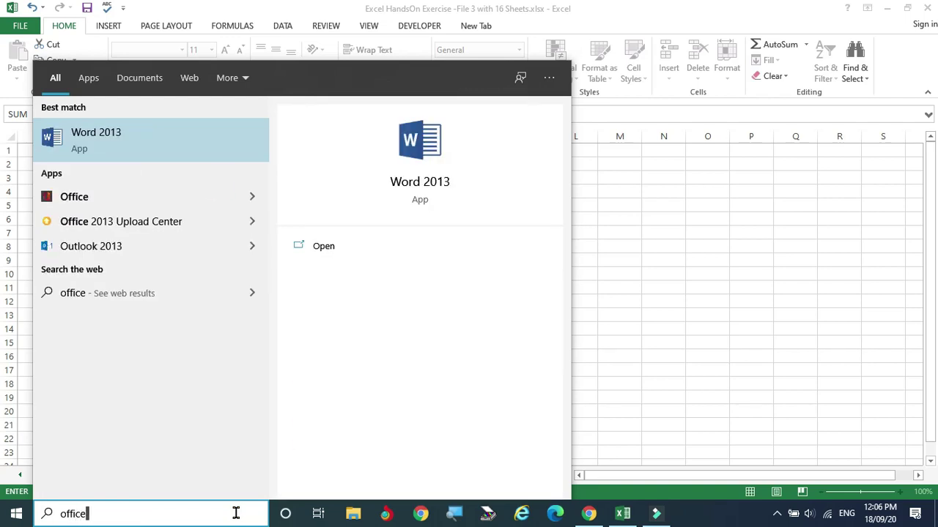
text( 365)
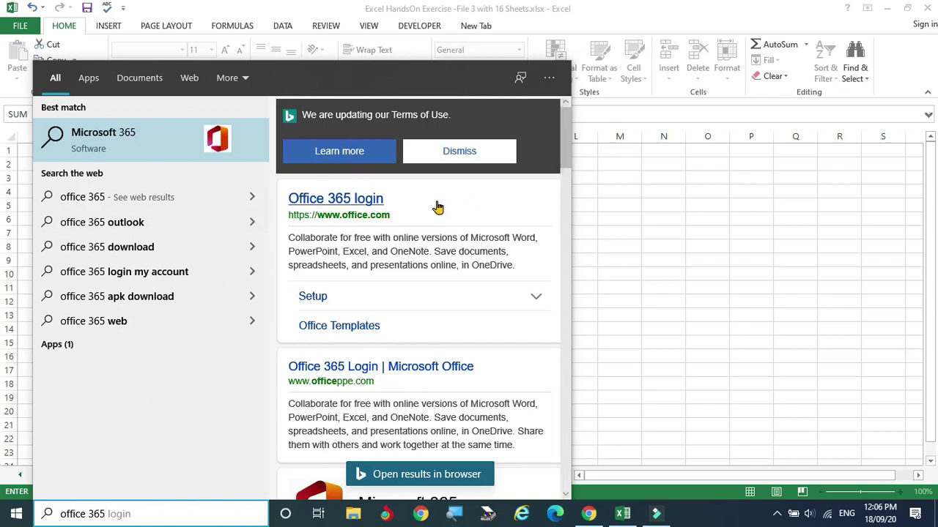
click(356, 216)
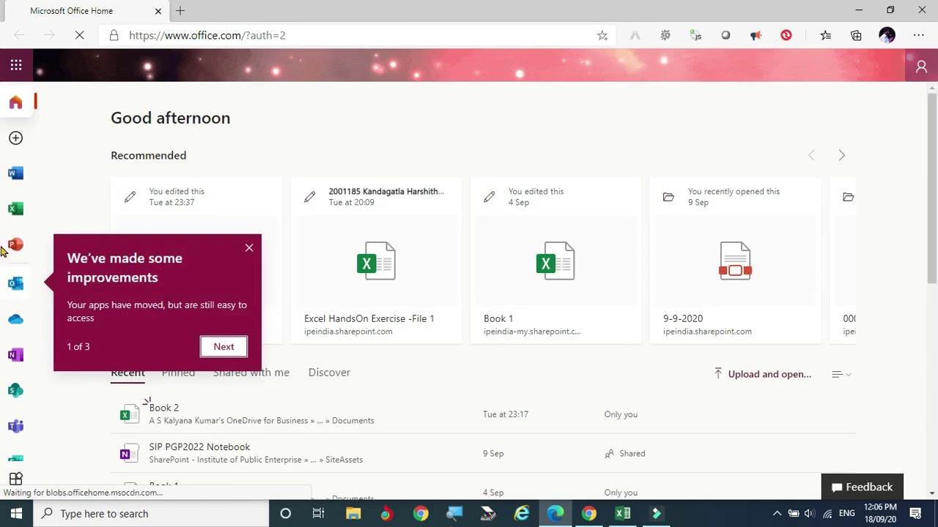
click(15, 209)
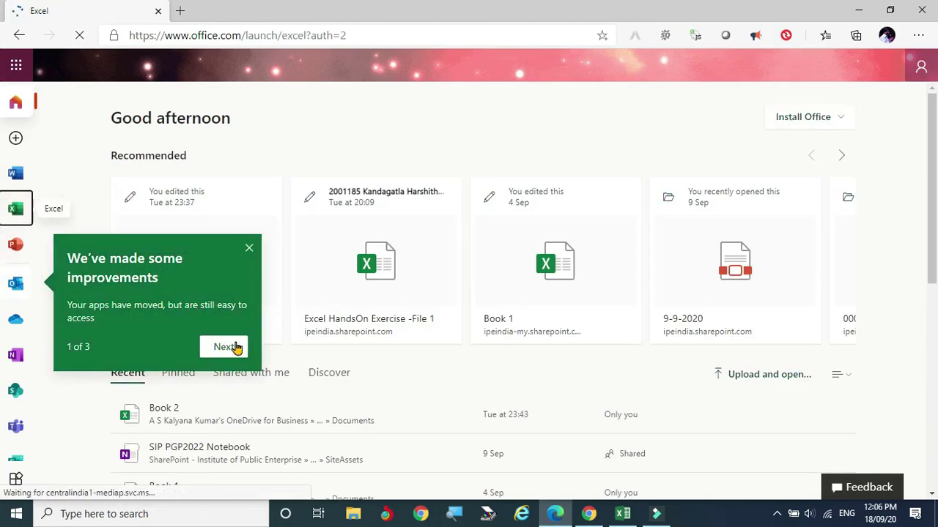
click(182, 188)
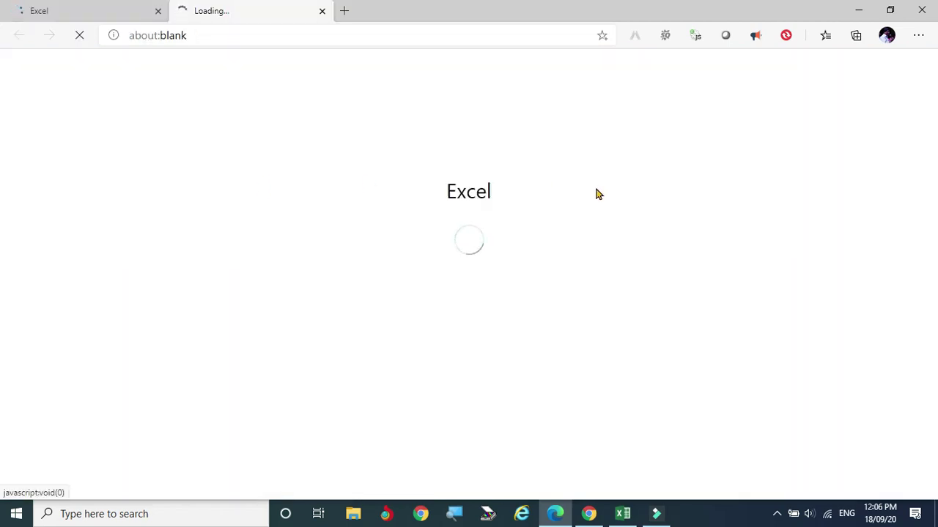
Copy range A3:G15 from the desktop XLookUP sheet and paste it at C3 in the online workbook Book 3.
click(623, 518)
click(60, 179)
drag(199, 180, 344, 337)
key(ctrl+c)
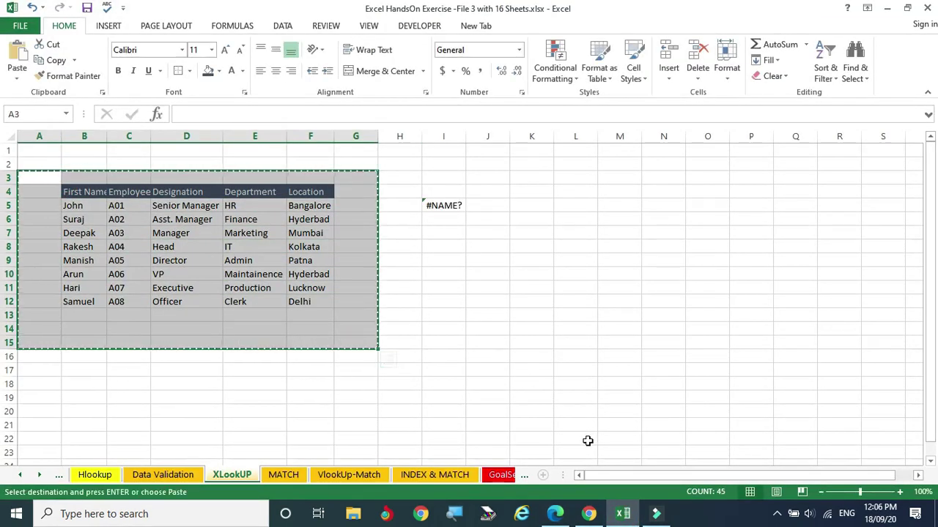
click(588, 515)
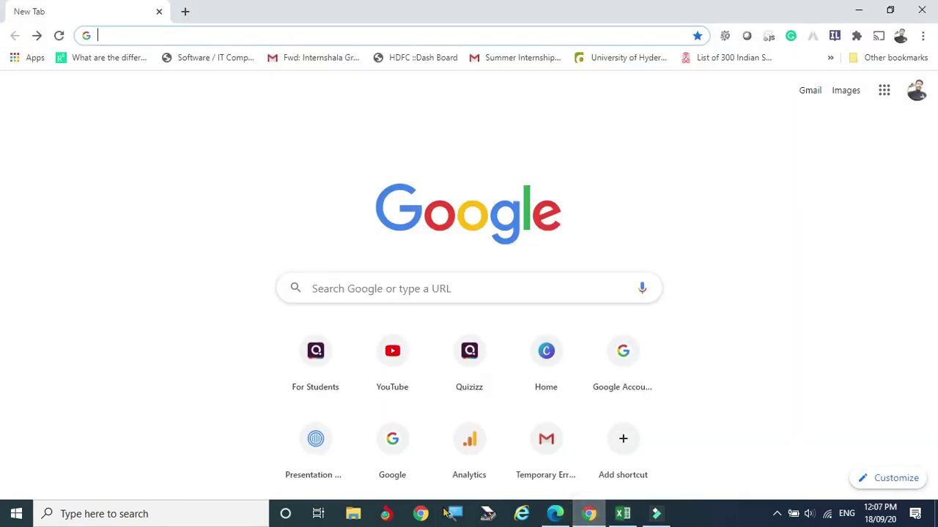
click(554, 514)
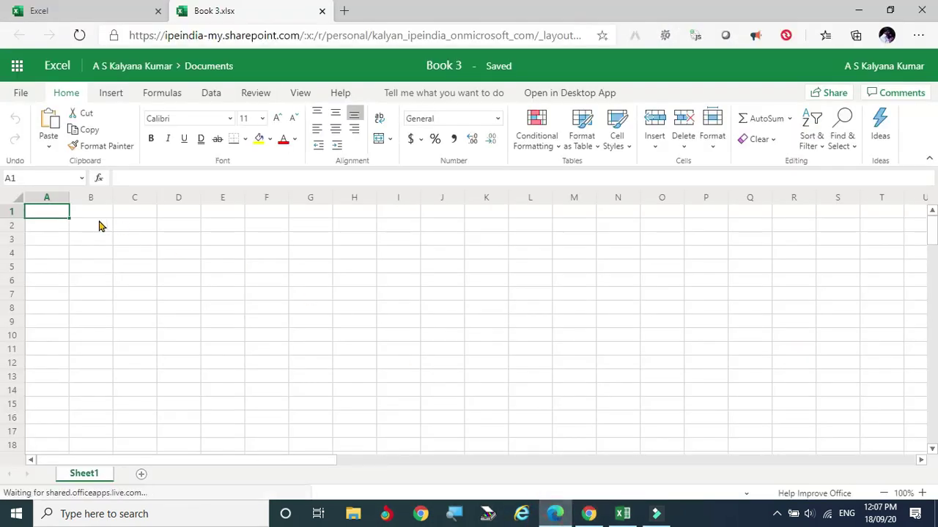
click(146, 240)
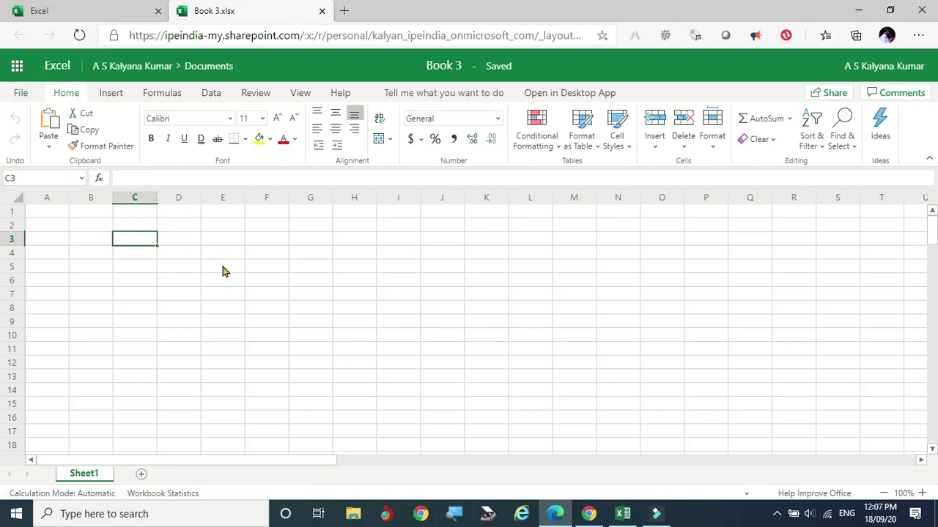
key(ctrl+v)
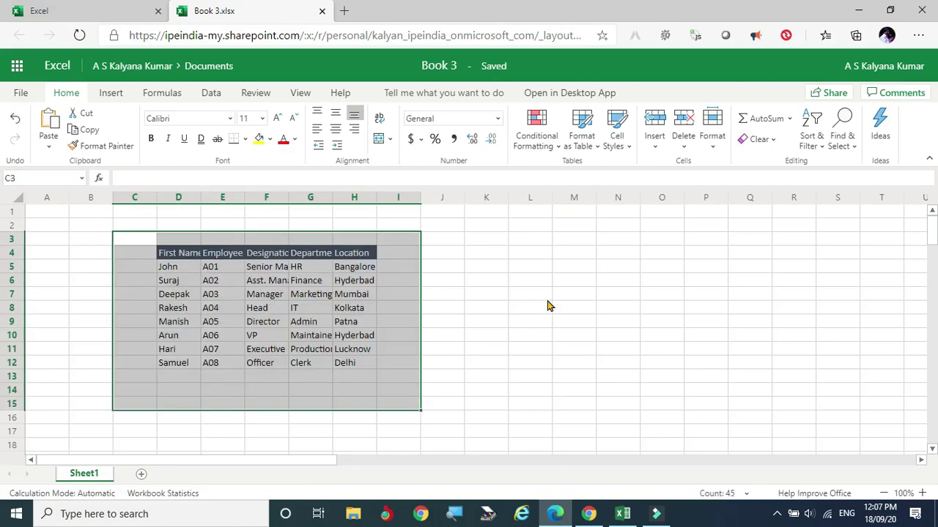
Widen columns D to H of the pasted employee table so that all headers and entries fit.
click(545, 298)
drag(203, 198, 267, 197)
click(247, 197)
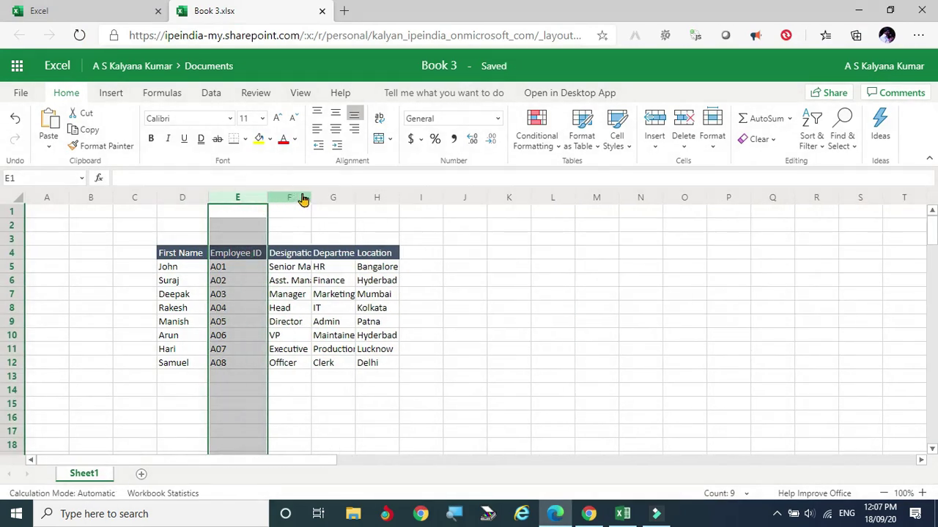
double_click(311, 197)
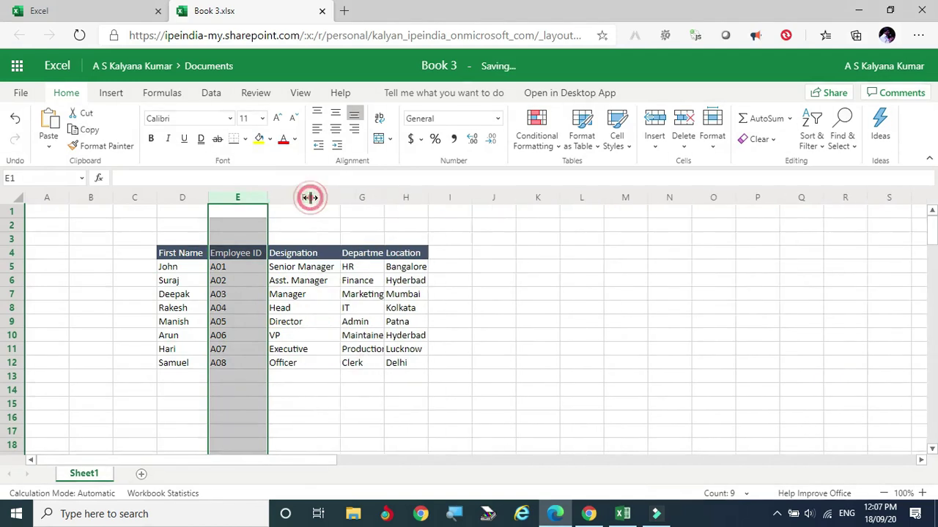
double_click(384, 198)
drag(450, 197, 453, 197)
click(532, 269)
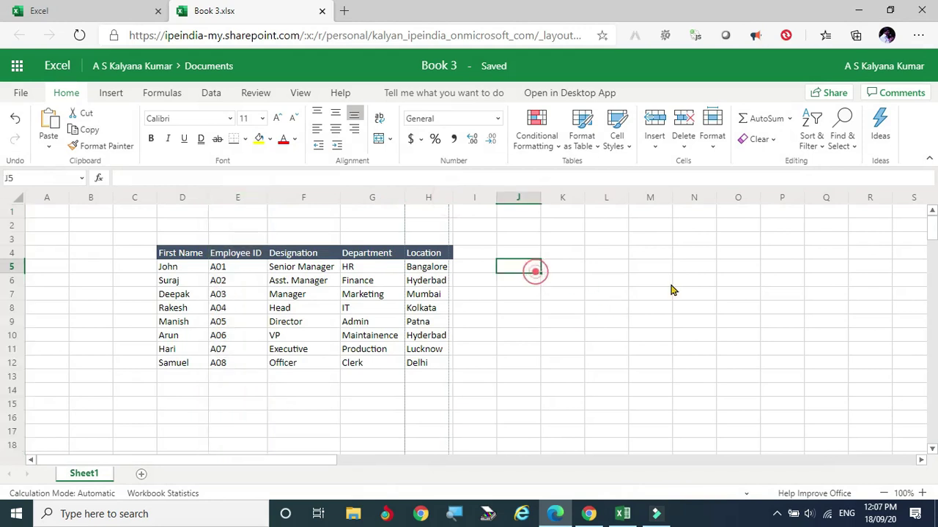
click(575, 285)
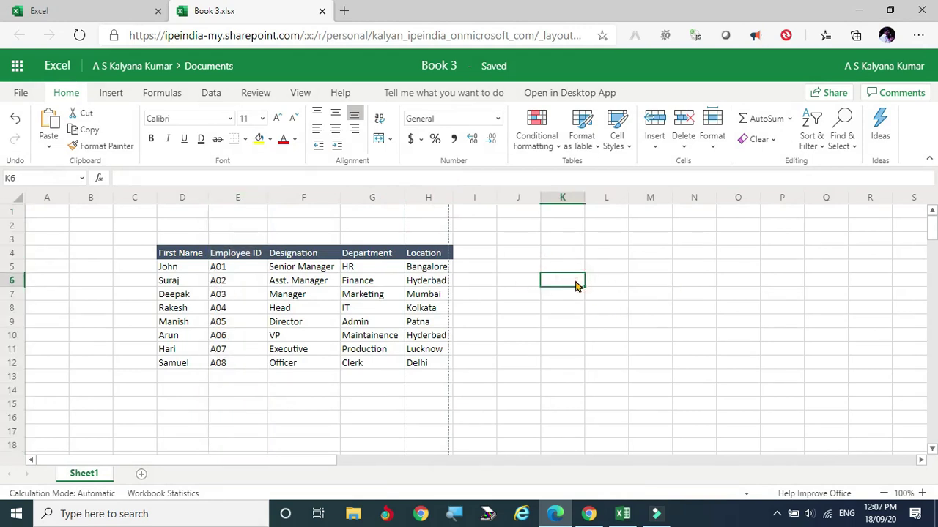
text(=xl)
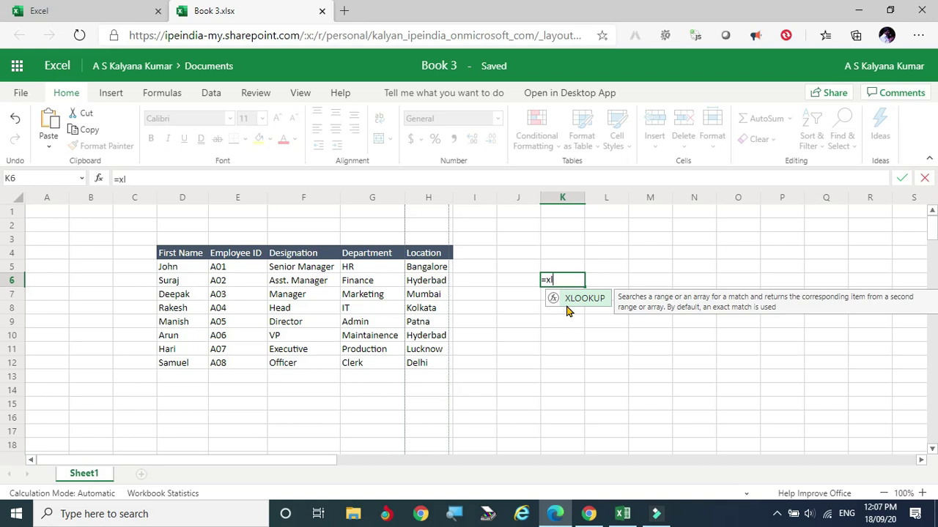
double_click(571, 299)
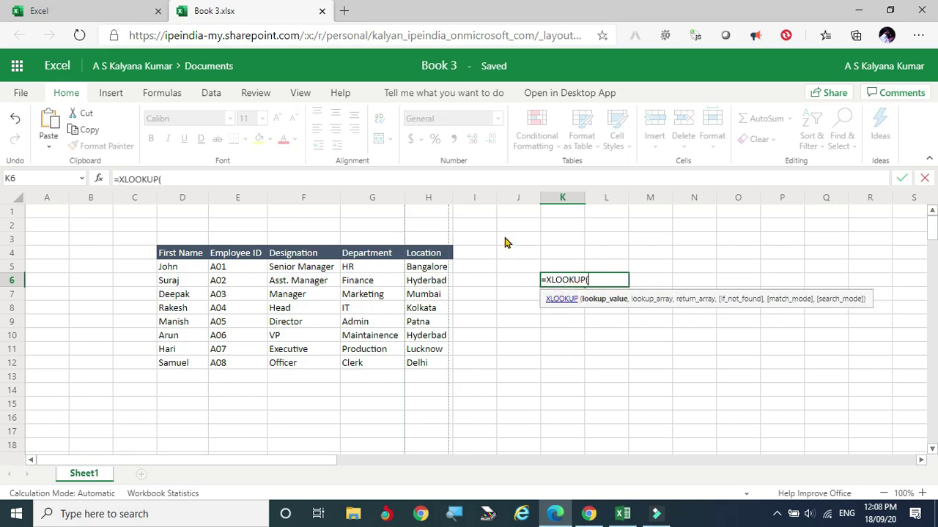
key(Escape)
Enter Delhi in J3 under the heading Lookup, and add the heading First name in L2.
click(533, 240)
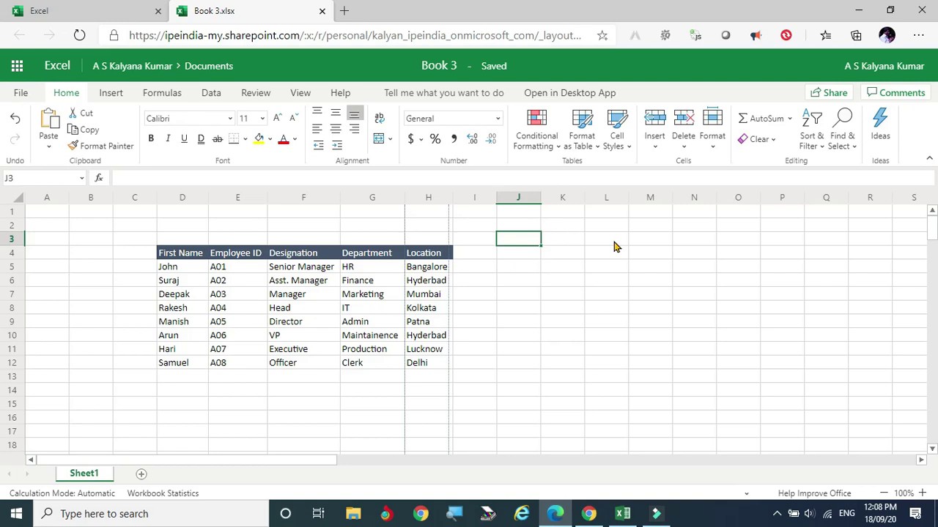
text(Del)
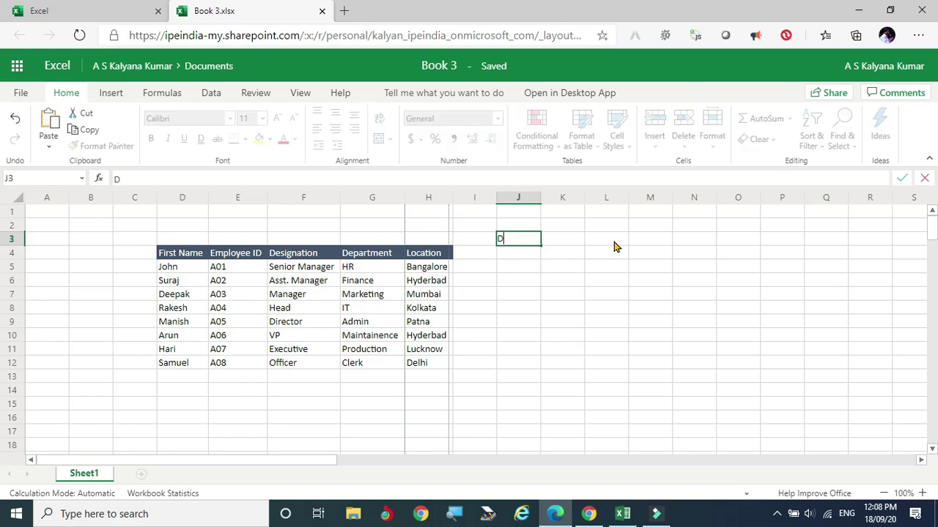
text(hi)
key(Return)
key(Up)
key(Up)
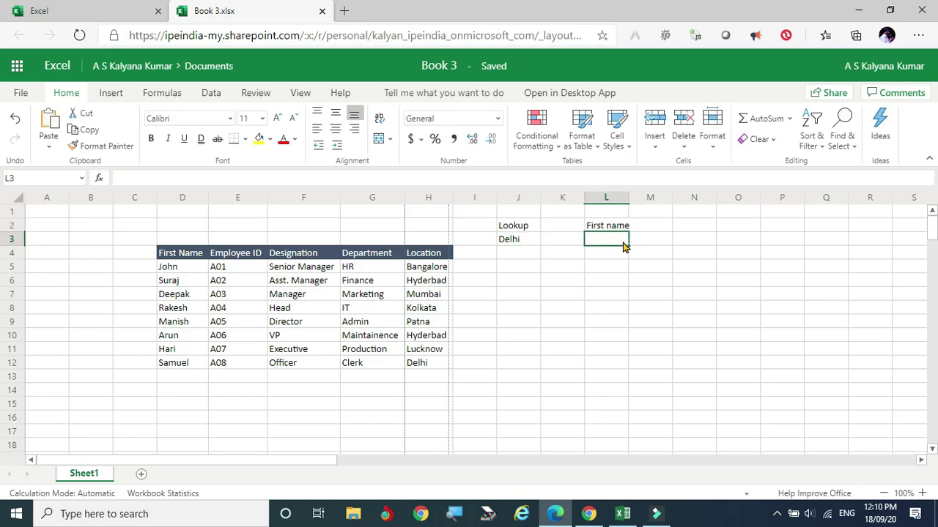
Enter an XLOOKUP formula in L3 that finds J3 in H4:H12 and returns the match from D4:D12.
text(=xloo)
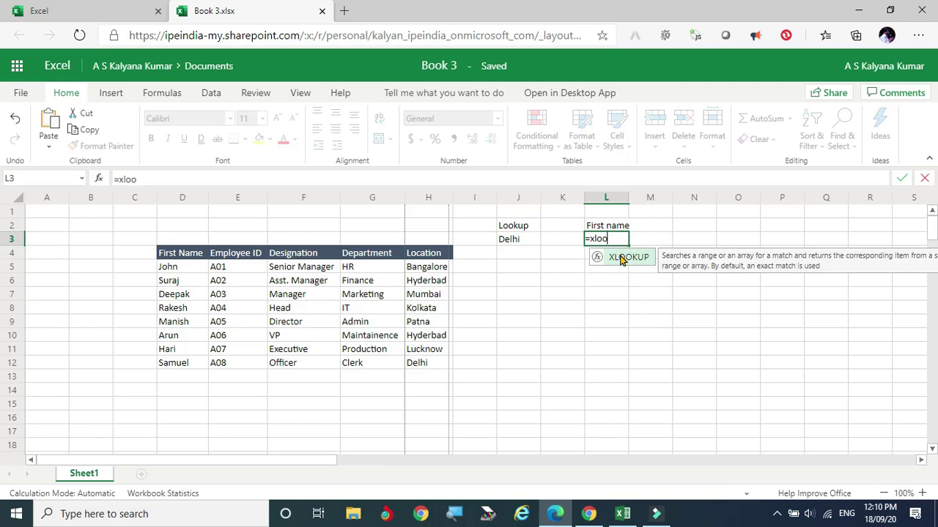
click(621, 257)
click(502, 241)
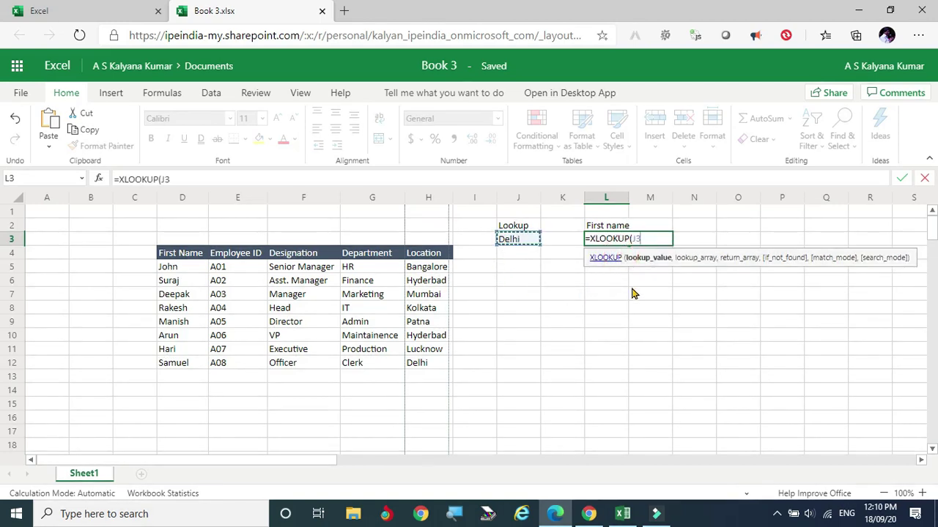
text(,)
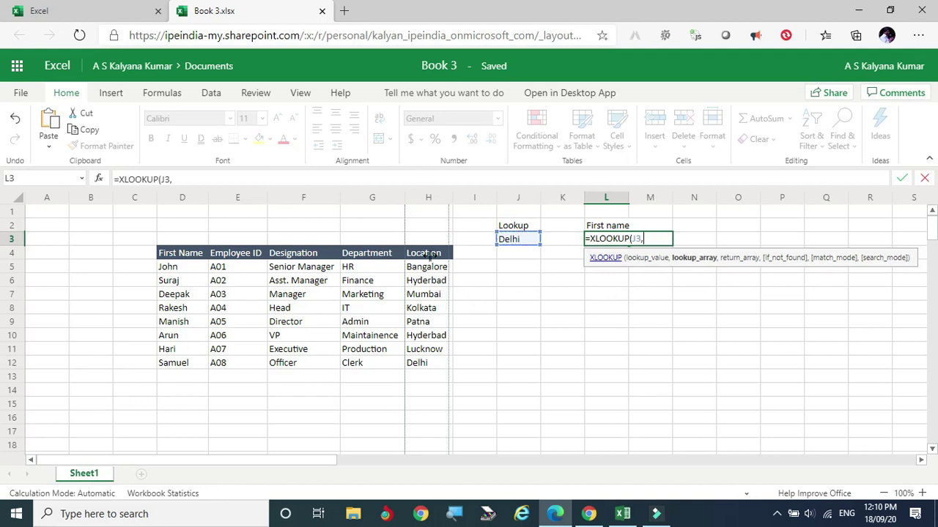
drag(430, 255, 429, 363)
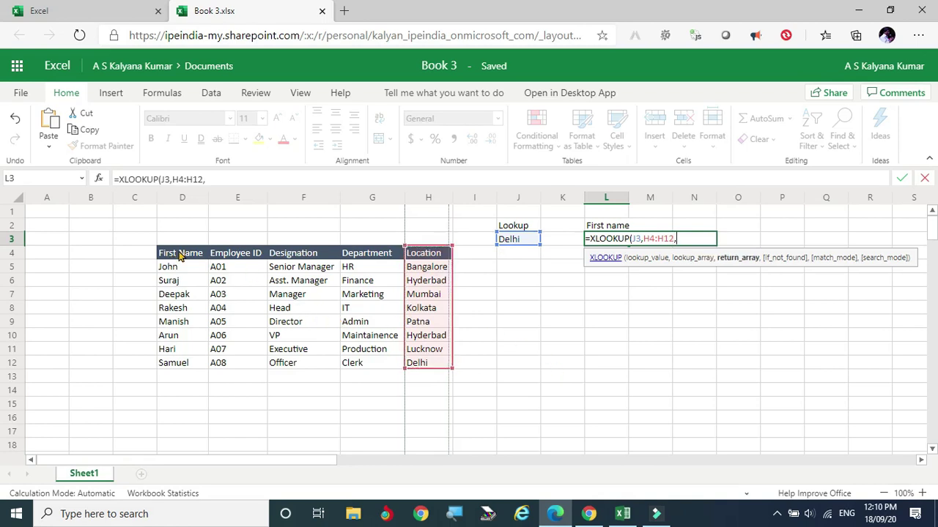
drag(181, 254, 182, 364)
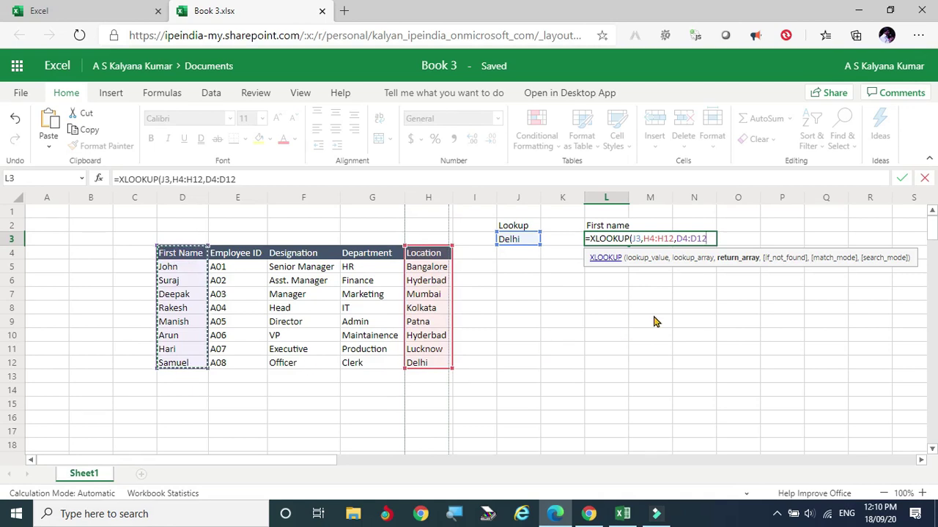
key(Return)
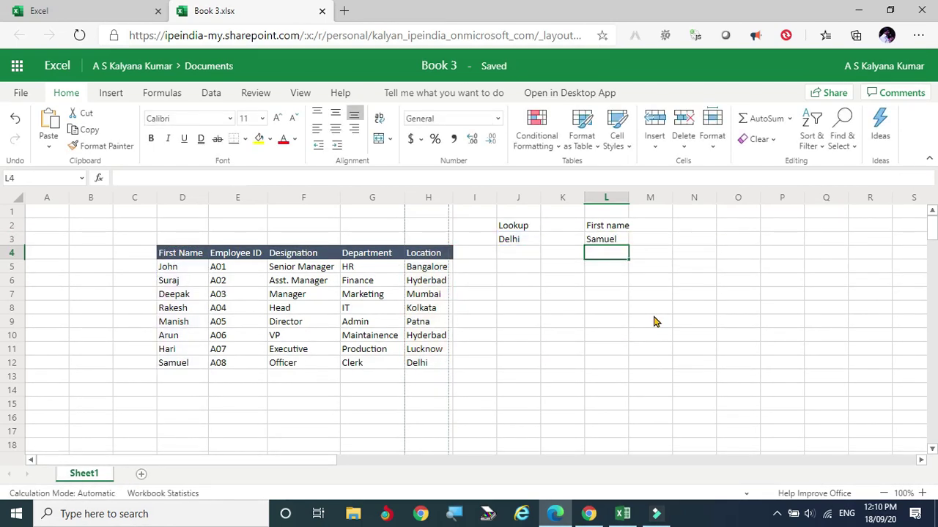
Check the XLOOKUP result in L3 against the Delhi row, comparing the Location and First Name columns.
click(616, 242)
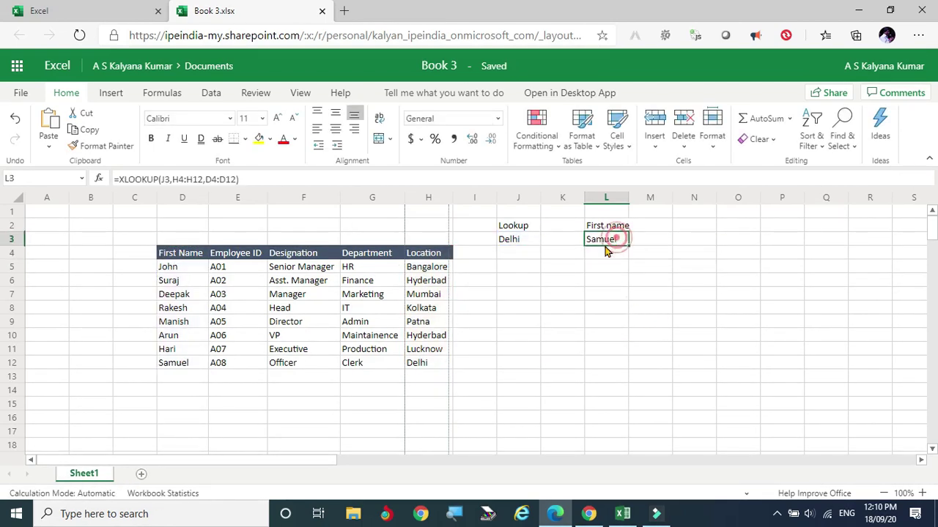
click(427, 363)
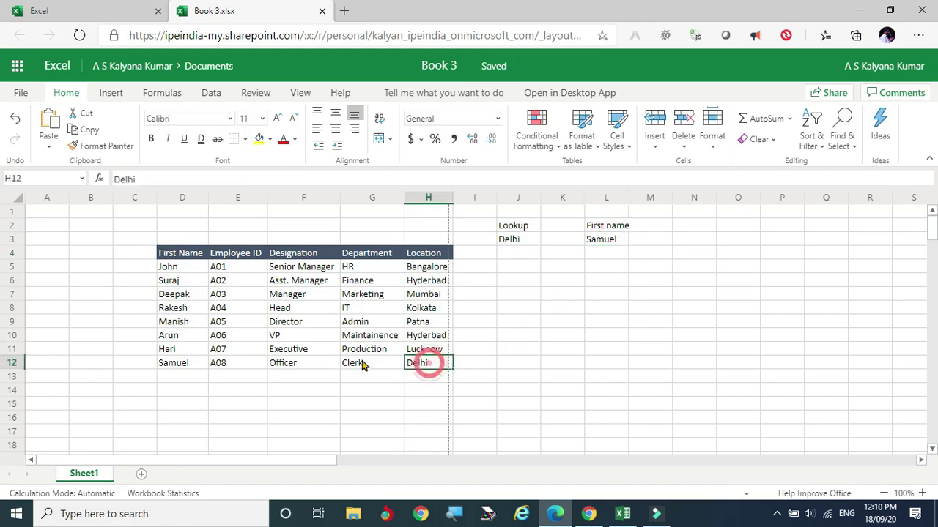
click(177, 364)
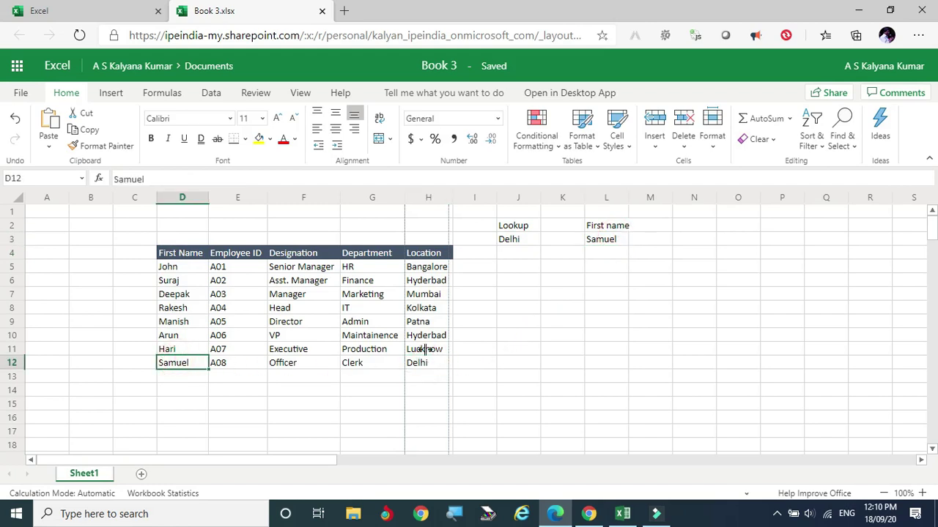
drag(431, 251, 427, 363)
drag(185, 255, 185, 354)
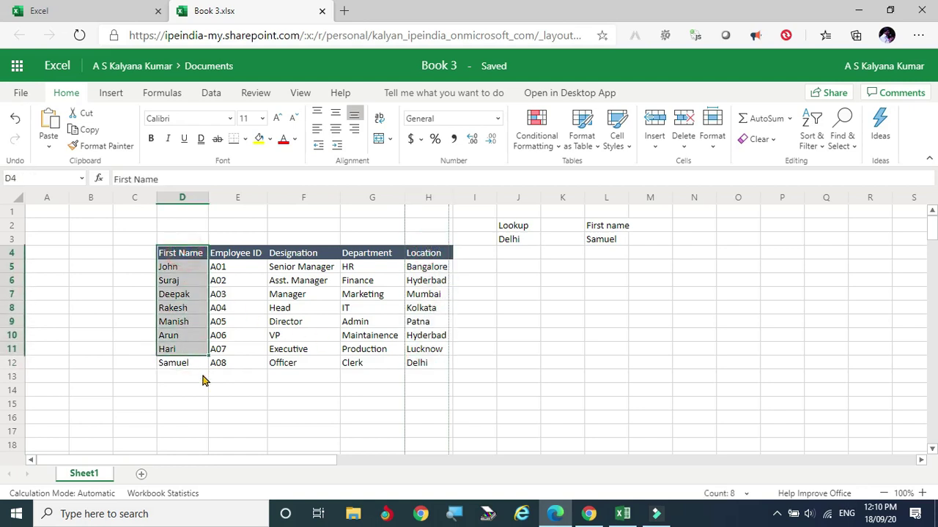
click(693, 377)
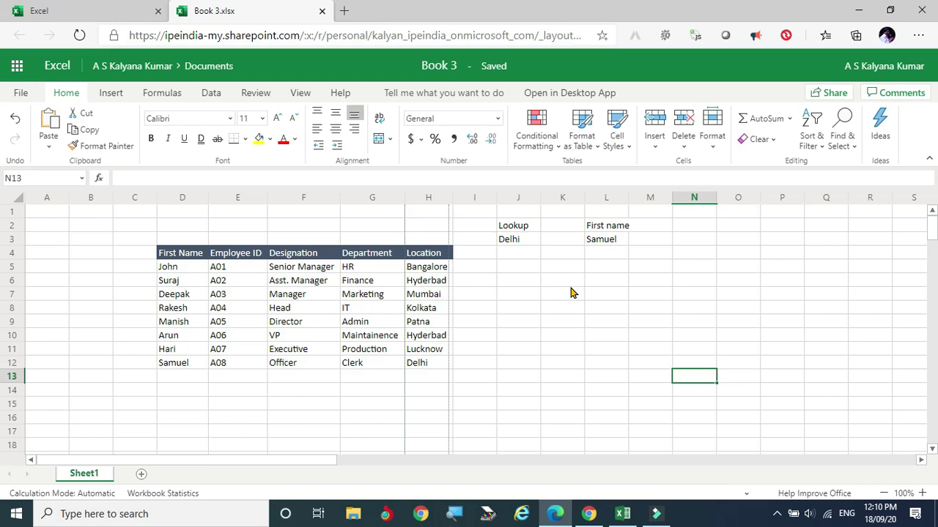
Cut the Location column from H4:H13 and paste it at C4, before the First Name column.
click(424, 197)
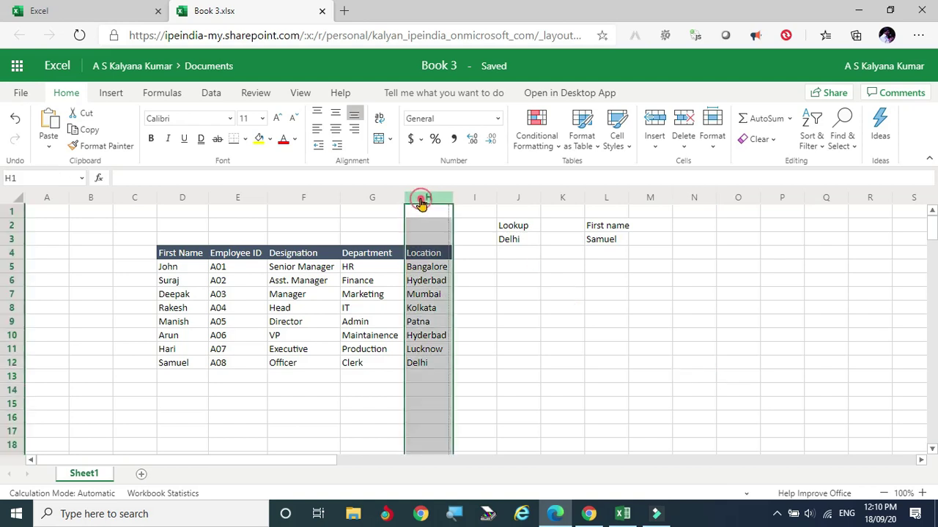
click(429, 205)
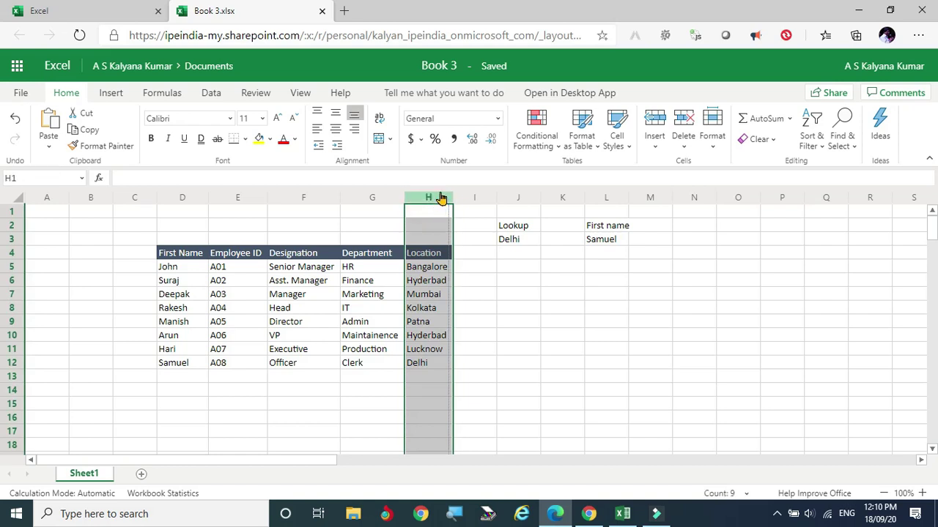
drag(431, 258, 436, 371)
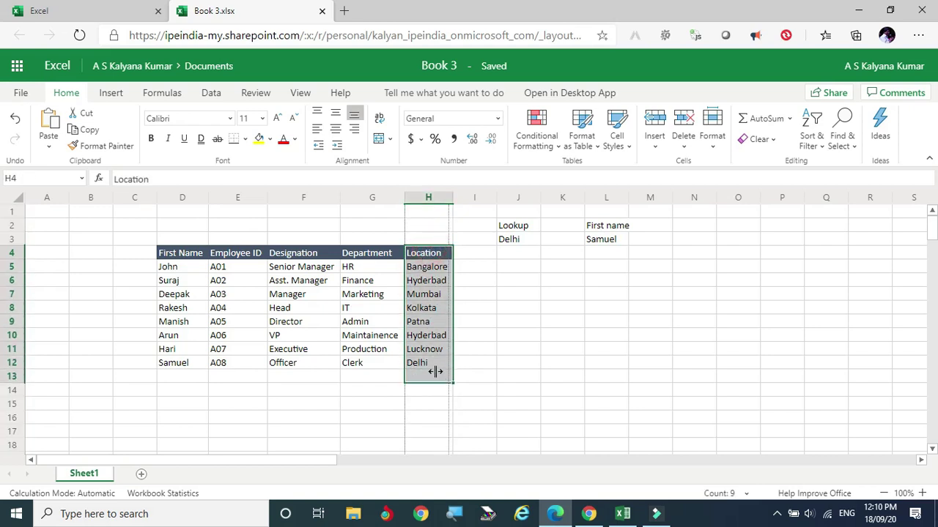
key(ctrl+x)
click(132, 254)
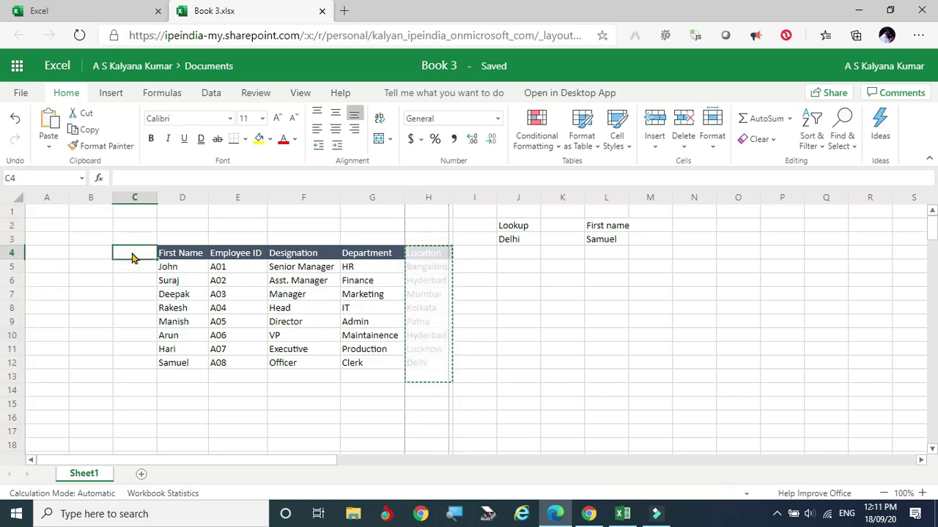
key(ctrl+v)
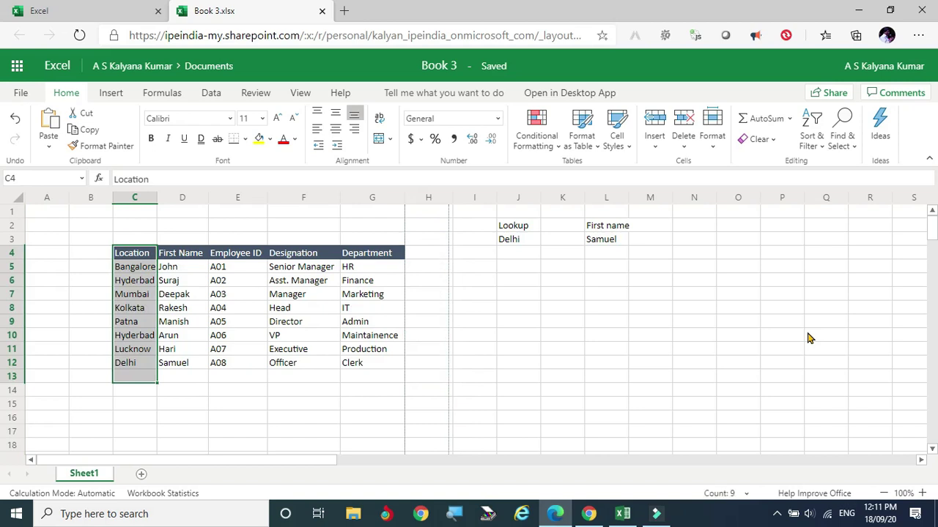
Reload the workbook page and move the Location column out of the table so that its header sits in I8.
click(79, 35)
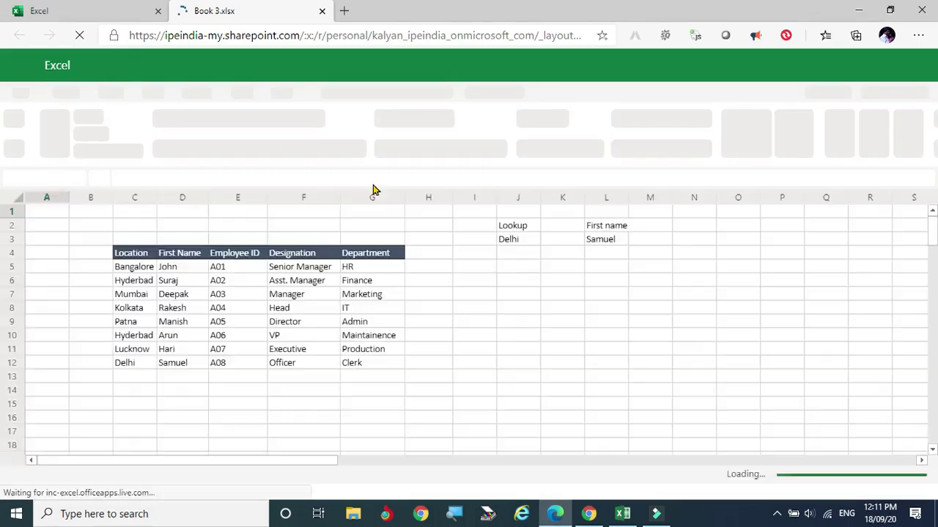
drag(136, 246, 433, 376)
click(555, 322)
drag(425, 247, 517, 313)
click(795, 349)
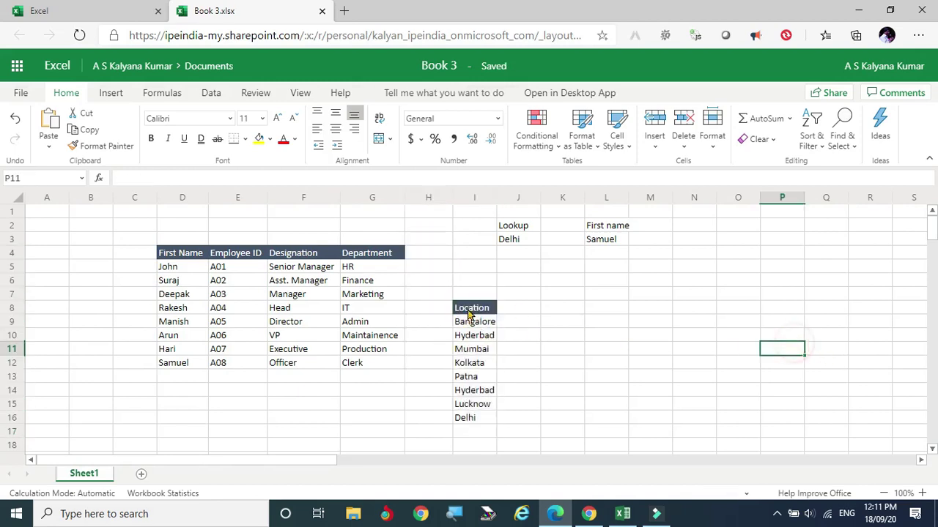
Add a data validation list to lookup cell J3 using $I$9:$I$16 as the source.
click(606, 280)
click(517, 241)
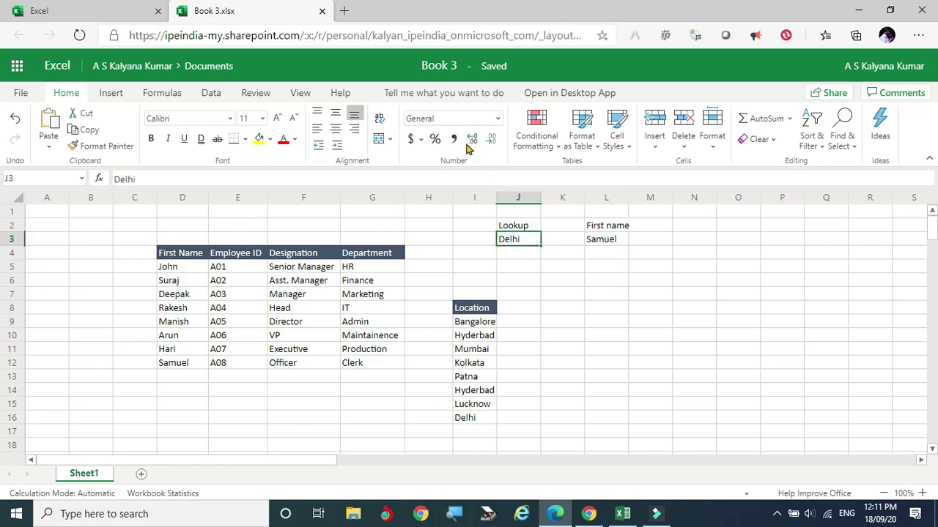
click(211, 93)
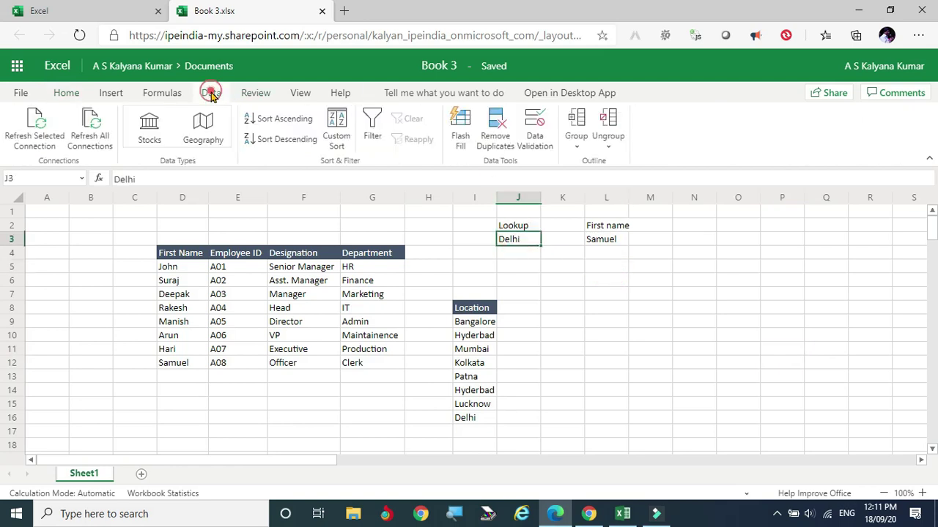
click(535, 128)
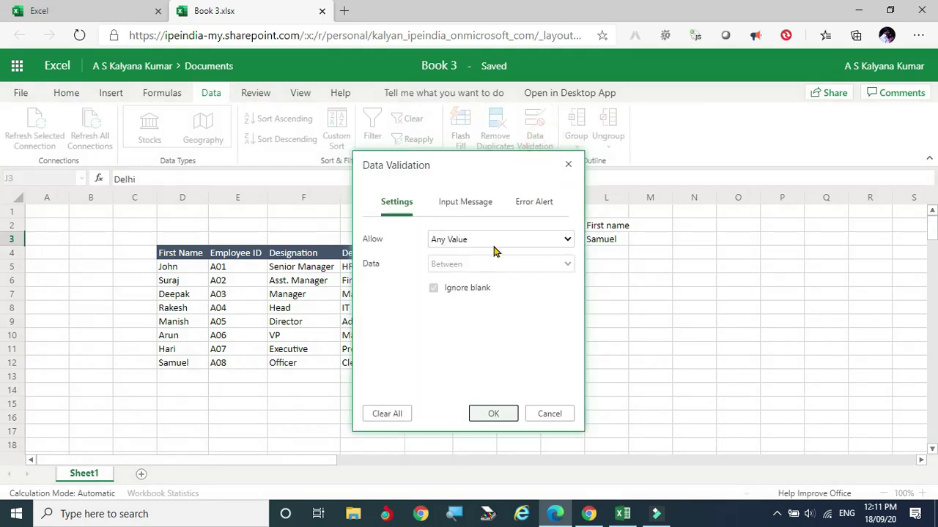
click(497, 240)
click(446, 294)
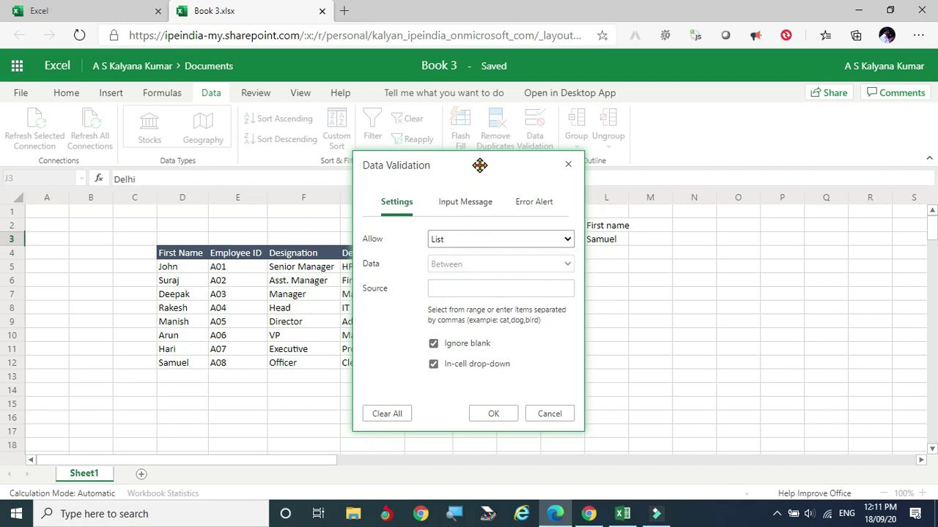
drag(479, 163, 761, 160)
click(721, 280)
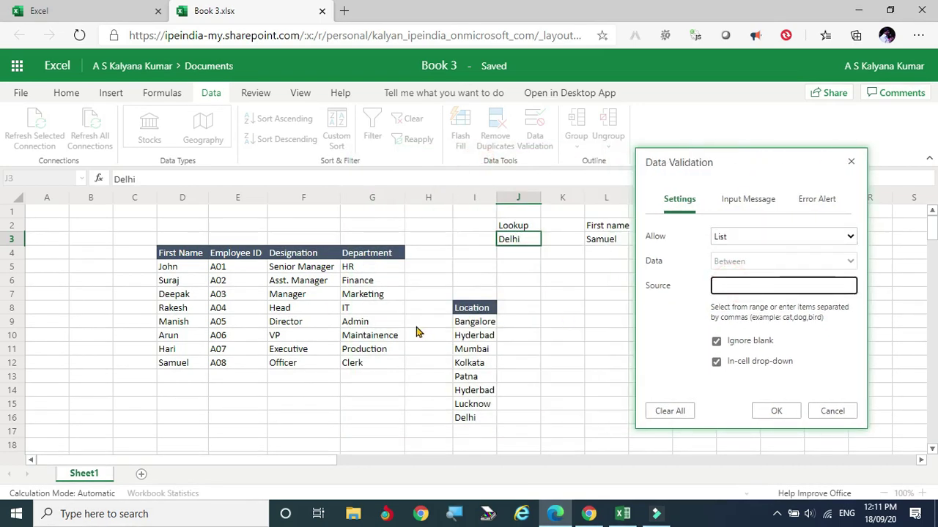
drag(472, 322, 477, 418)
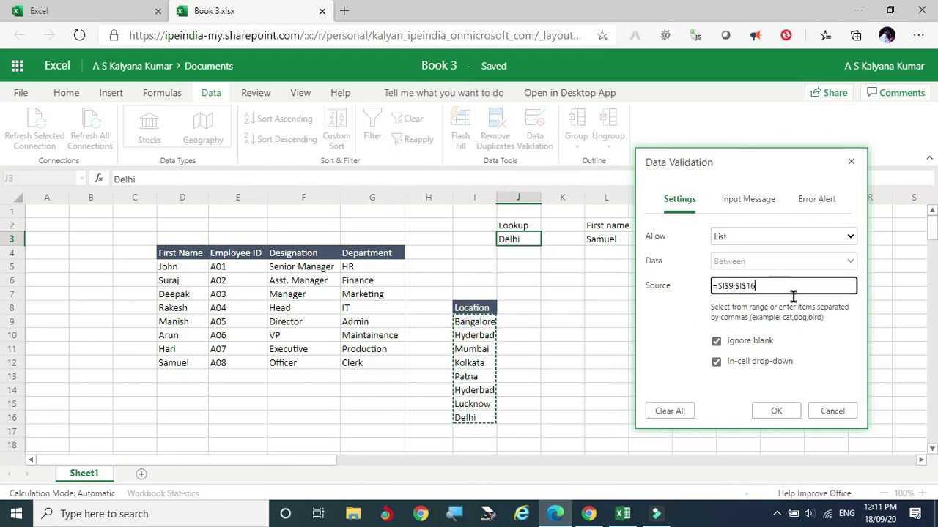
click(797, 411)
Choose Kolkata as the lookup value in J3 and select D8:H8 to compare the returned name.
click(547, 239)
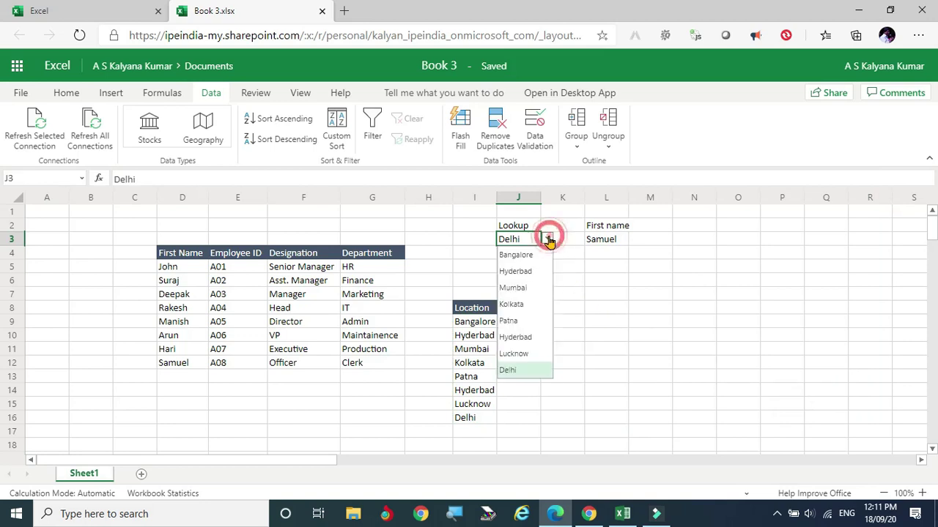
click(517, 305)
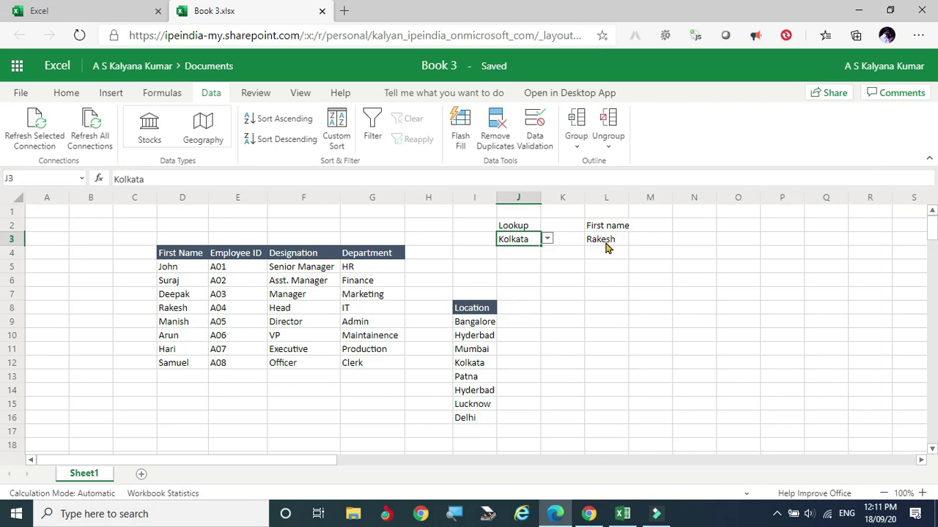
drag(173, 314, 289, 310)
drag(347, 312, 429, 312)
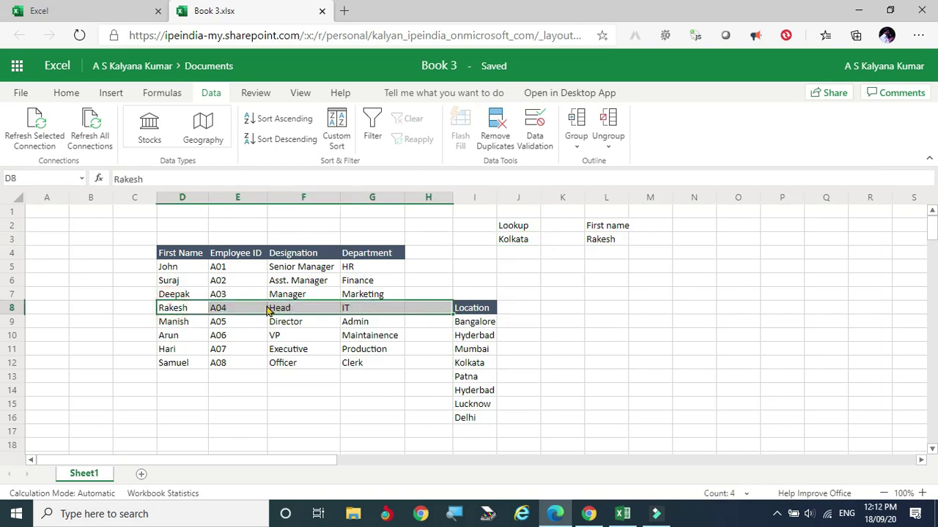
Number the employee rows 1 to 8 in C5:C12 and the Location entries 1 to 8 in H9:H16.
double_click(134, 267)
text(1)
key(Return)
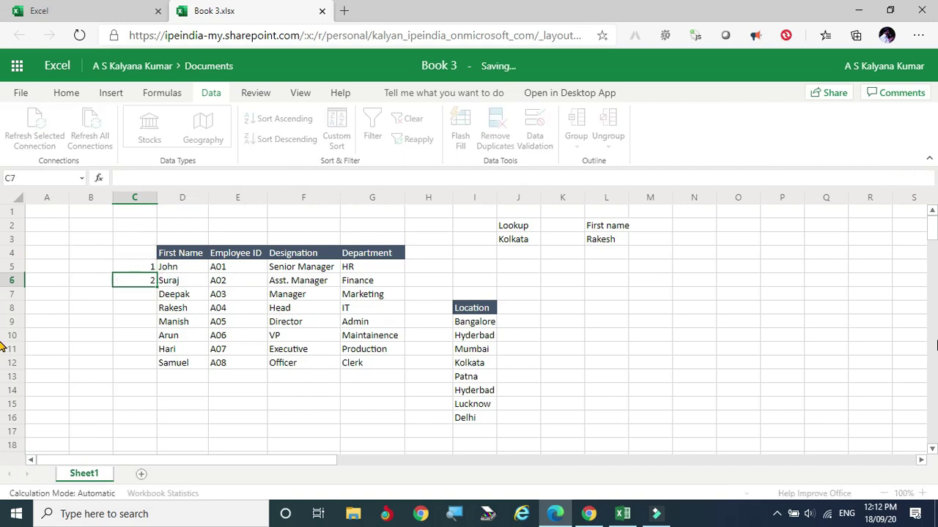
text(2 3 4)
key(Return)
text(5)
key(Return)
text(6)
key(Return)
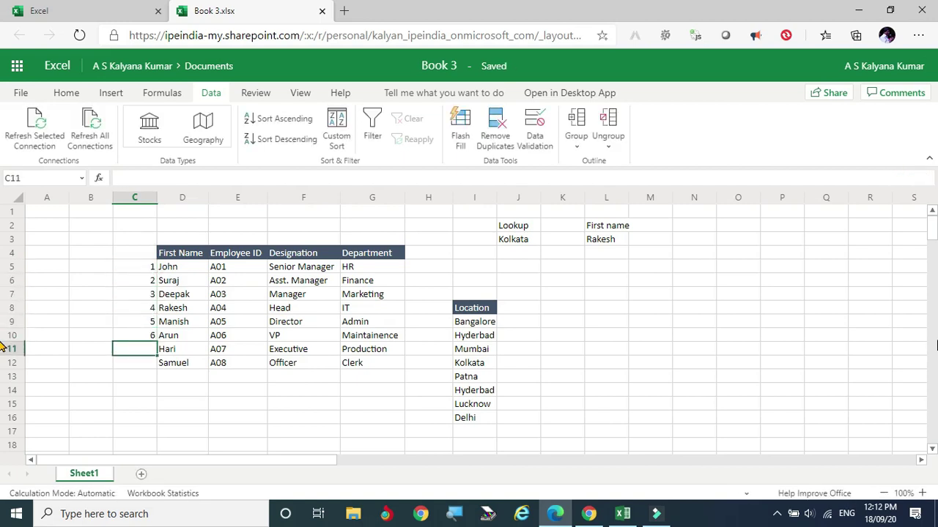
text(7)
key(Return)
text(8)
key(Return)
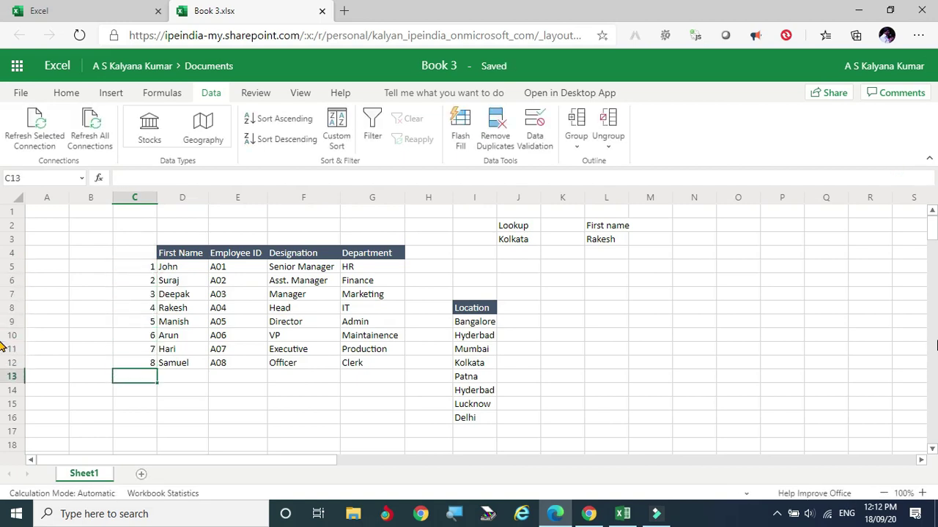
click(652, 389)
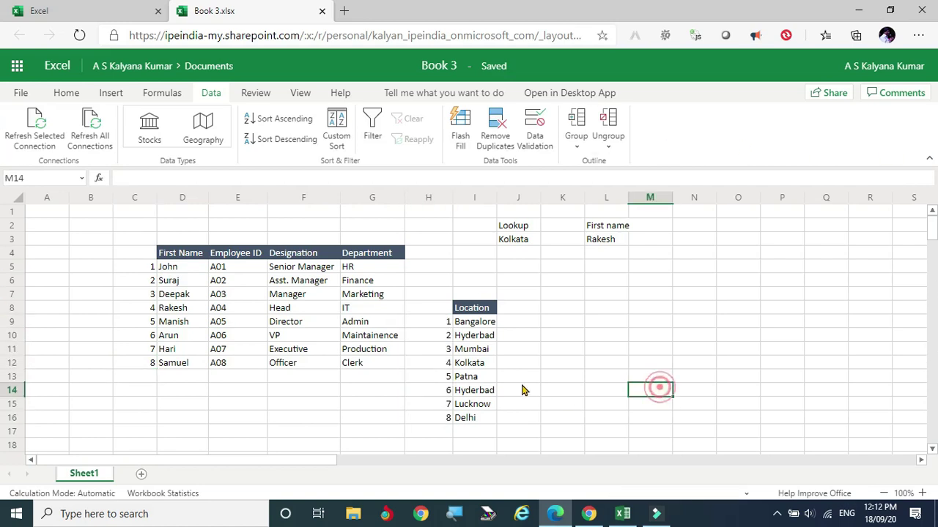
Choose Patna as the lookup value in J3 and inspect the XLOOKUP formula in L3.
click(482, 379)
click(528, 230)
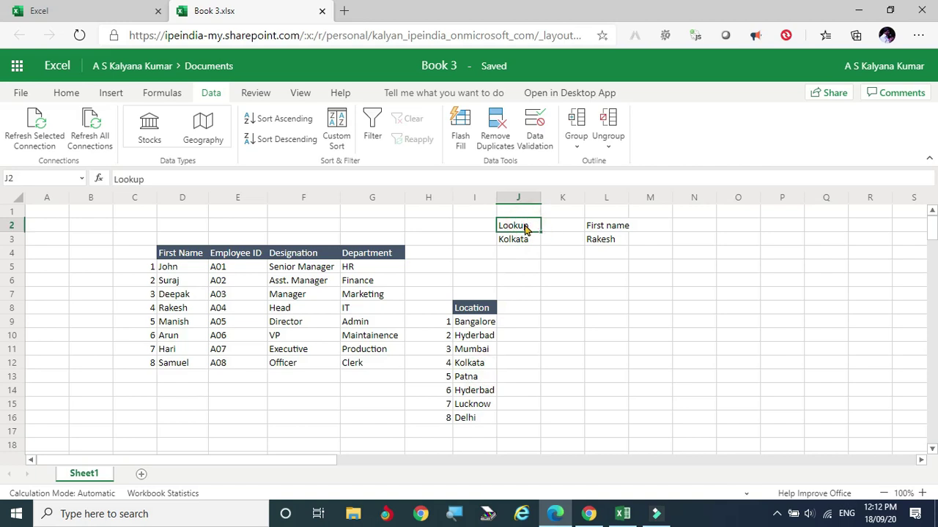
click(523, 238)
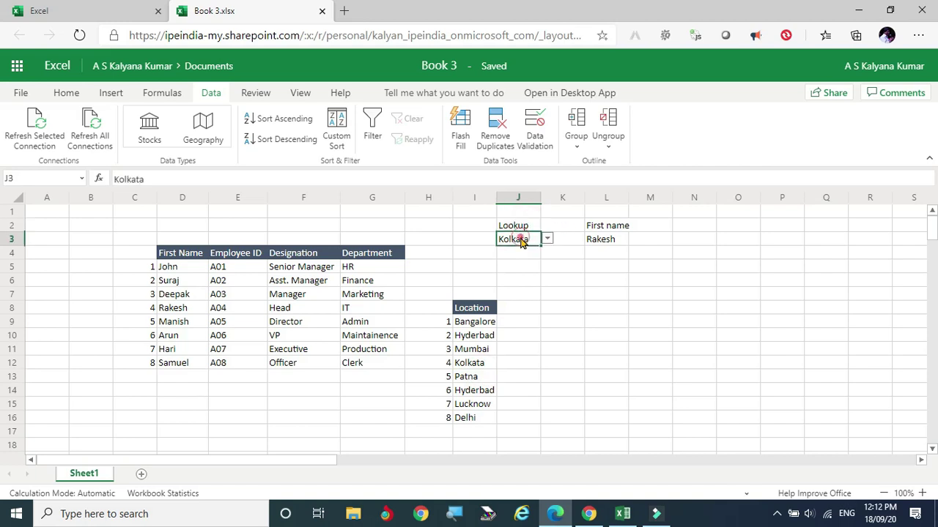
click(547, 239)
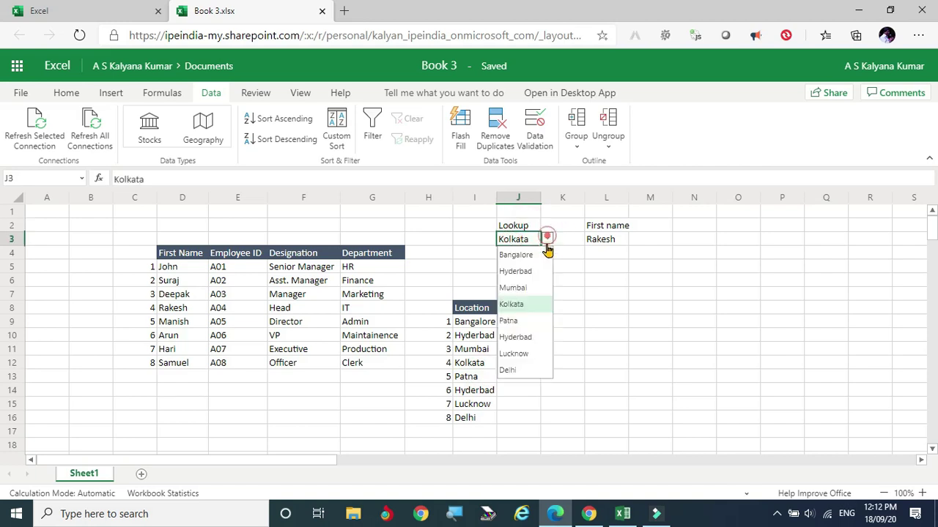
click(514, 323)
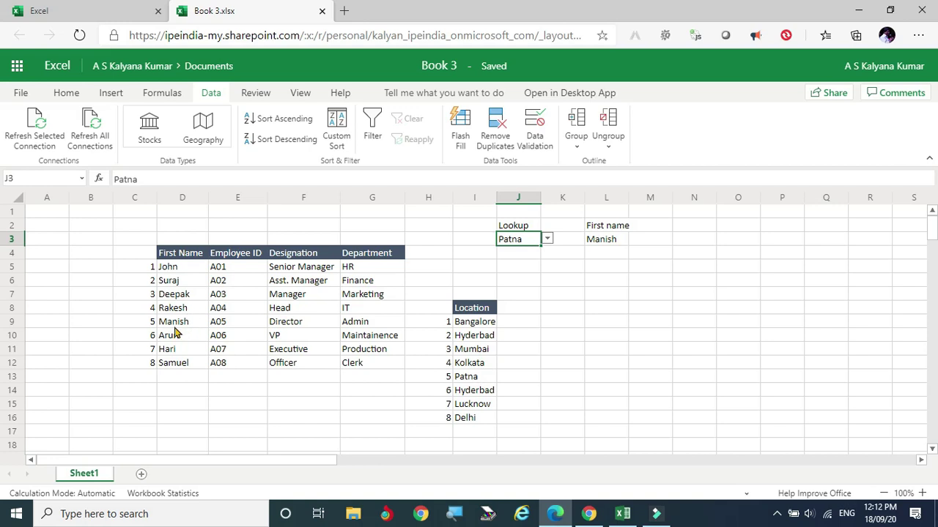
click(607, 239)
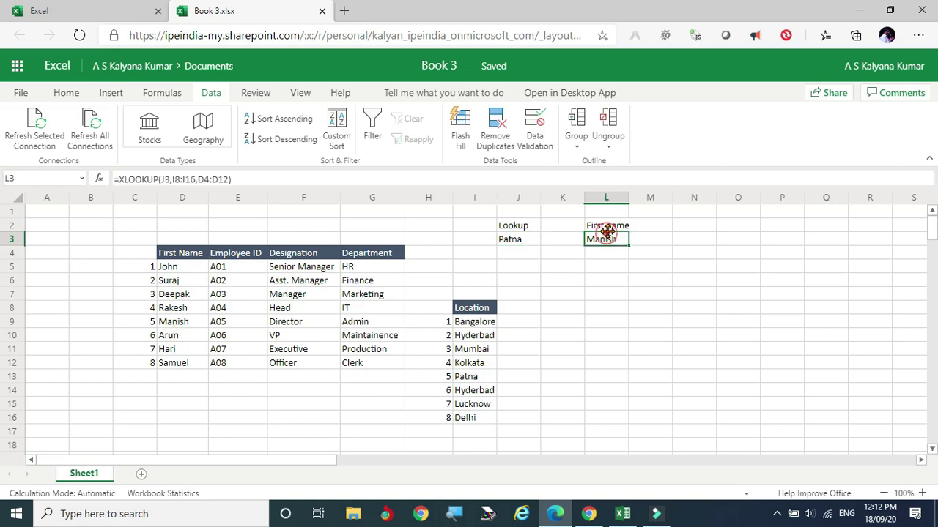
click(616, 294)
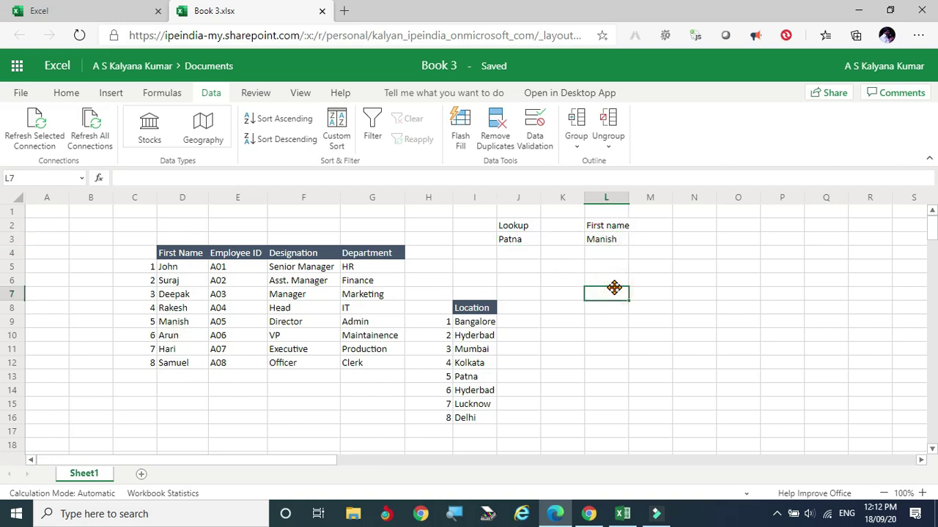